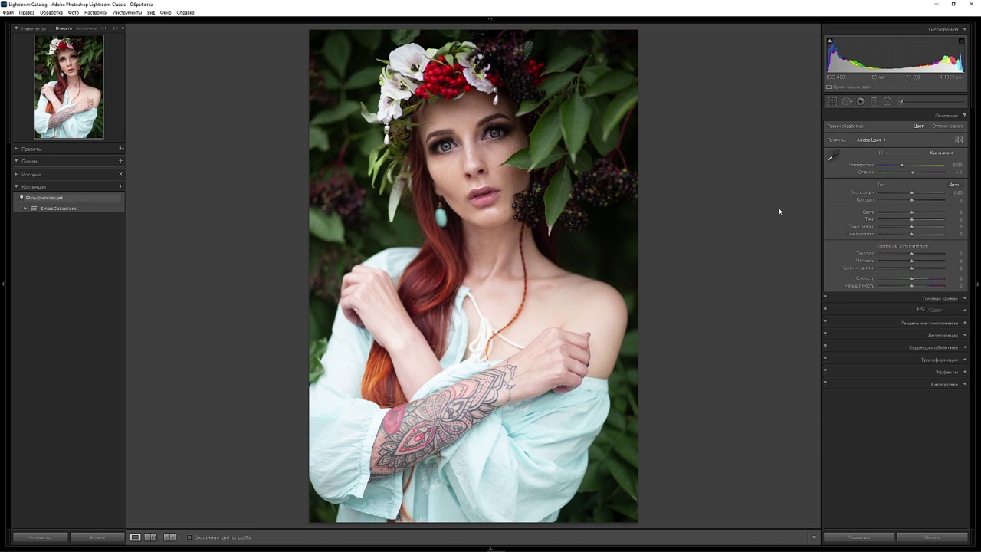
Step: Zoom to 1:1, close in on the model's eye and activate Spot Removal in Heal mode
left_click(493, 233)
left_click_drag(491, 207, 463, 307)
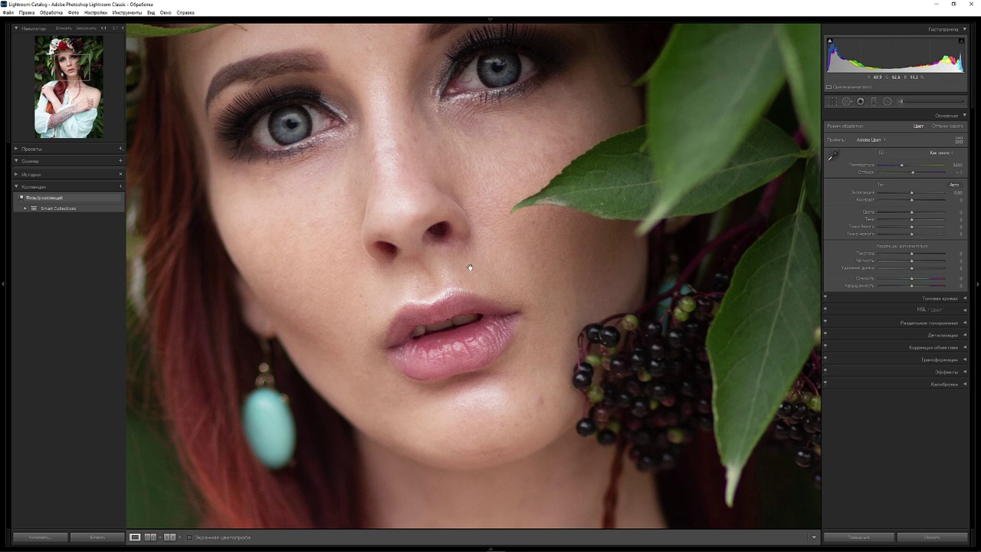
left_click_drag(460, 293, 497, 279)
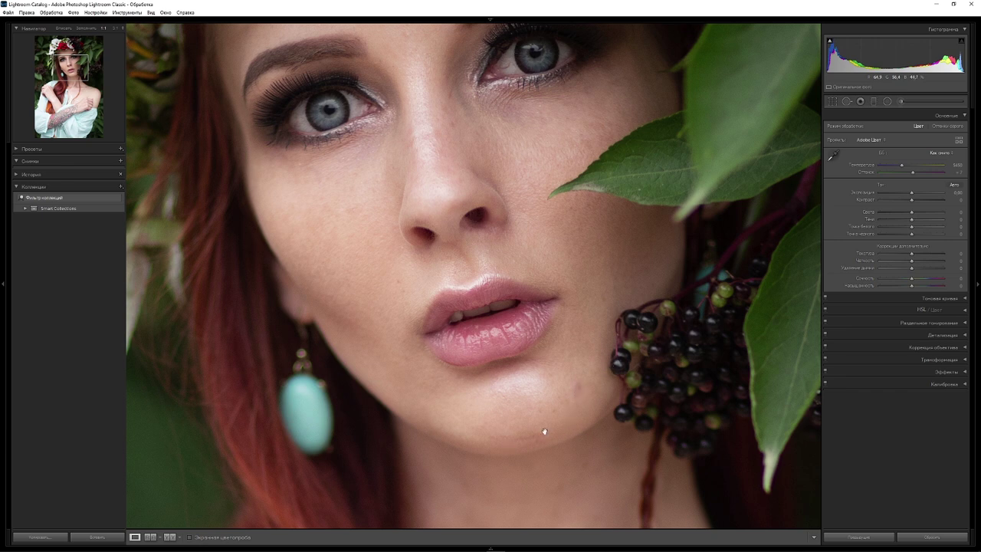
left_click_drag(518, 245, 520, 329)
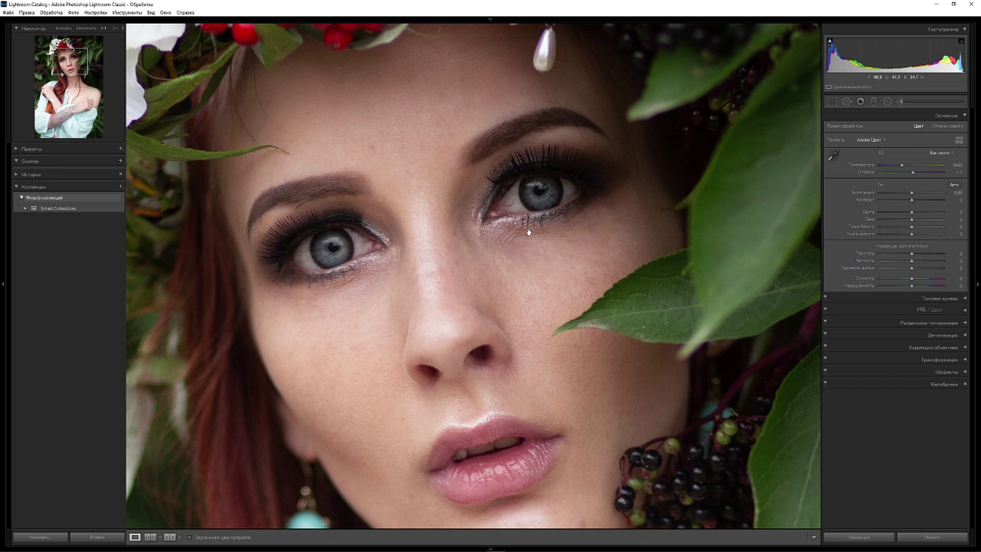
mouse_move(528, 232)
left_mouse_down()
mouse_move(470, 251)
mouse_move(473, 271)
left_mouse_up()
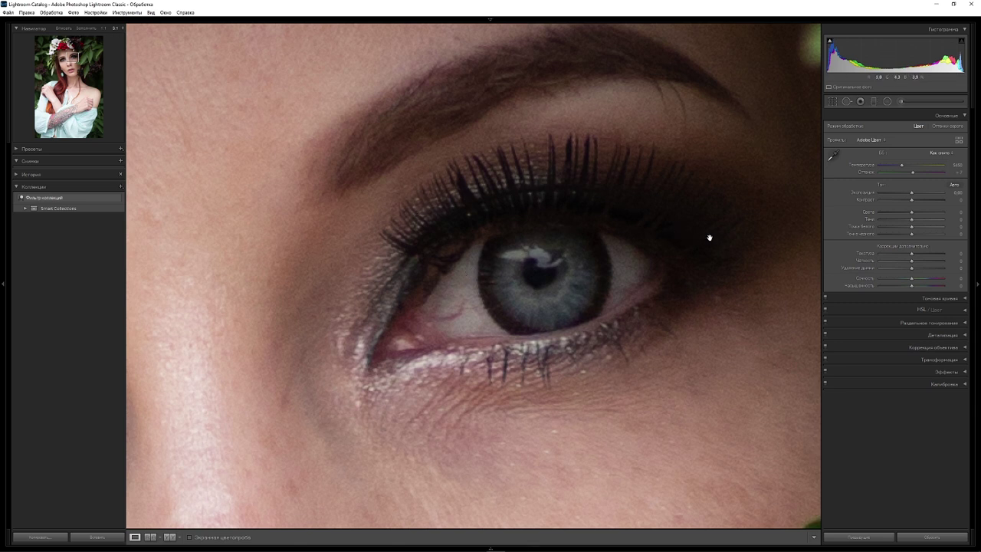
left_click(846, 102)
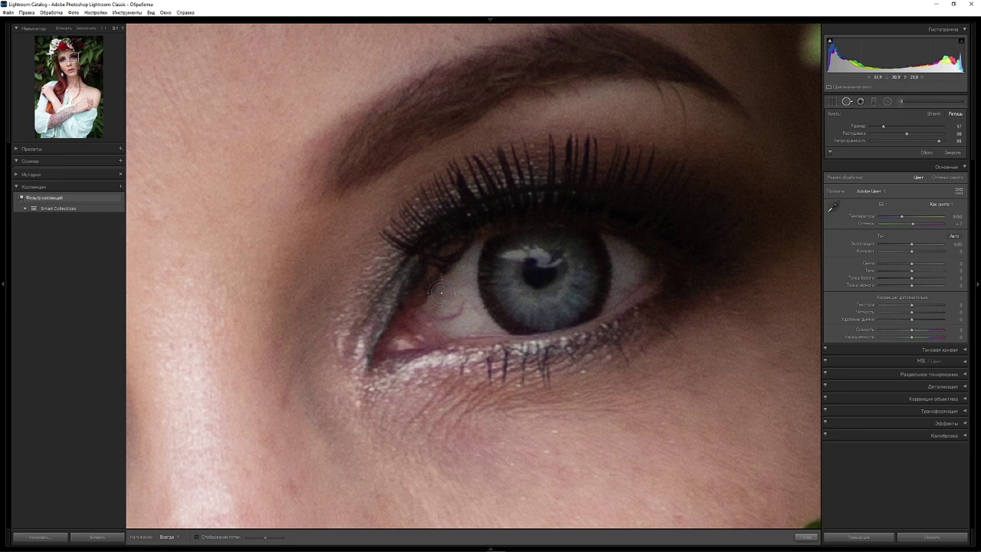
Step: Heal the red veins by the eye's inner corner with size-12 spots, moving sources onto clean white
scroll(442, 292, "down", 2)
left_click_drag(435, 278, 423, 296)
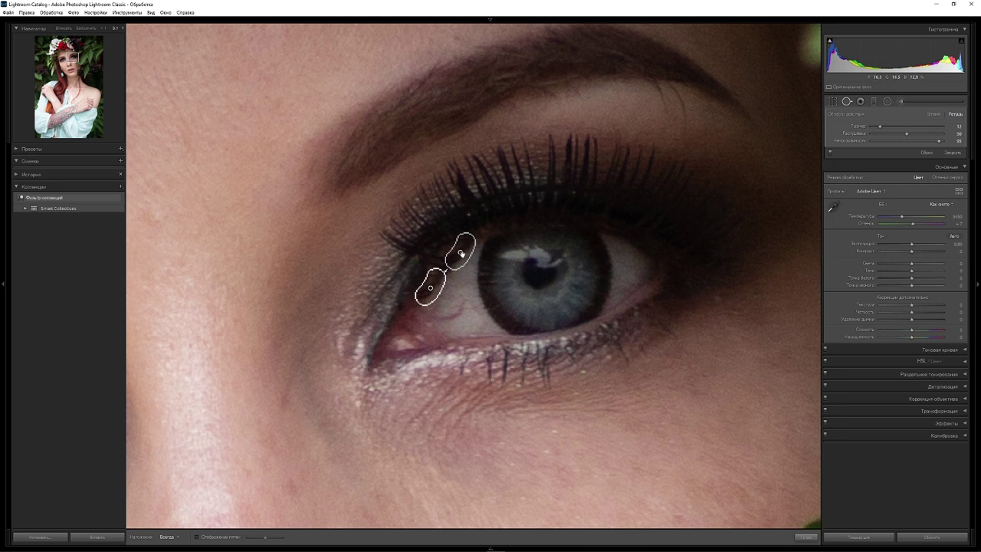
mouse_move(460, 253)
left_mouse_down()
mouse_move(444, 307)
mouse_move(452, 299)
left_mouse_up()
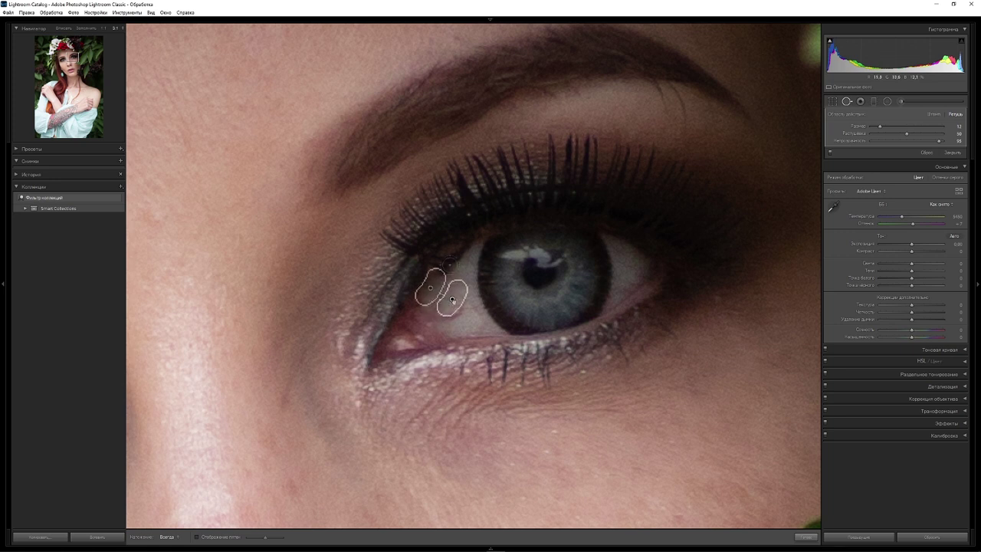
left_click(448, 261)
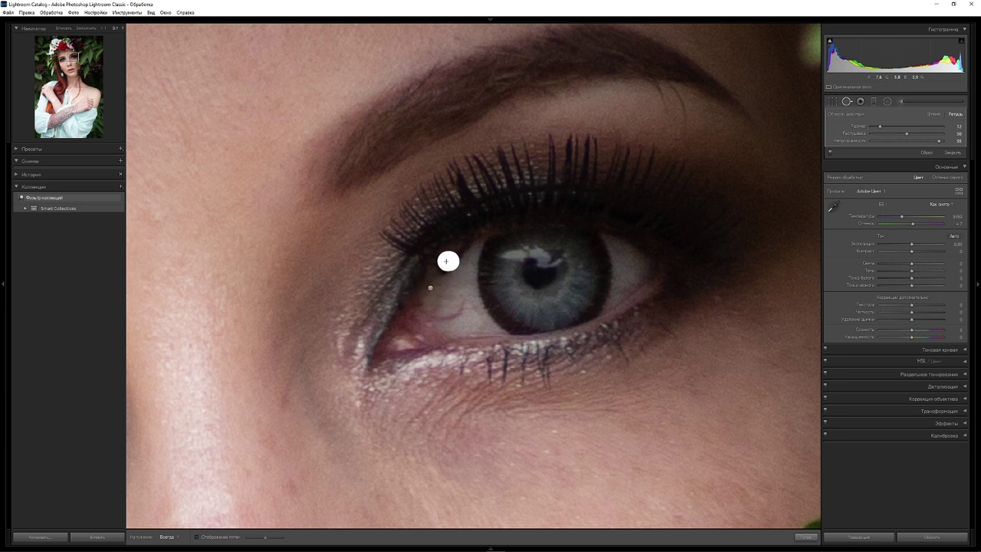
mouse_move(414, 292)
left_mouse_down()
mouse_move(460, 332)
mouse_move(452, 268)
left_mouse_up()
mouse_move(443, 266)
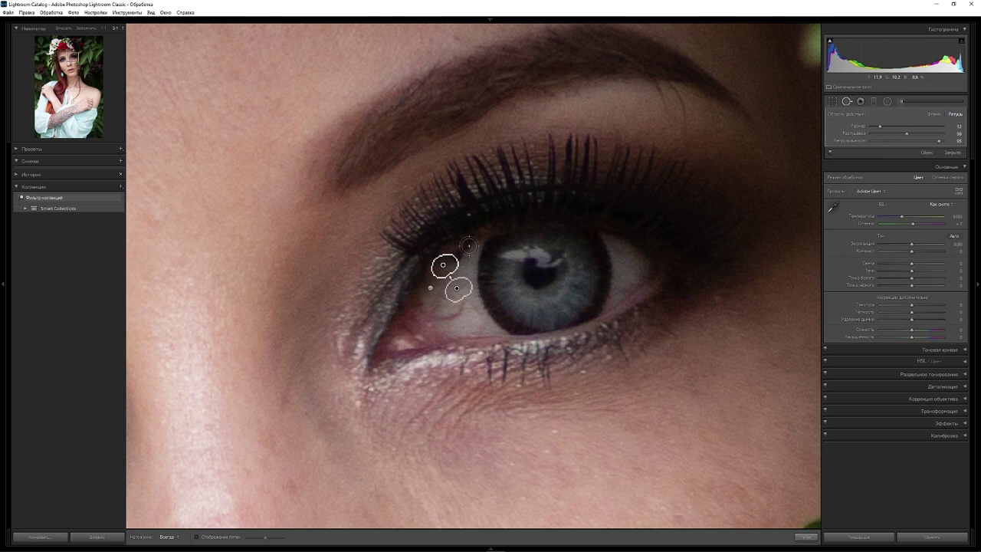
left_click_drag(467, 247, 454, 253)
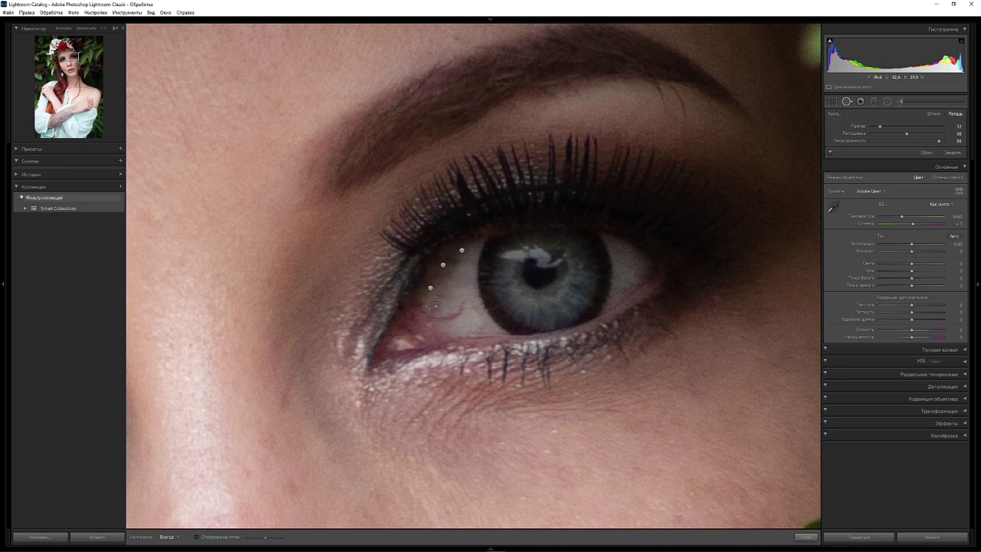
left_click_drag(436, 306, 427, 315)
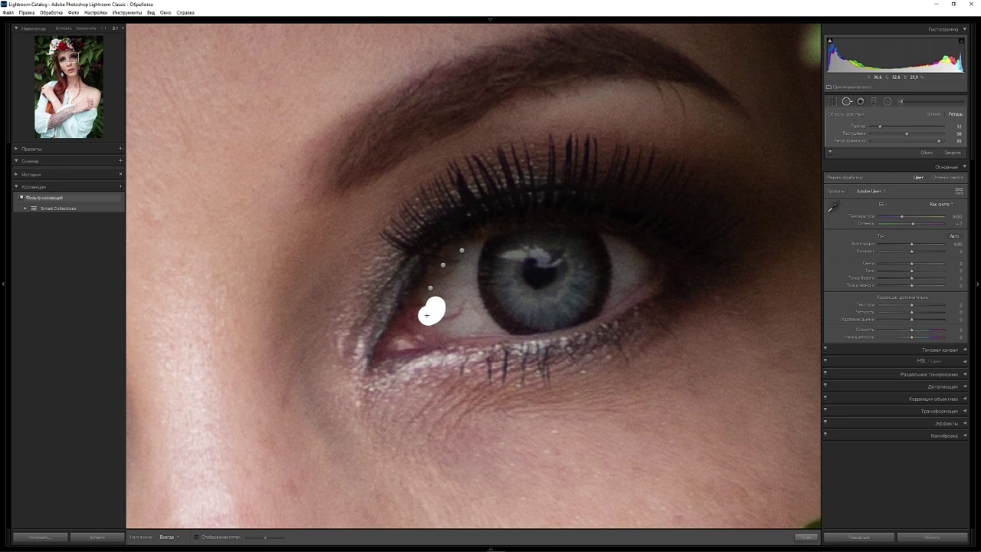
left_click_drag(460, 274, 472, 321)
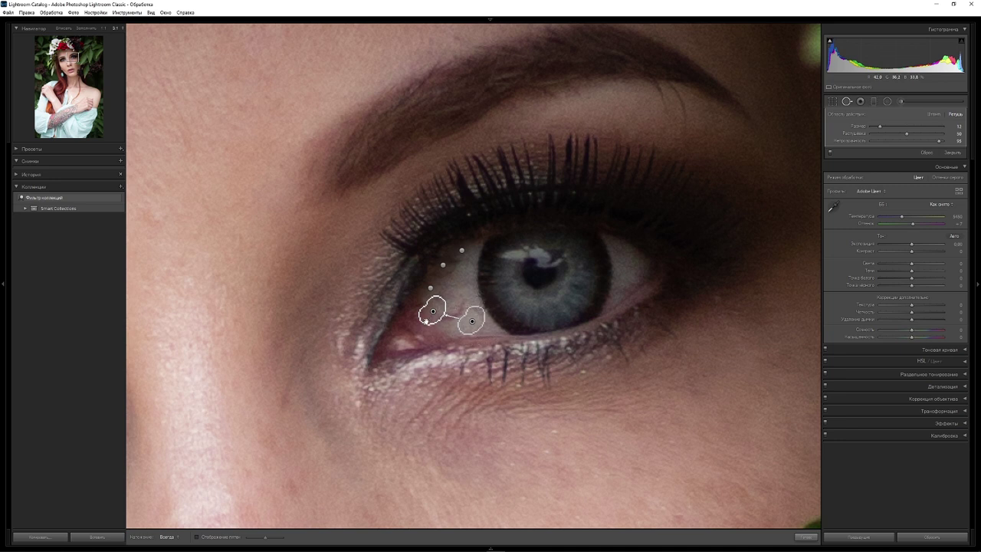
mouse_move(429, 317)
left_mouse_down()
mouse_move(455, 290)
mouse_move(444, 274)
left_mouse_up()
key("Escape")
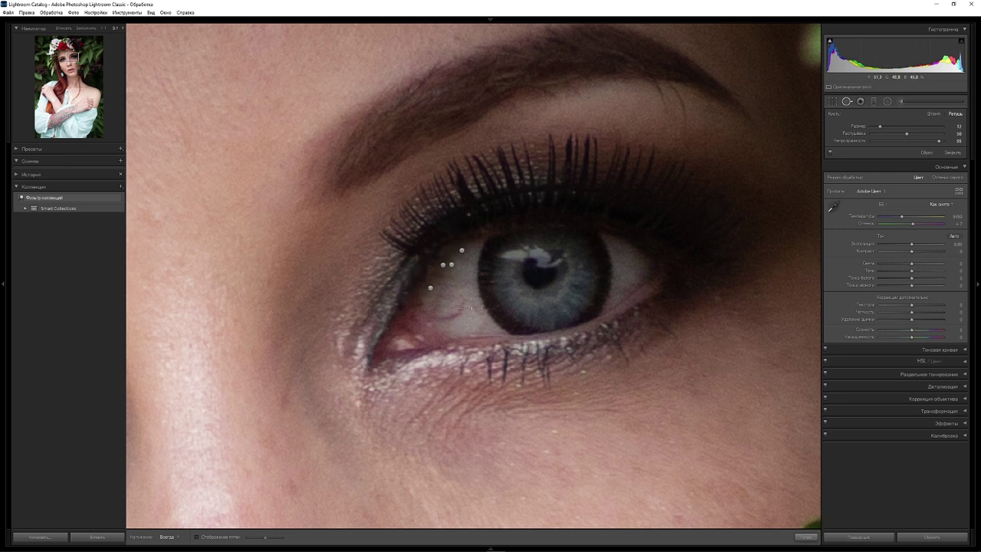
Step: Add small size-6 heal spots across the eye white and along the upper lid
left_click_drag(483, 273, 453, 293)
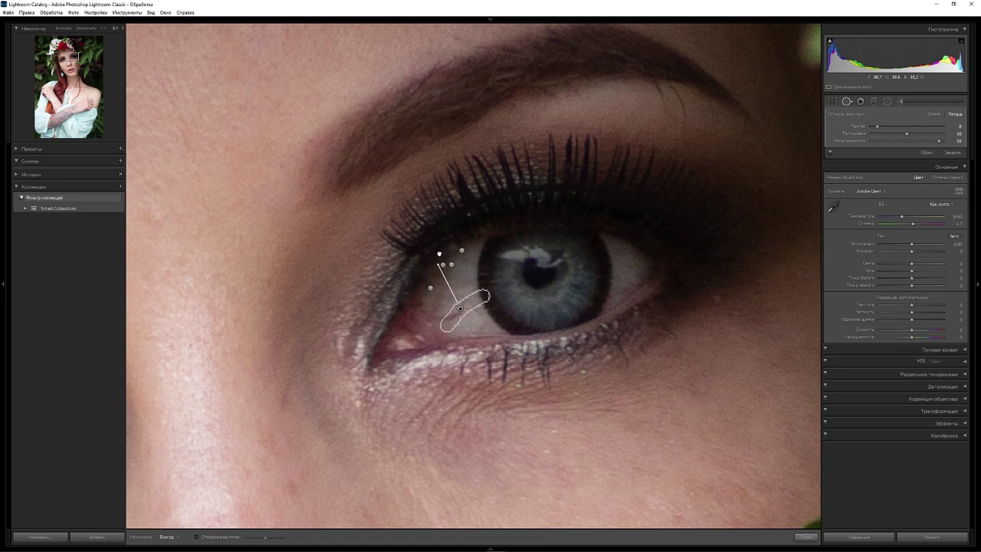
left_click_drag(414, 272, 456, 244)
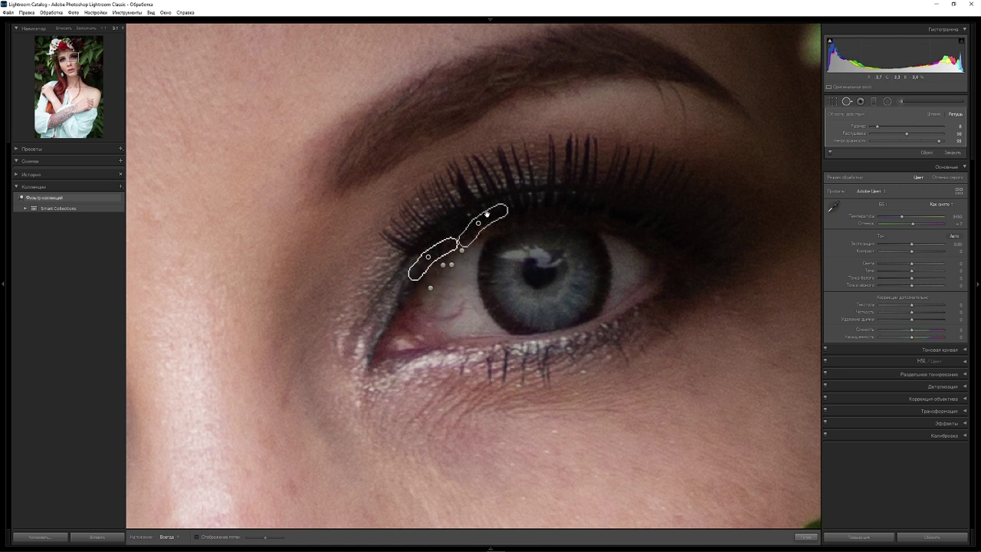
key("q")
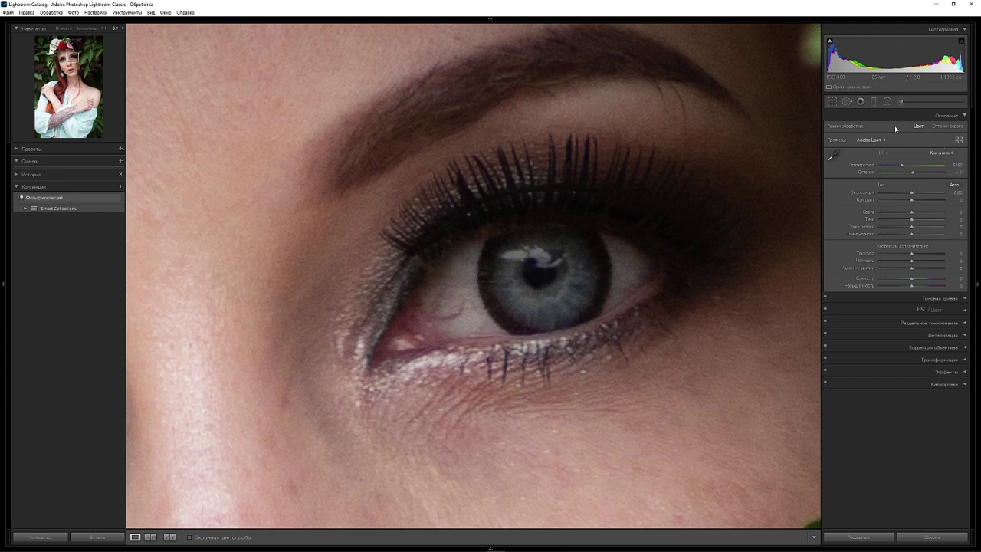
left_click(846, 102)
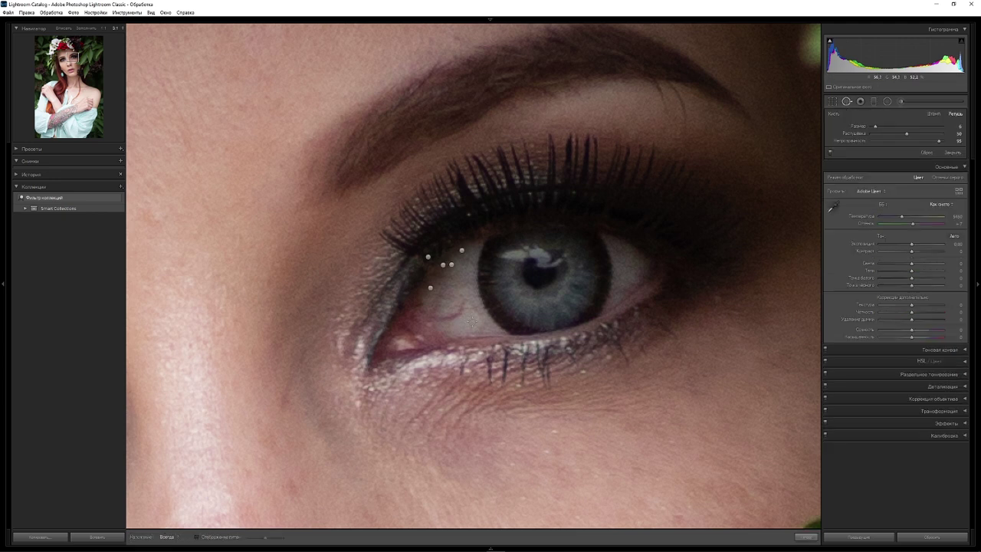
left_click_drag(472, 322, 414, 303)
left_click(447, 284)
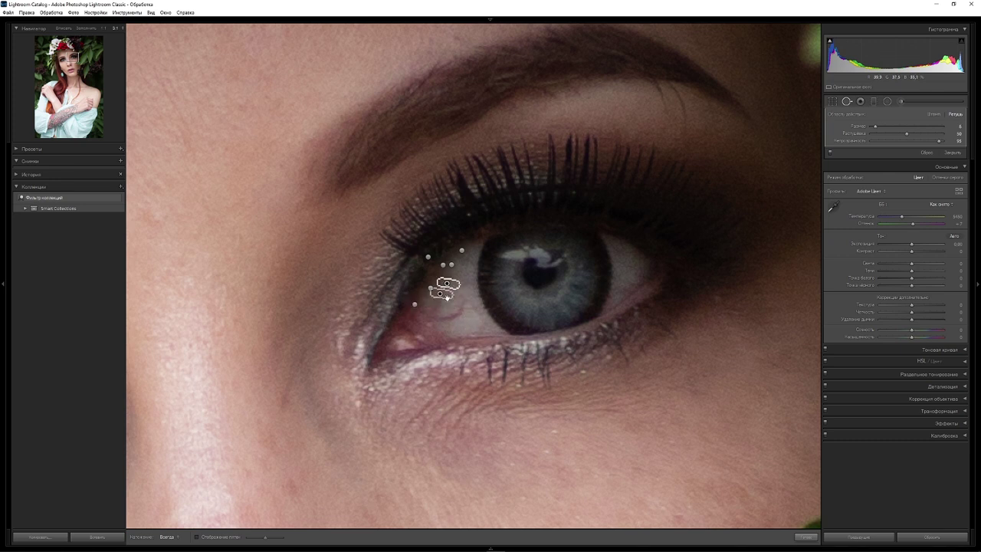
left_click(433, 305)
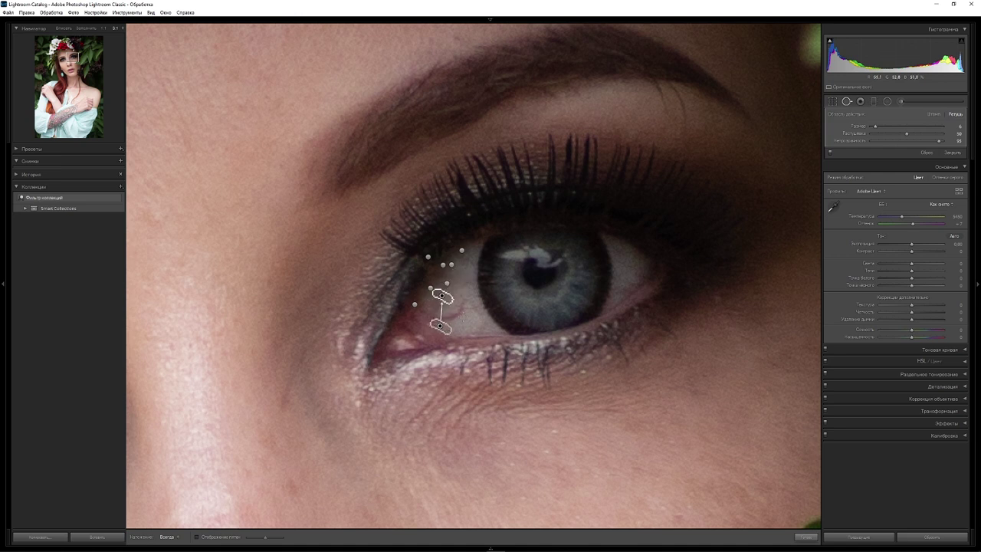
Step: Heal a lower inner-corner vein, toggling Spot Removal with Q to compare, and expand History
key("q")
key("q")
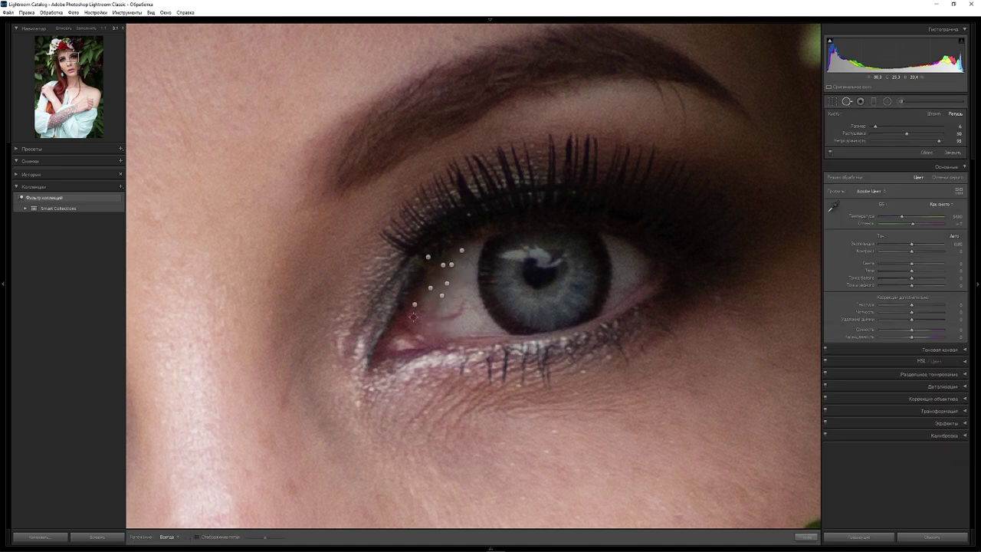
left_click_drag(420, 314, 418, 327)
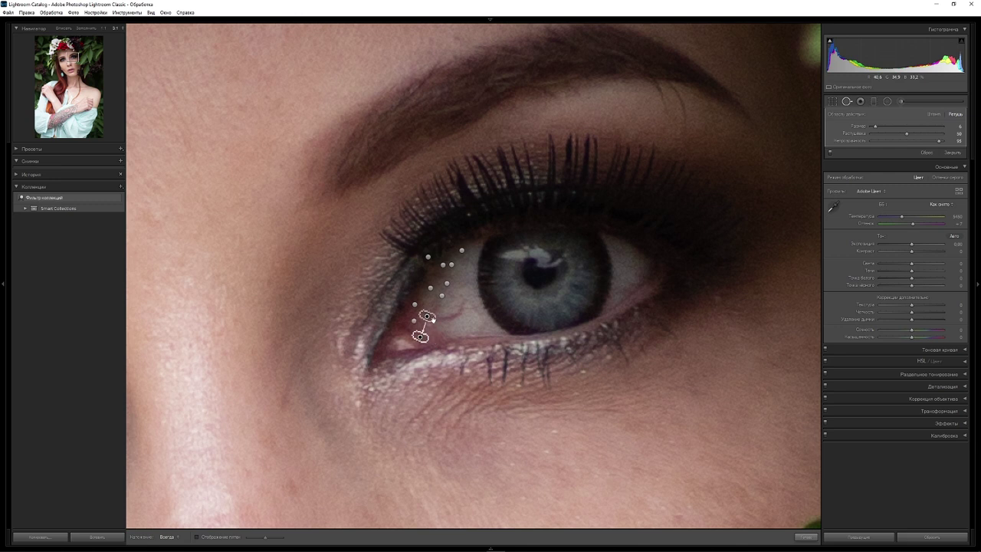
key("q")
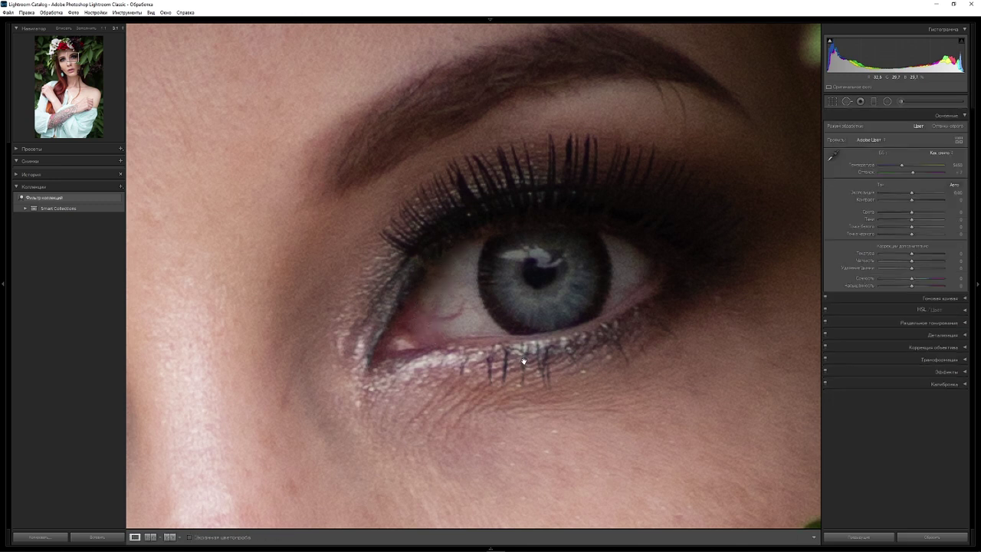
key("q")
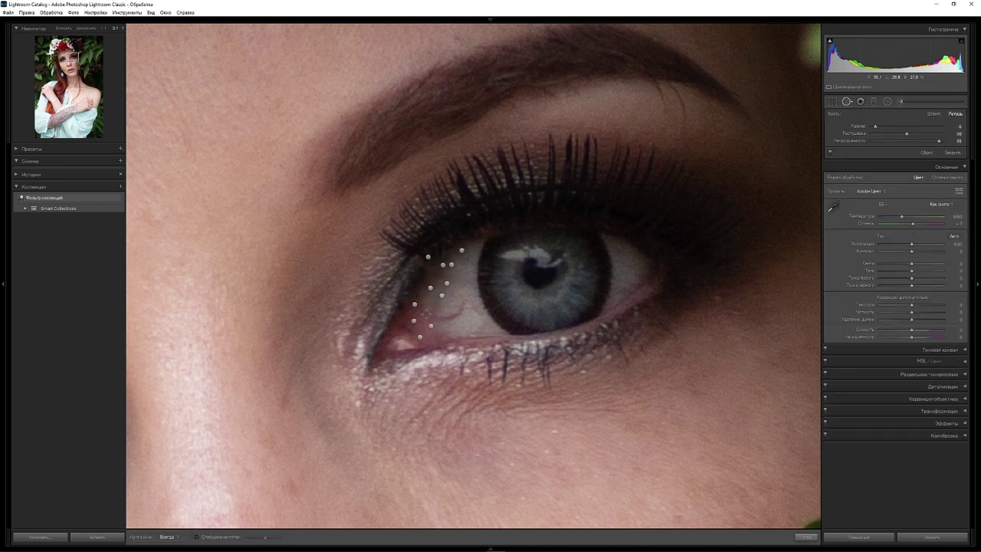
key("q")
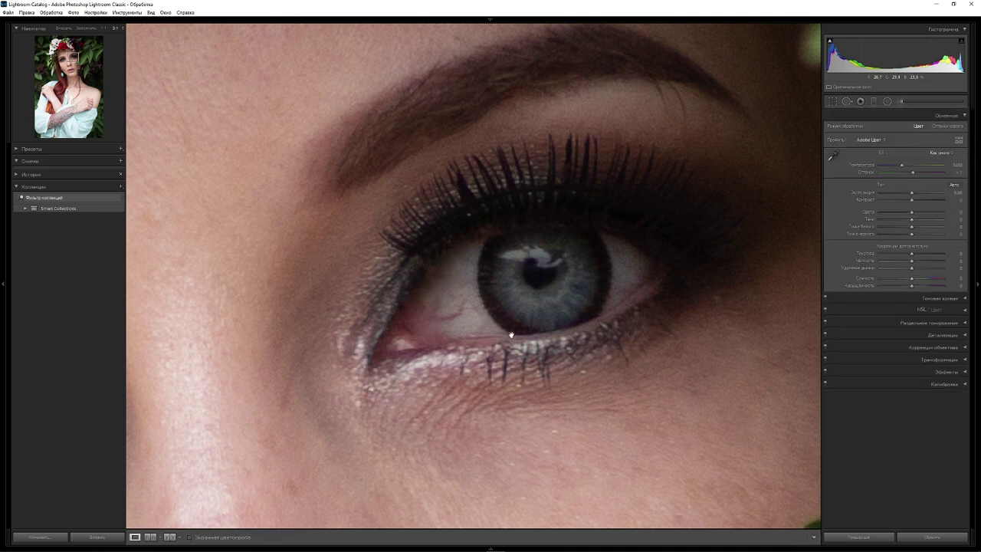
left_click(847, 102)
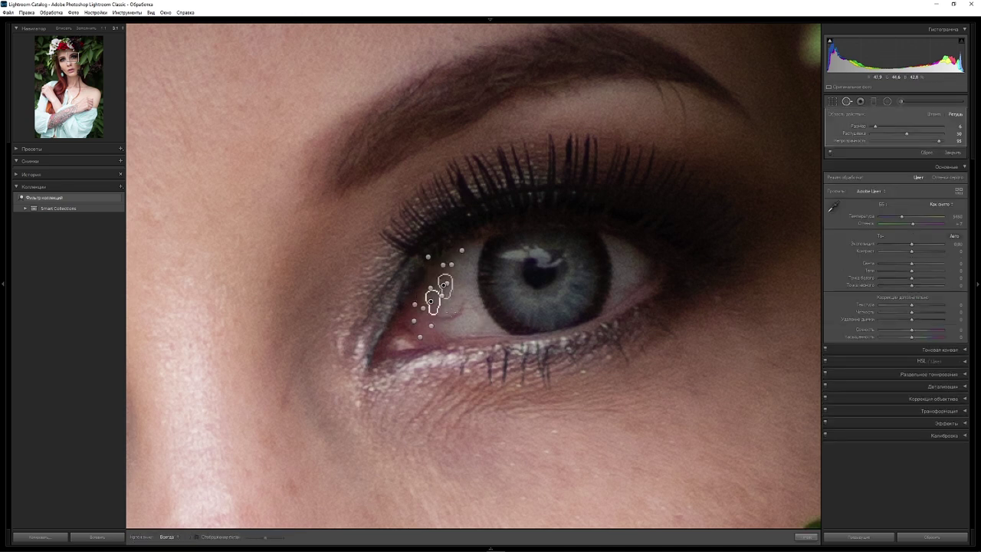
key("q")
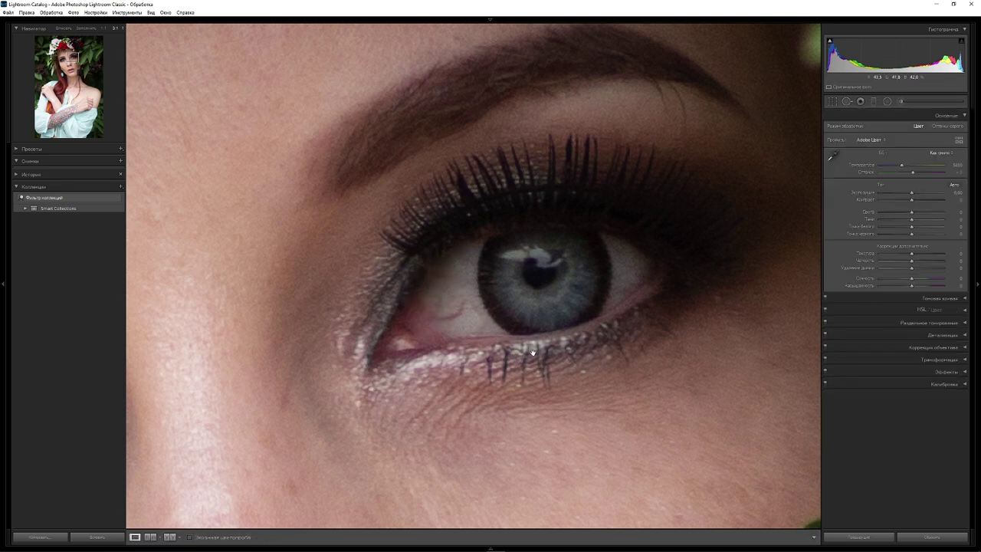
left_click(17, 174)
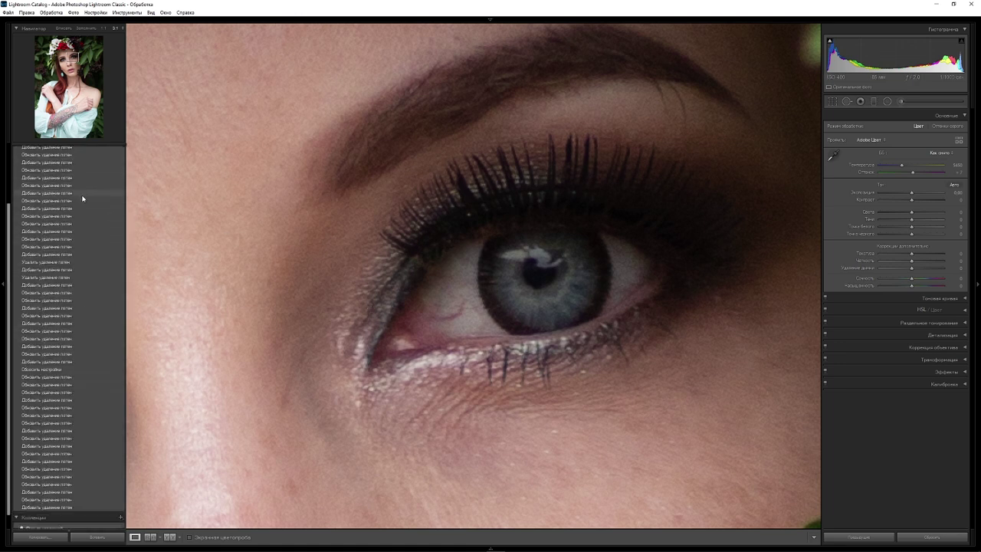
Step: Compare the latest and first History states of the portrait, then return to the Basic panel
scroll(82, 215, "down", 3)
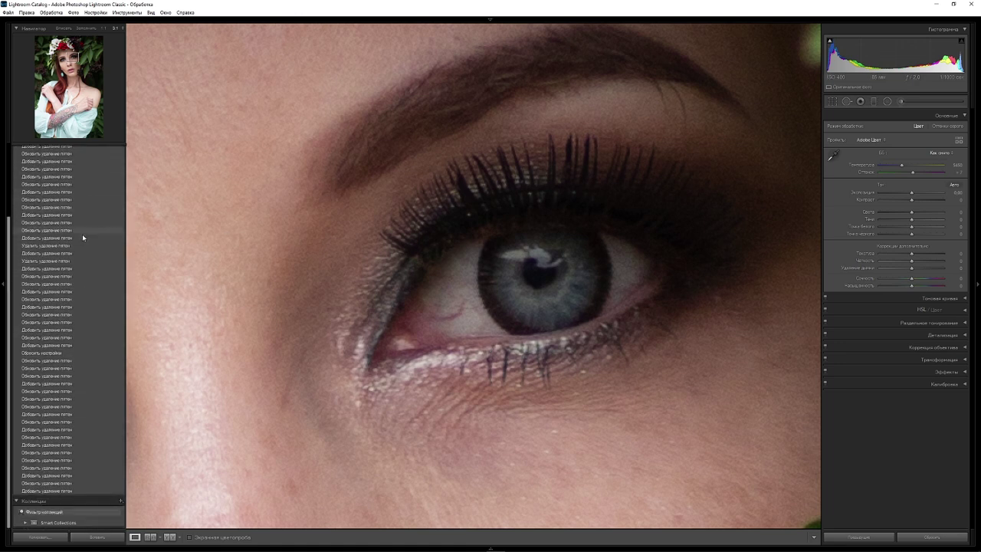
left_click(61, 491)
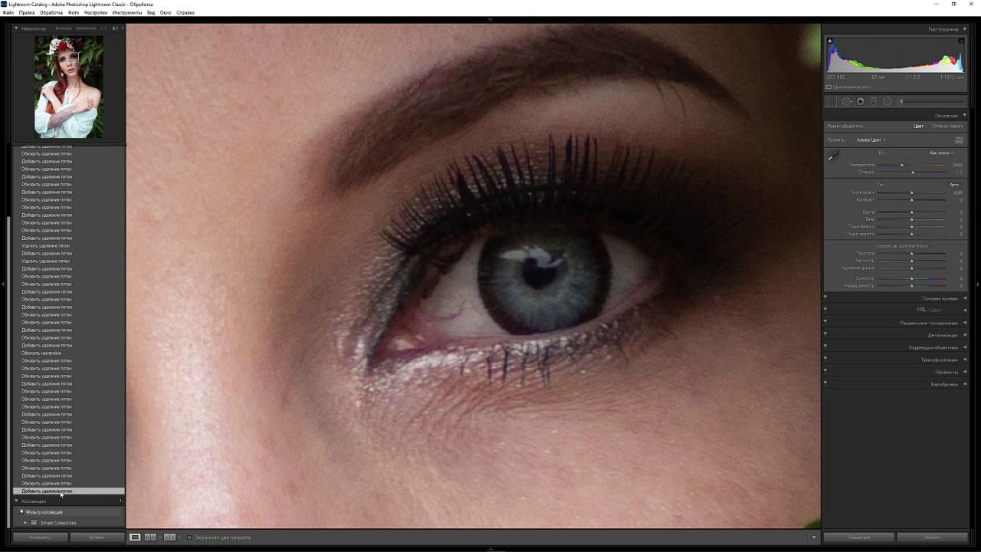
scroll(74, 263, "up", 10)
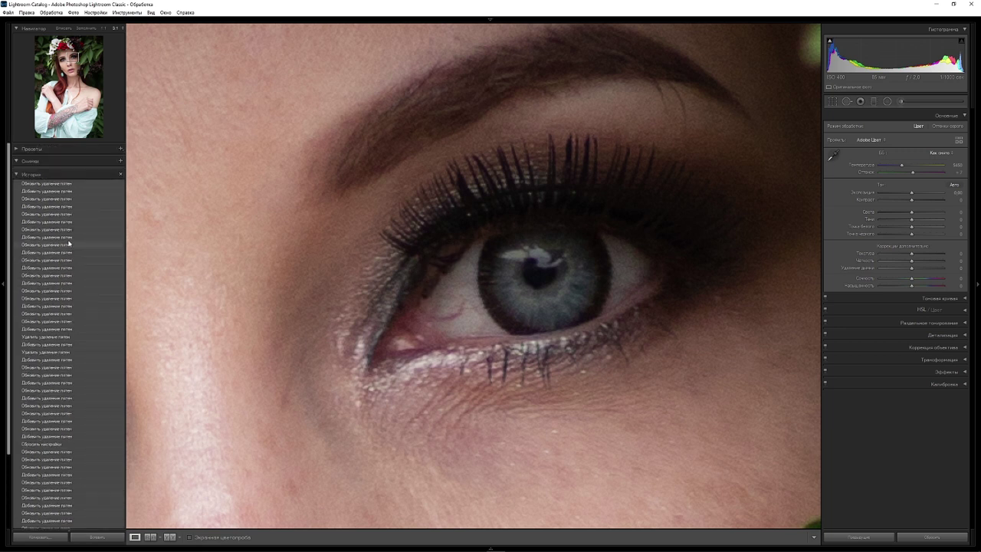
left_click(62, 185)
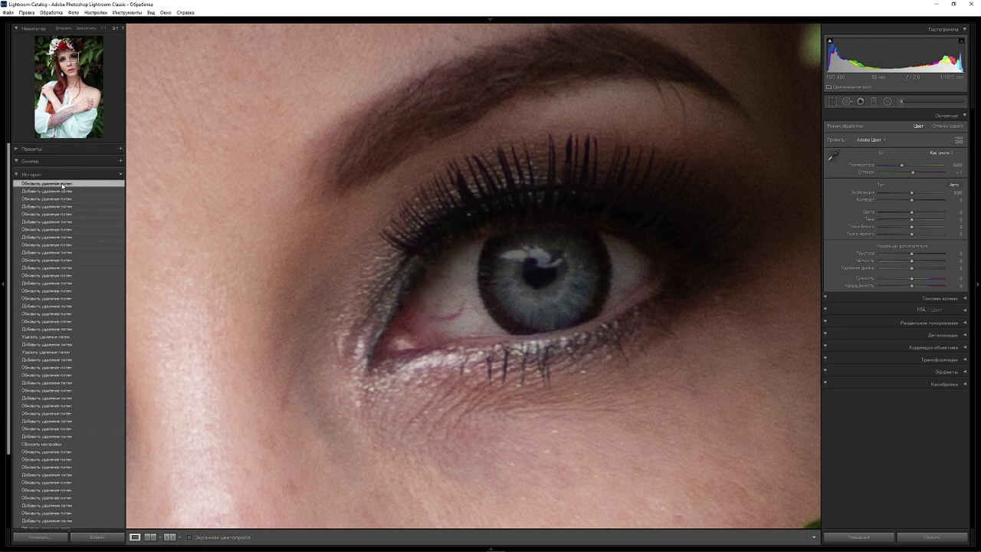
left_click(681, 290)
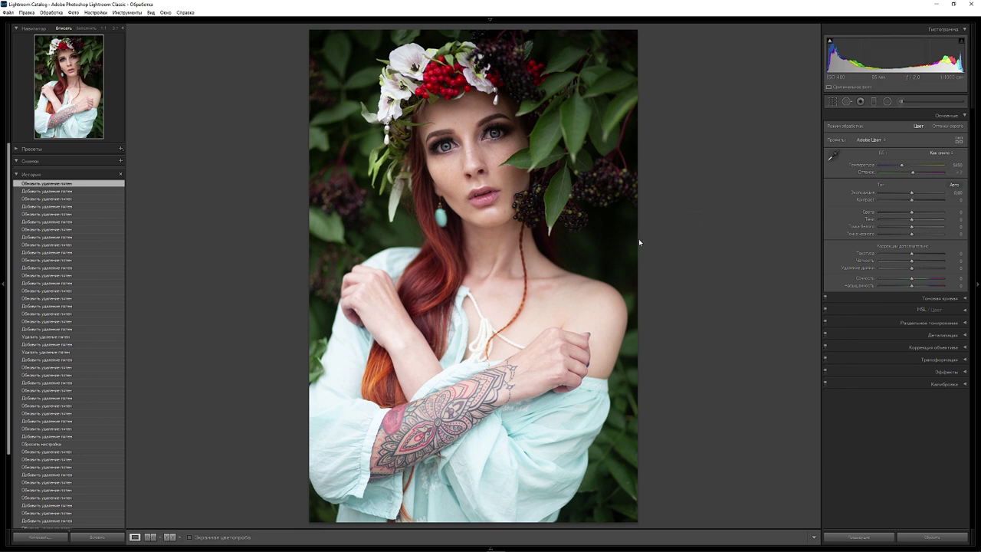
Step: Set Highlights to -67 and Shadows to +38
left_click_drag(911, 213, 891, 213)
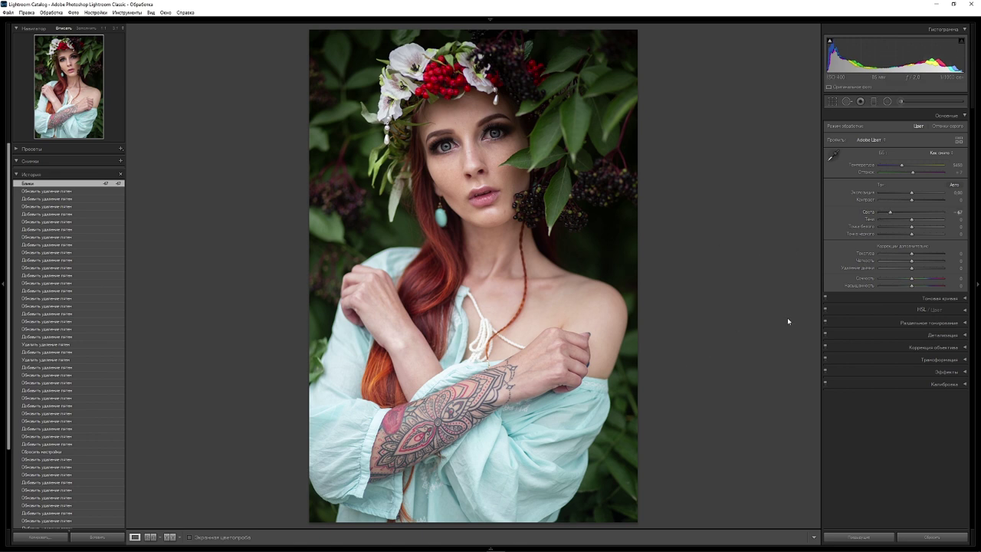
left_click_drag(912, 221, 926, 220)
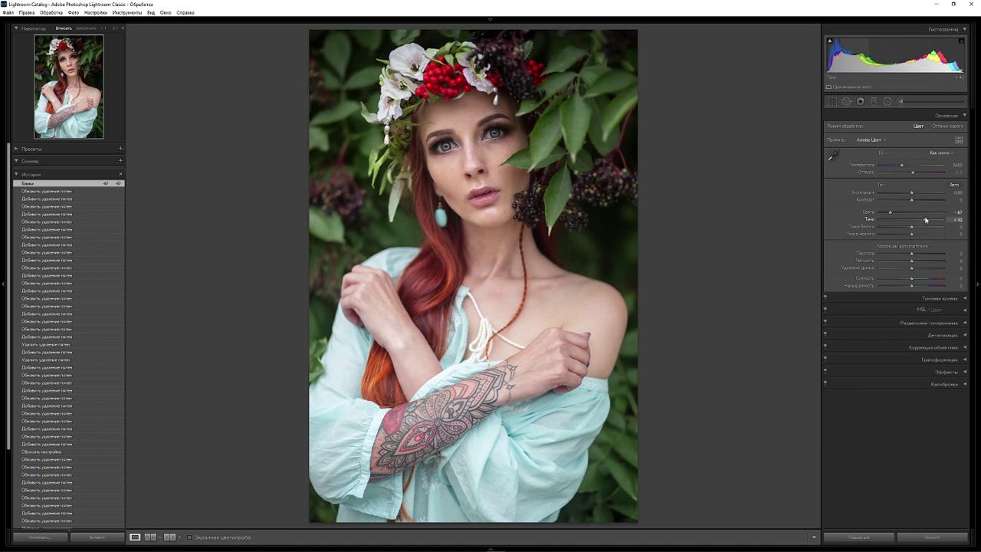
left_click_drag(925, 220, 944, 220)
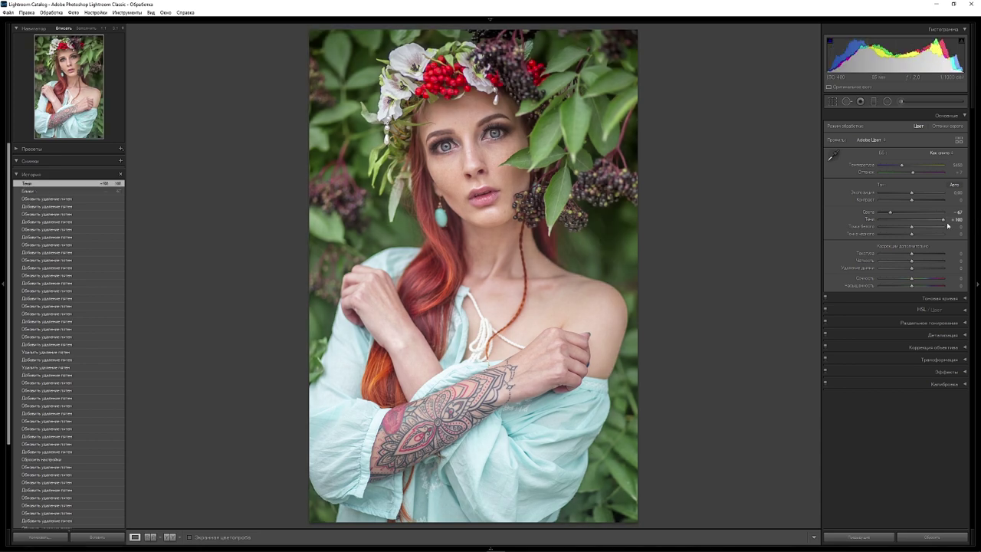
left_click_drag(943, 220, 924, 223)
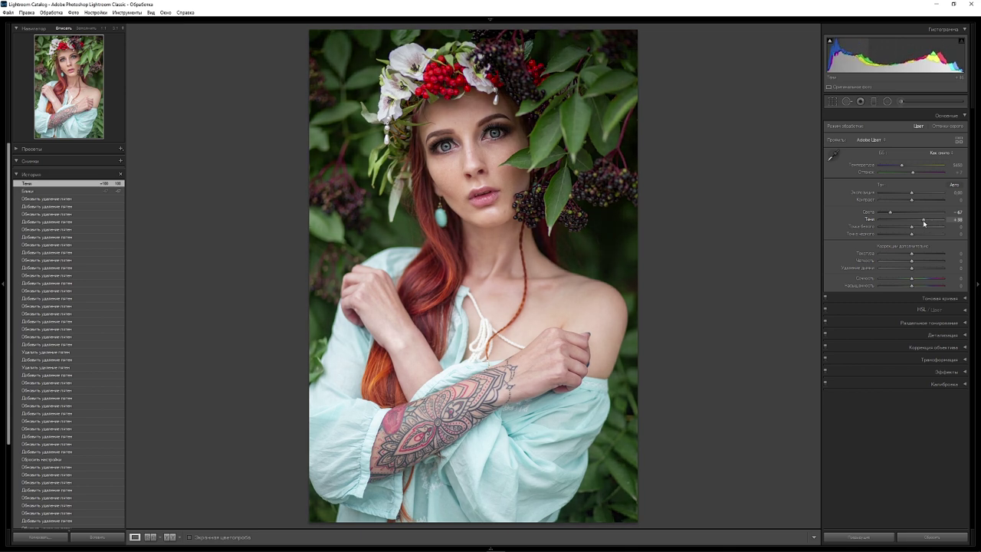
left_click_drag(924, 223, 924, 222)
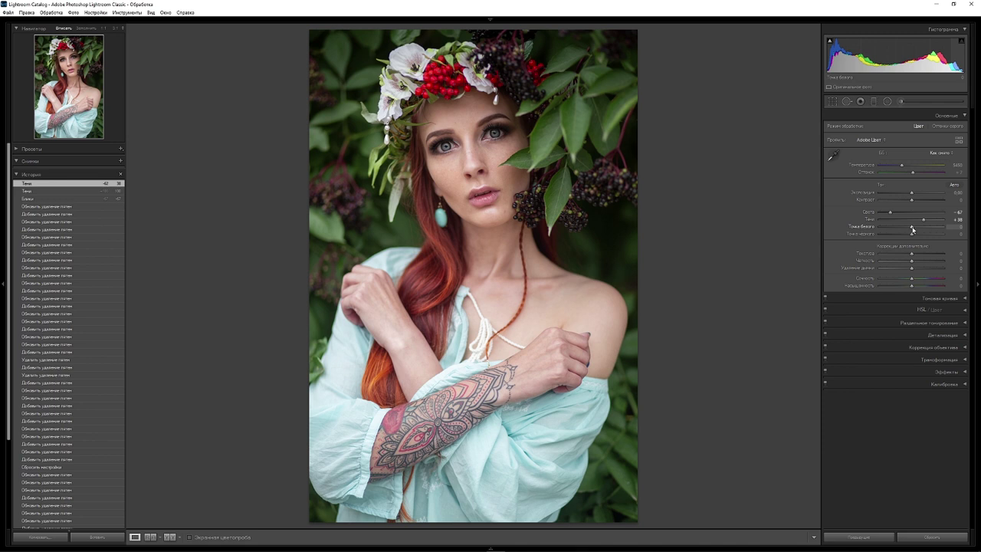
Step: Alt-drag Whites to +15 and Blacks to -2 while watching the clipping preview
left_click_drag(911, 227, 917, 229)
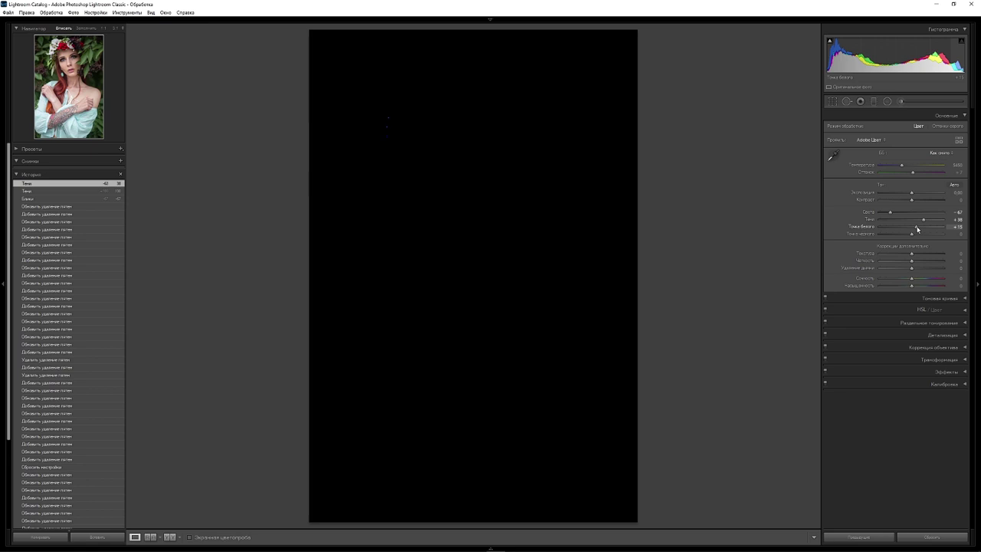
left_click_drag(917, 228, 917, 228)
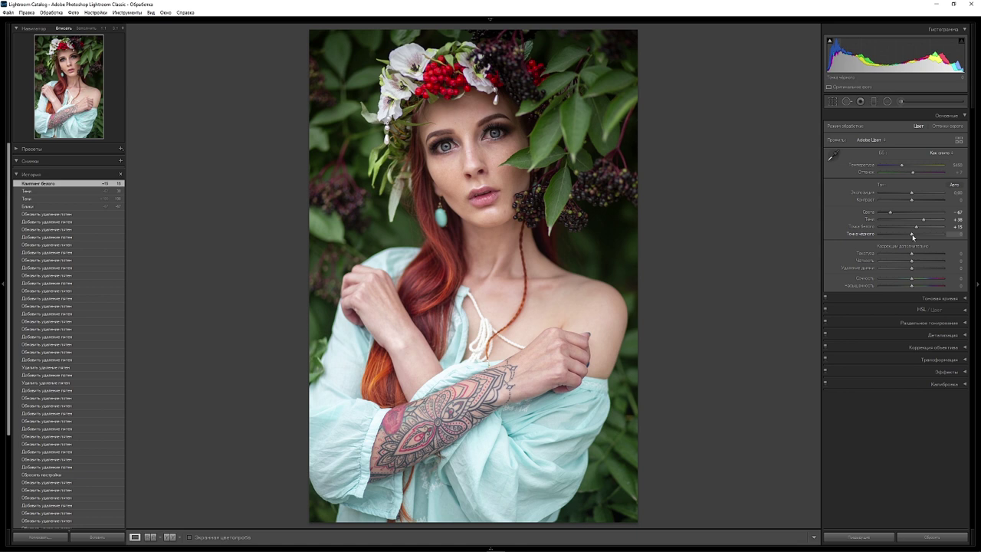
left_click_drag(913, 236, 913, 237)
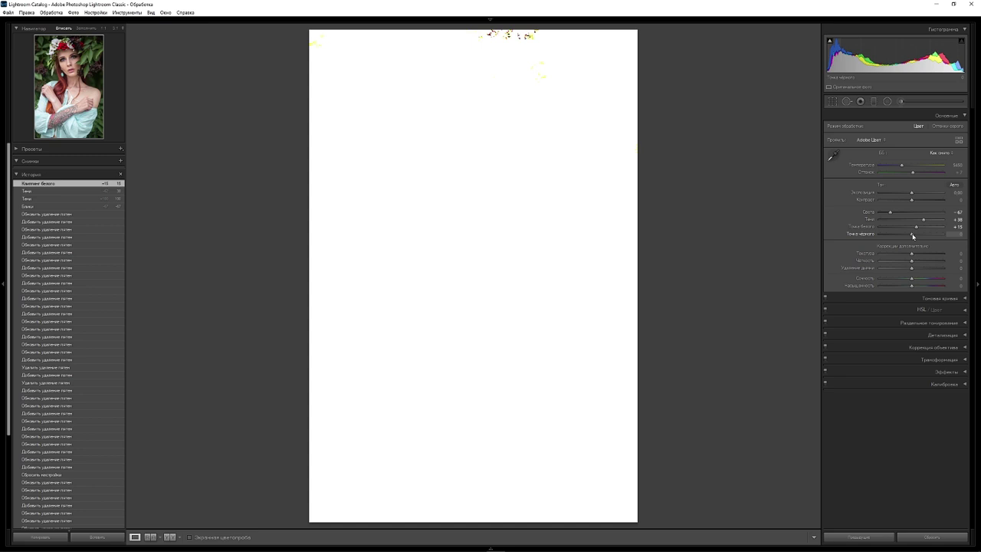
left_click_drag(913, 236, 912, 237)
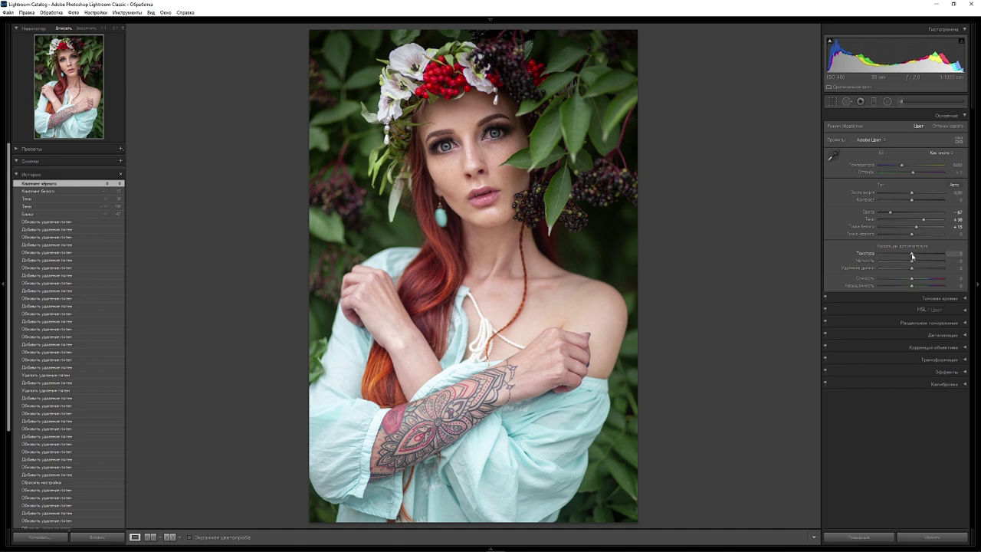
Step: Lower Texture to -10 and switch from the Basic panel to the HSL/Color panel
left_click_drag(912, 257, 909, 258)
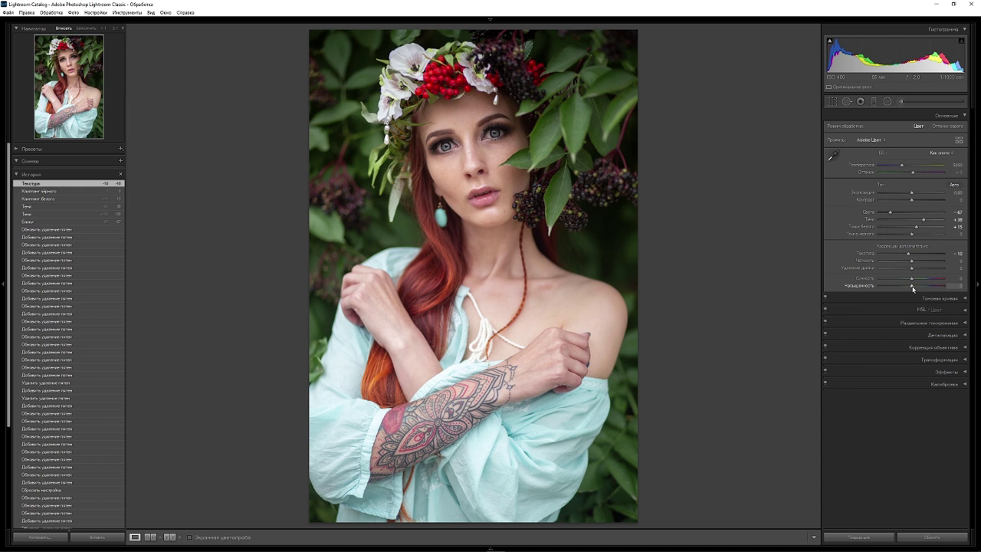
left_click(959, 115)
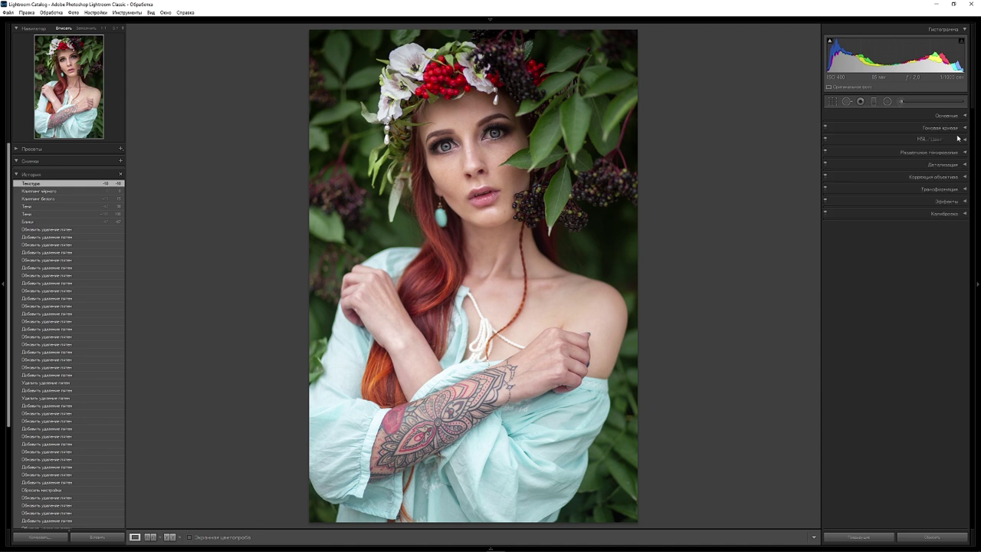
left_click(964, 140)
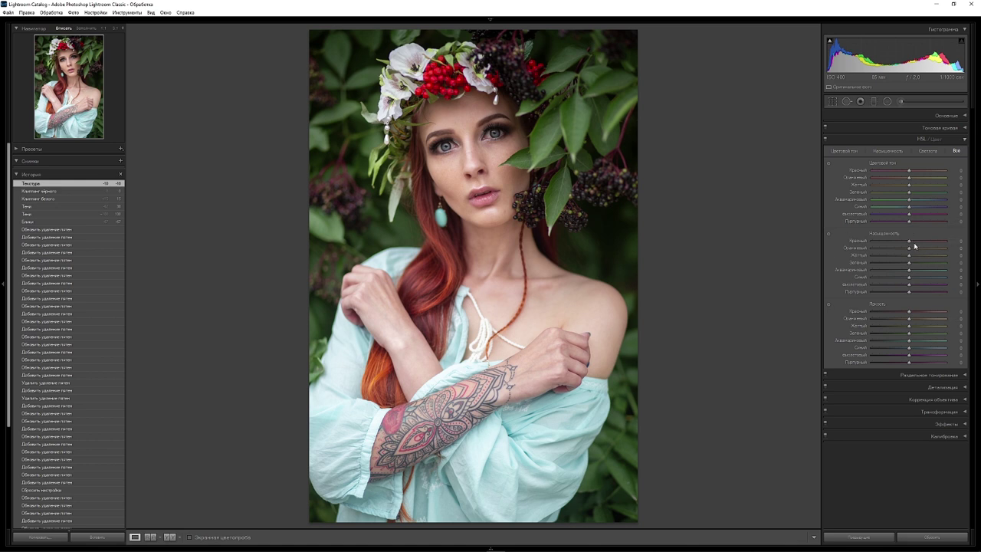
left_click_drag(910, 242, 976, 249)
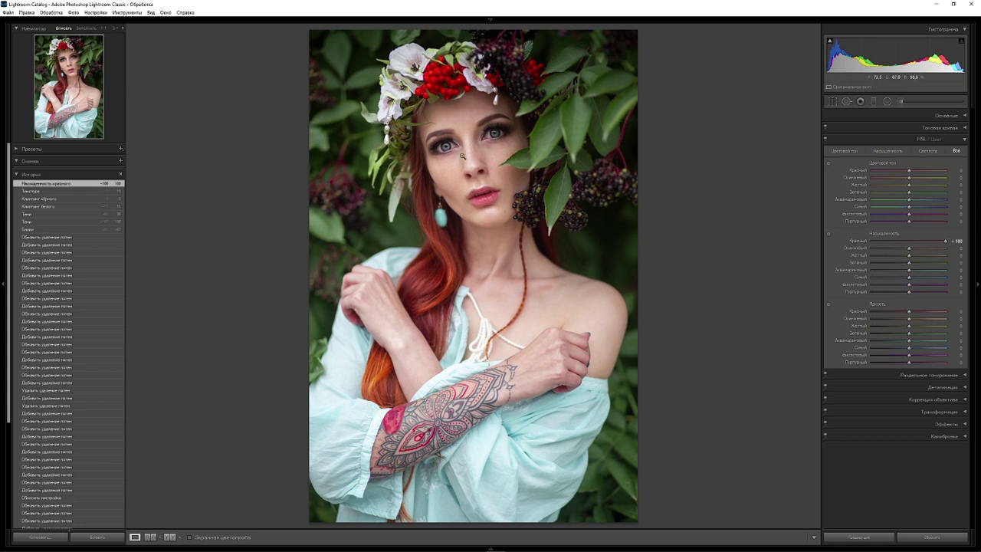
mouse_move(946, 242)
left_mouse_down()
mouse_move(902, 244)
mouse_move(954, 242)
left_mouse_up()
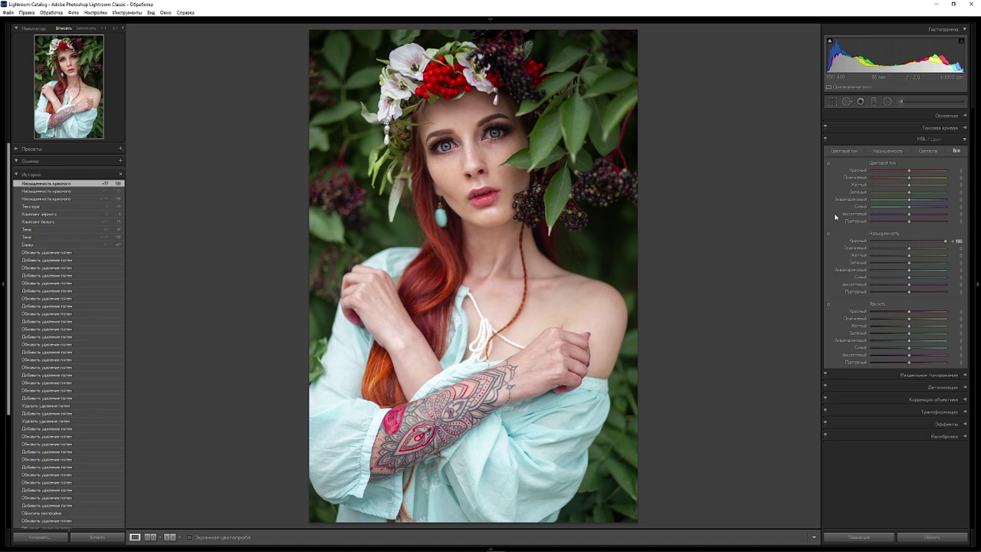
mouse_move(951, 244)
left_mouse_down()
mouse_move(909, 251)
mouse_move(925, 250)
left_mouse_up()
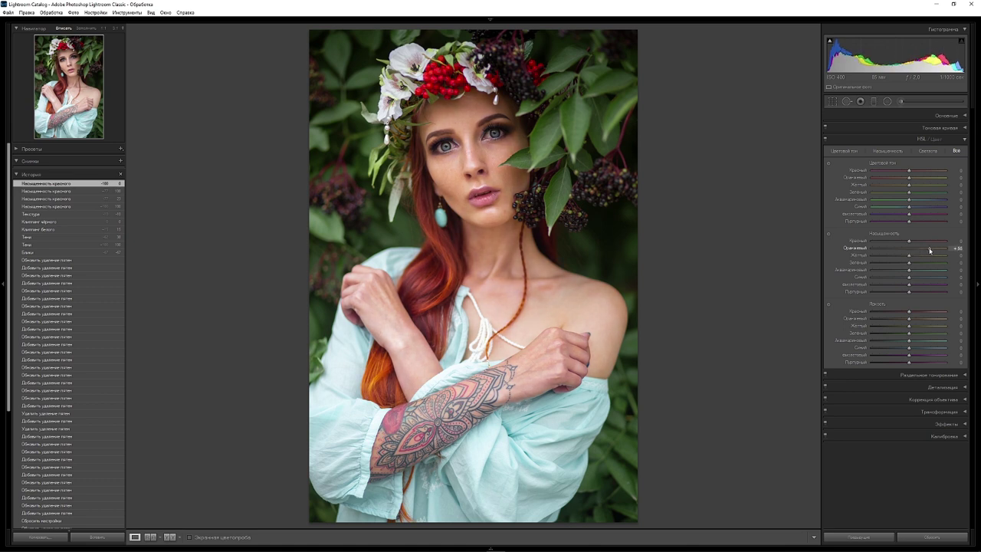
left_click_drag(925, 251, 909, 251)
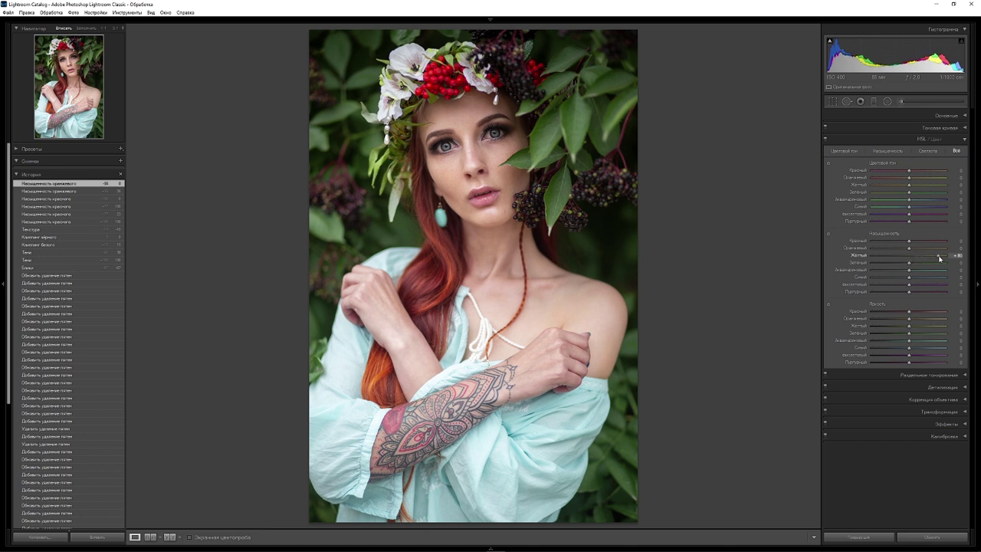
mouse_move(911, 257)
left_mouse_down()
mouse_move(886, 259)
mouse_move(956, 261)
left_mouse_up()
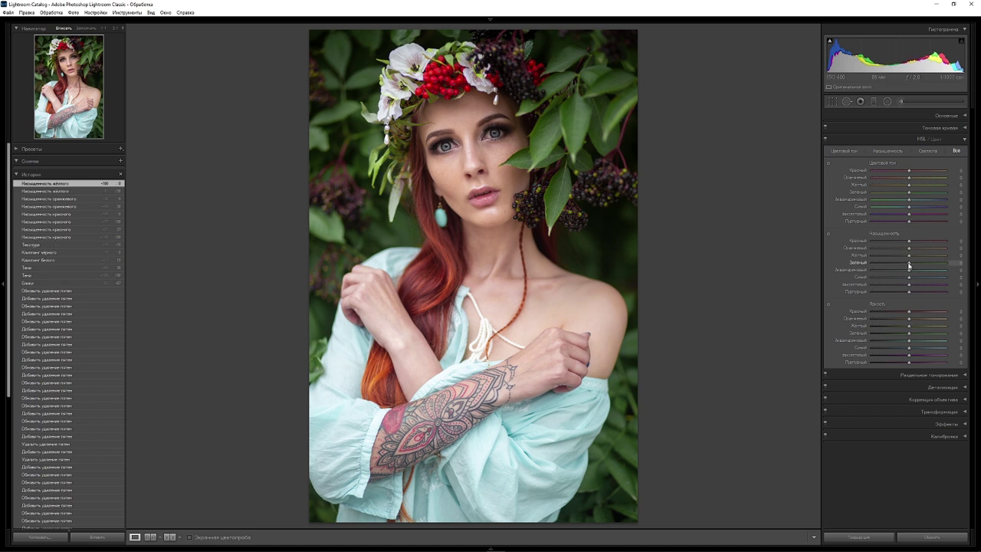
mouse_move(908, 262)
left_mouse_down()
mouse_move(934, 270)
mouse_move(917, 272)
left_mouse_up()
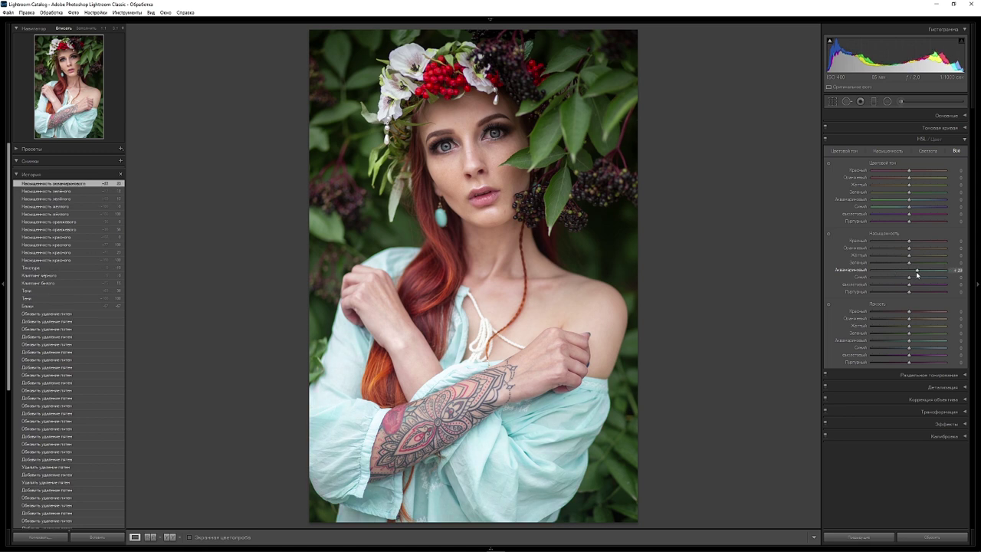
left_click_drag(909, 277, 938, 277)
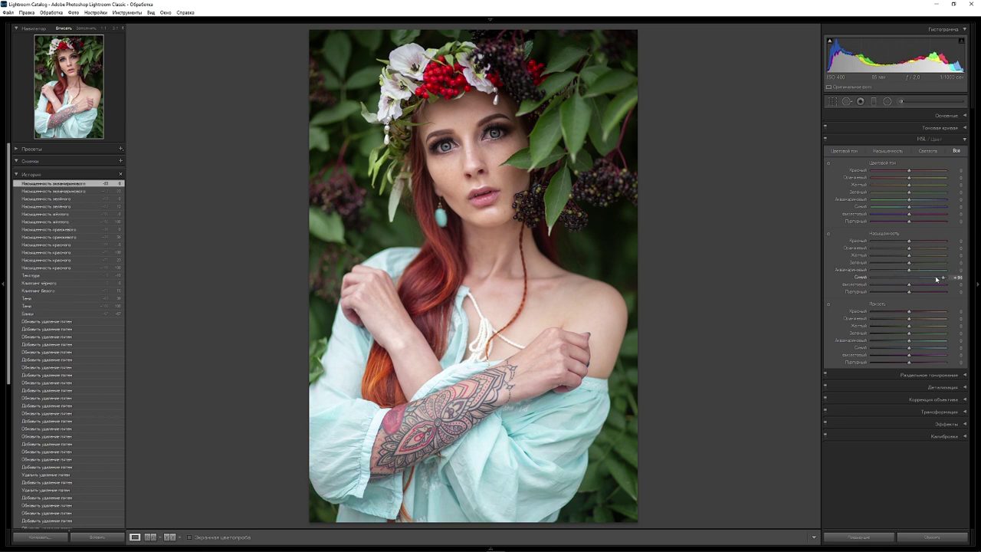
double_click(938, 277)
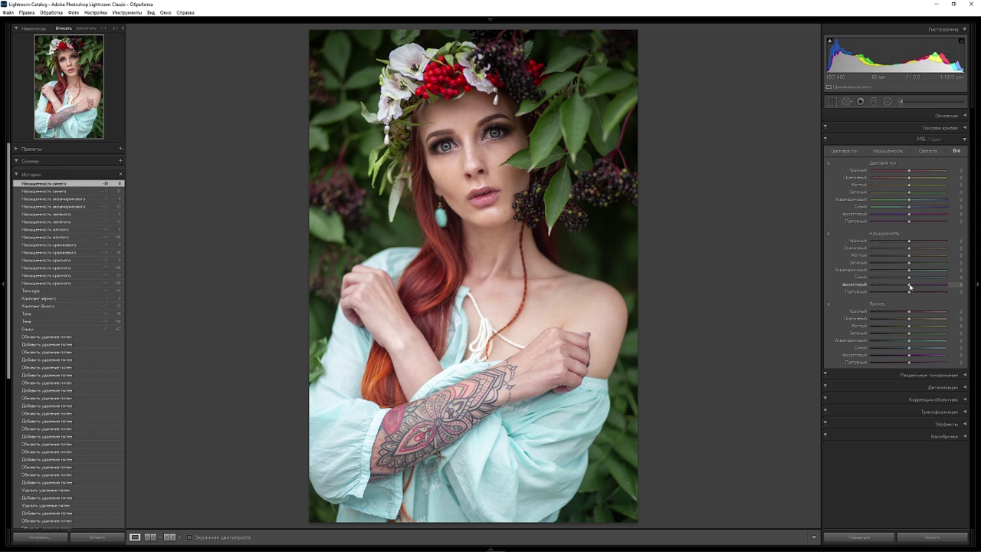
left_click_drag(909, 284, 918, 292)
double_click(915, 284)
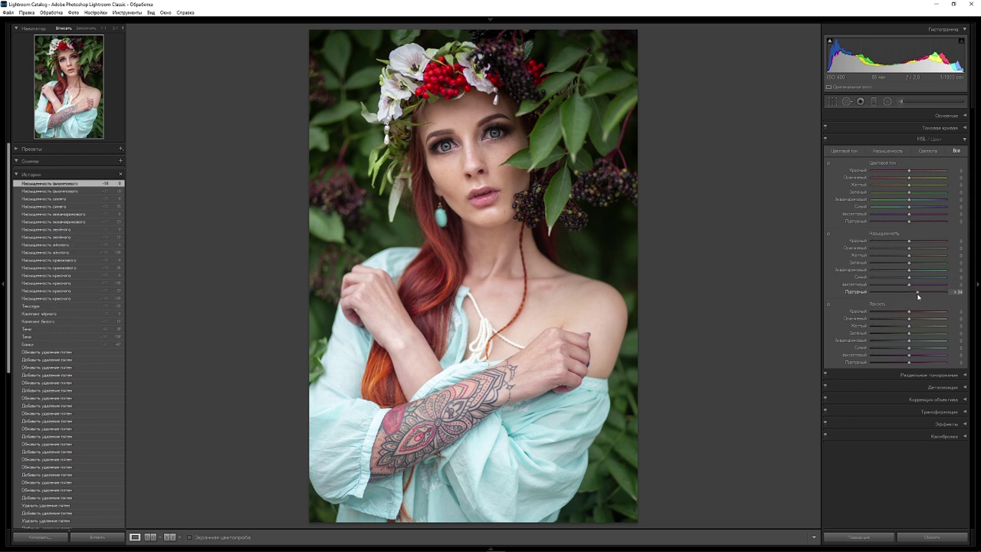
double_click(917, 292)
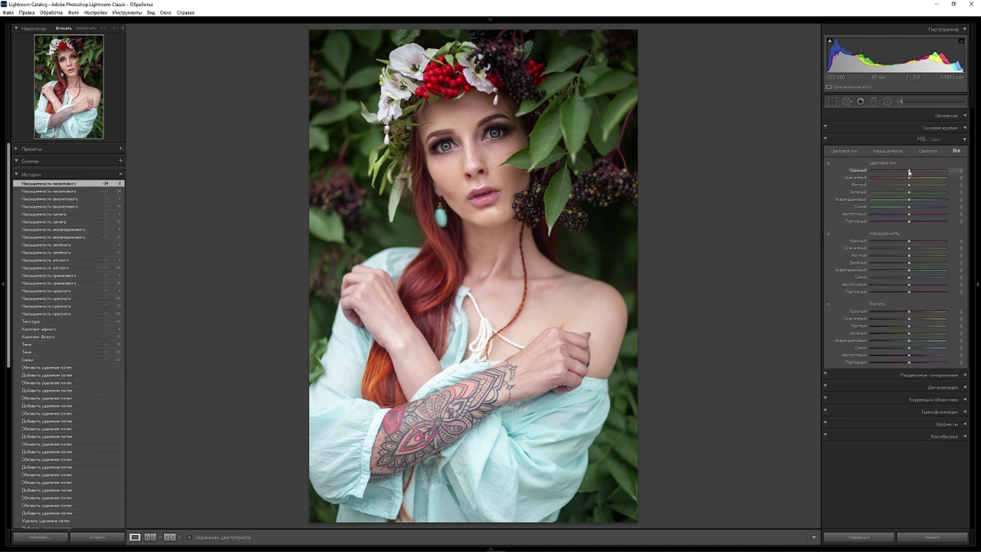
Step: Shift the HSL hues to Red +17, Orange -3 and Yellow -61
left_click_drag(909, 173, 914, 170)
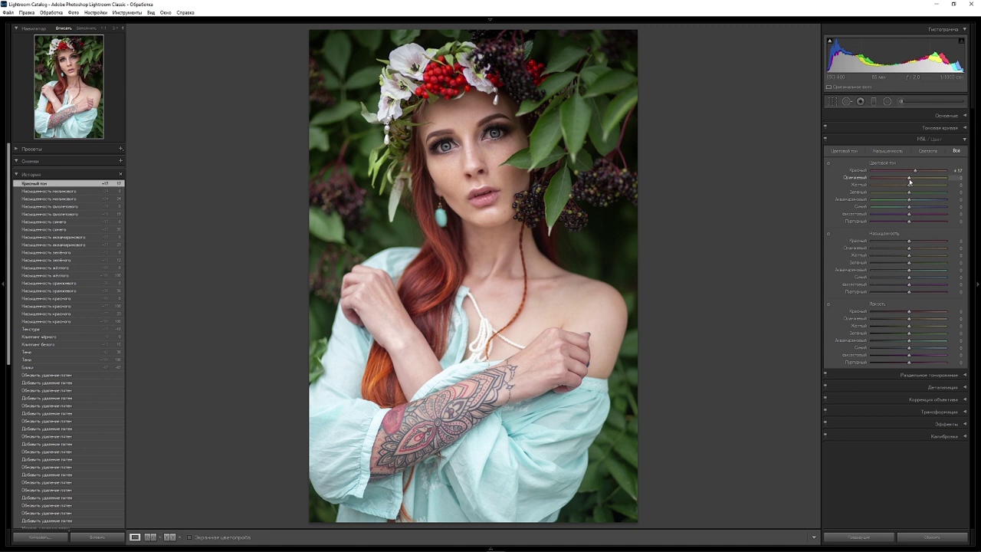
left_click_drag(910, 180, 908, 181)
left_click_drag(908, 182, 902, 183)
left_click_drag(900, 182, 907, 178)
left_click_drag(907, 178, 907, 178)
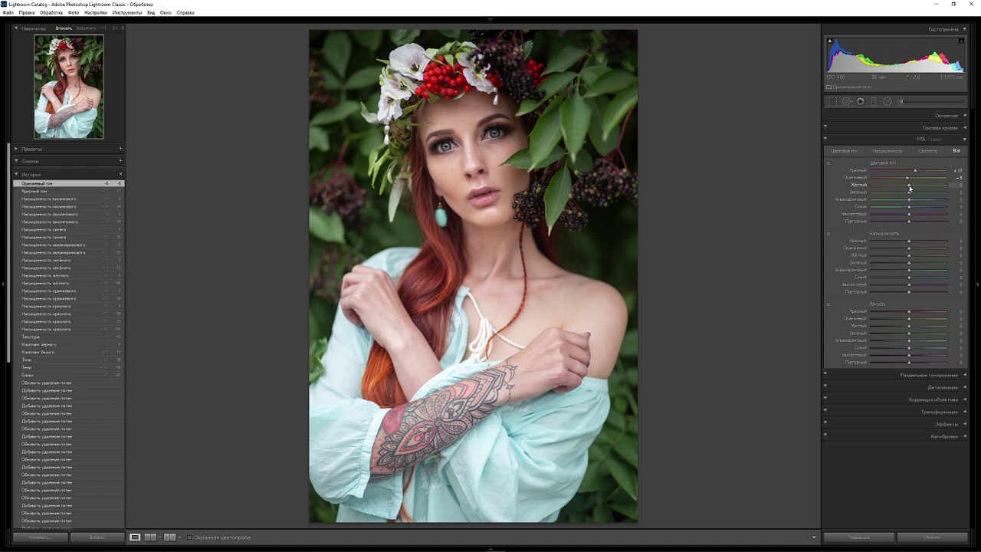
left_click_drag(909, 186, 899, 188)
mouse_move(899, 188)
left_mouse_down()
mouse_move(915, 188)
mouse_move(896, 189)
left_mouse_up()
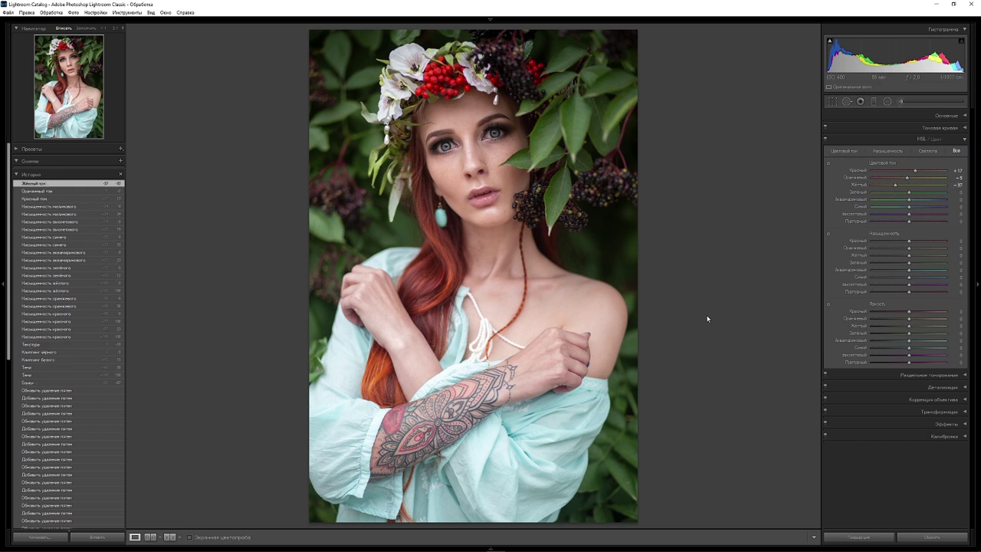
left_click_drag(959, 186, 946, 185)
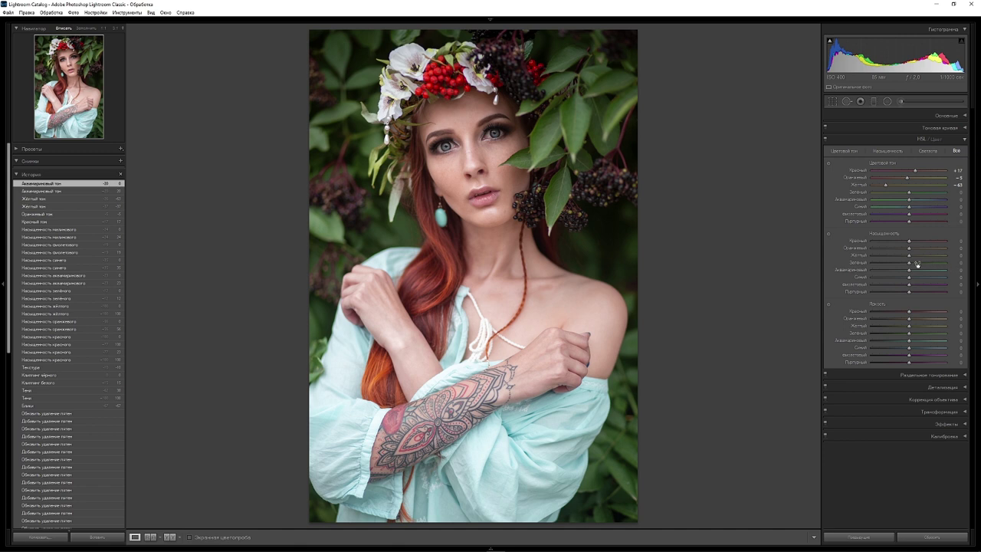
Step: Drag Green saturation to -100, Aqua to -58 and Blue to -100
left_click_drag(909, 263, 762, 266)
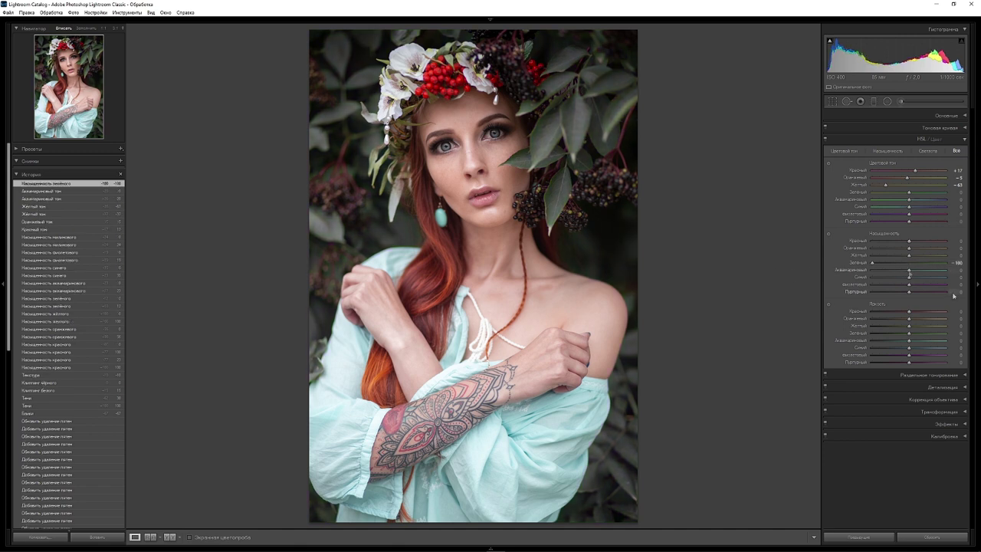
left_click_drag(909, 273, 887, 274)
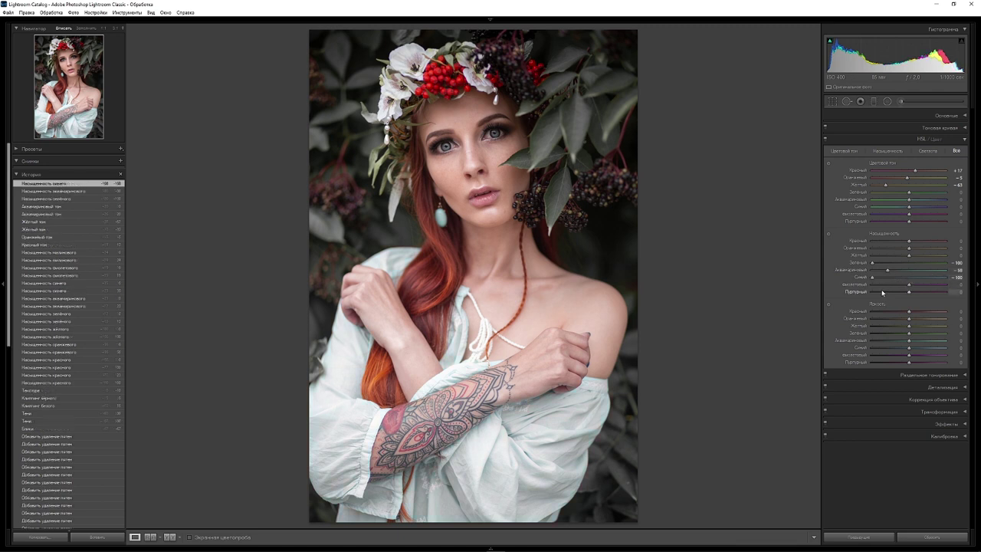
left_click_drag(910, 278, 872, 278)
Step: Nudge Orange luminance to about -5 and reset Yellow luminance to 0
left_click_drag(909, 322, 906, 323)
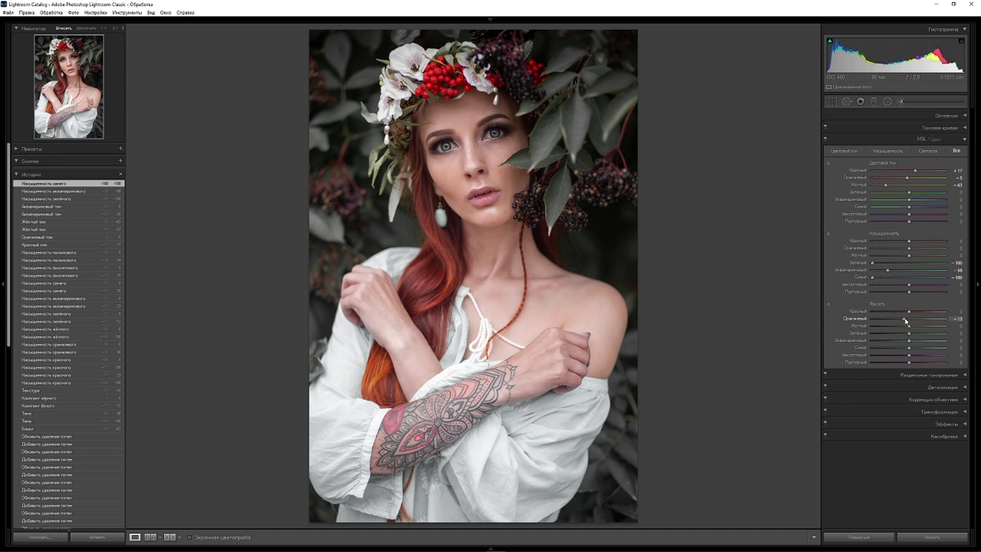
left_click_drag(905, 321, 912, 318)
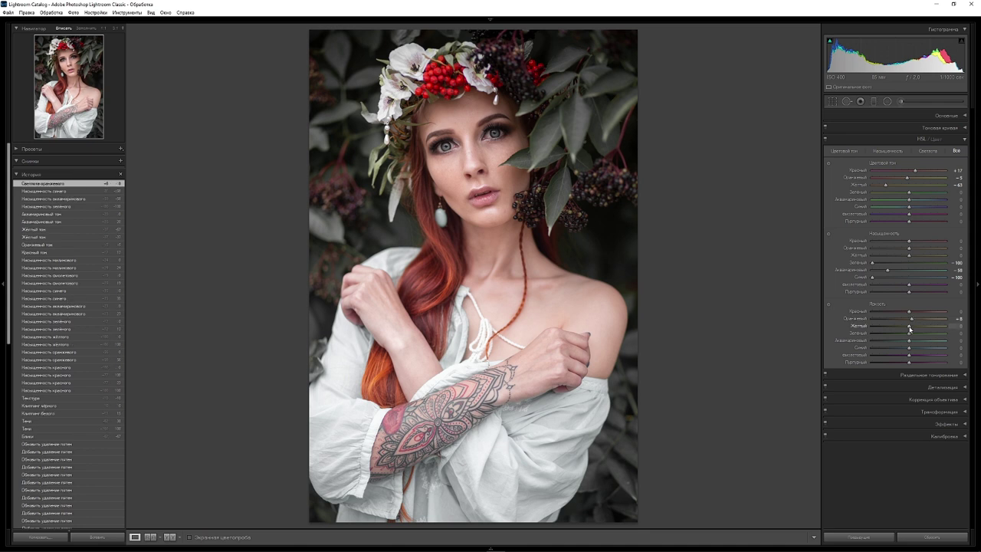
left_click_drag(908, 329, 902, 325)
double_click(901, 325)
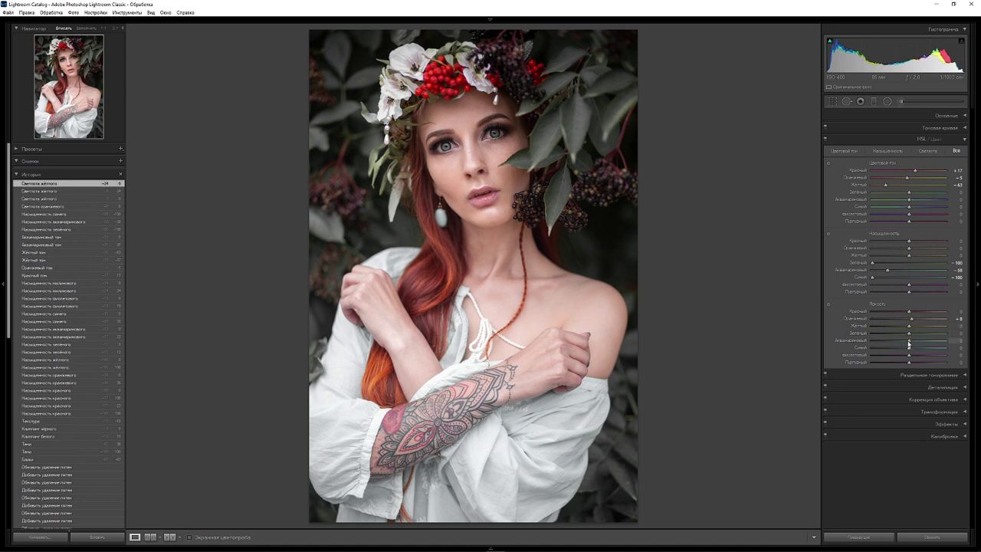
Step: Raise Aqua luminance to about +36 and Blue luminance to about +43
left_click_drag(908, 342, 922, 342)
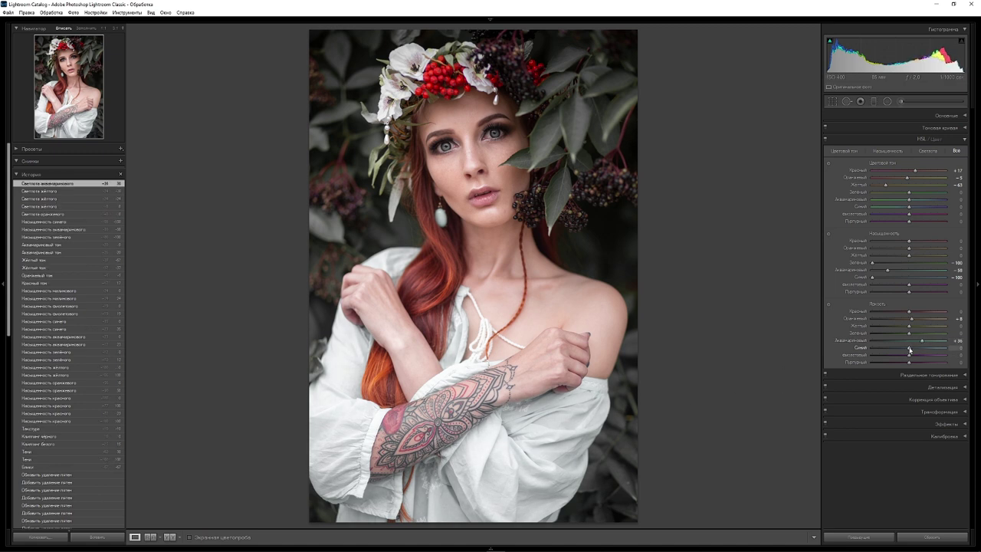
left_click_drag(909, 348, 935, 349)
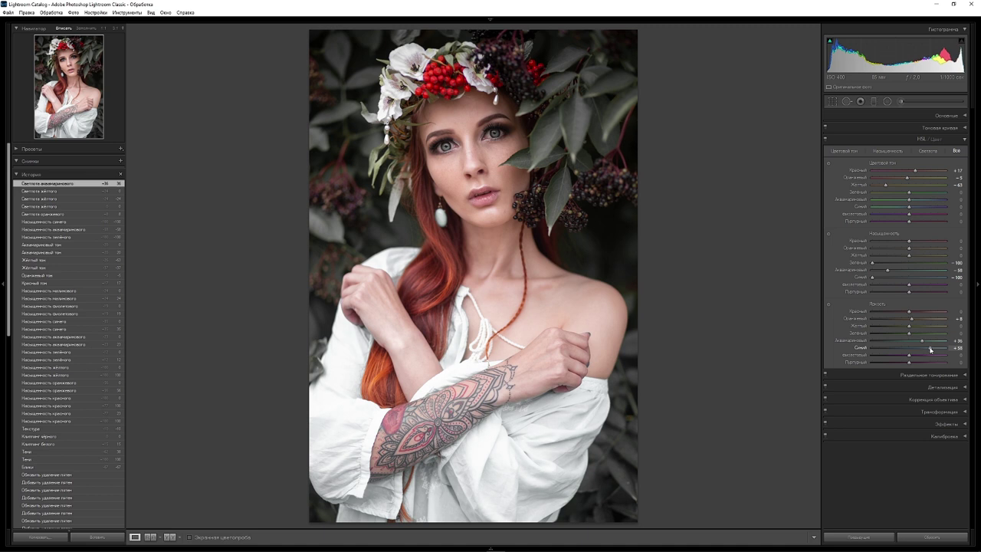
left_click_drag(936, 348, 929, 348)
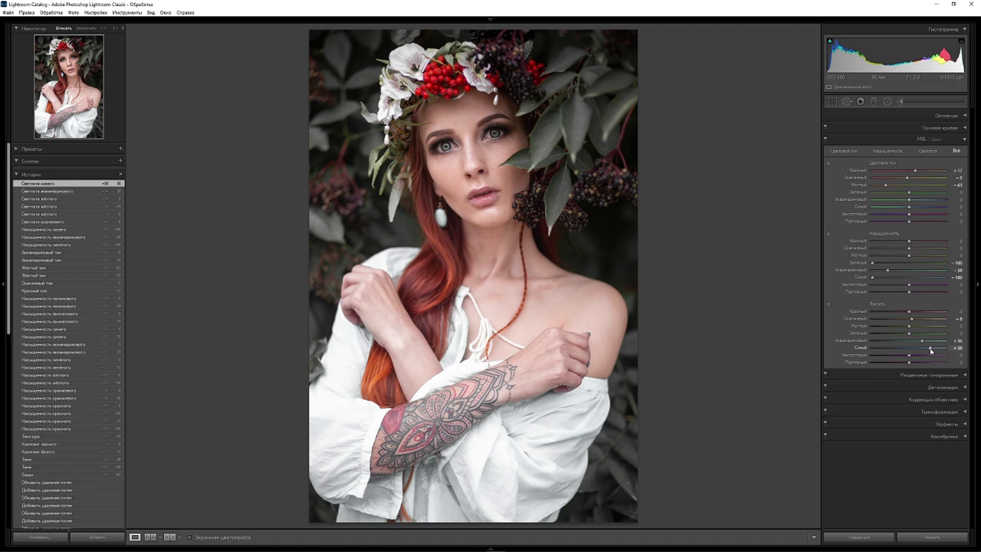
left_click_drag(929, 350, 925, 351)
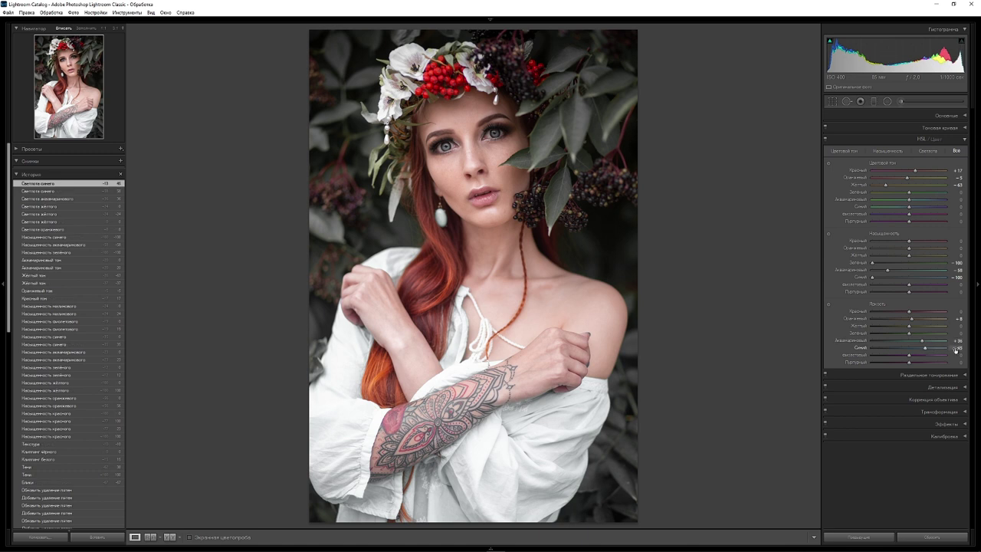
Step: Expand Tone Curve, lift the black point and add a slightly lowered lower-midtone point
left_click(964, 128)
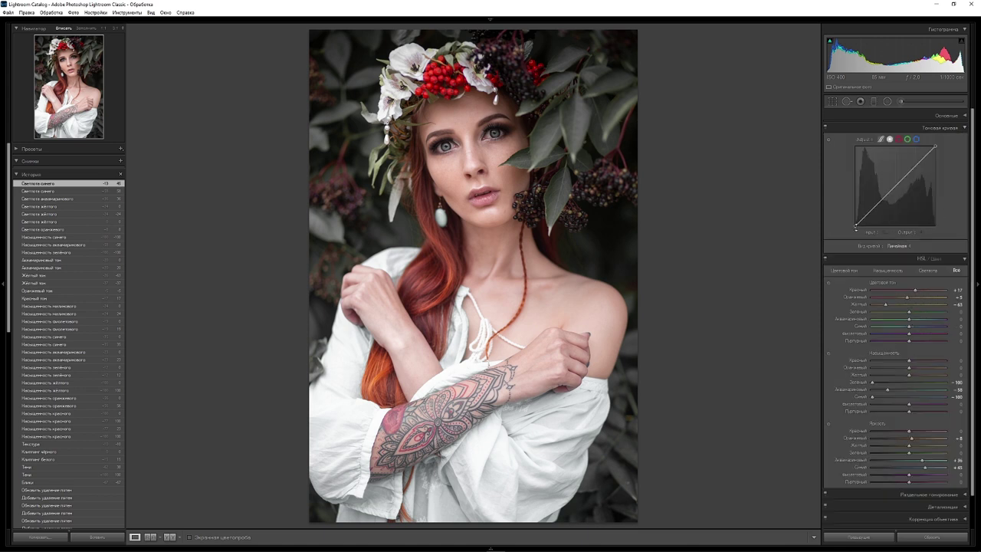
left_click_drag(855, 226, 878, 219)
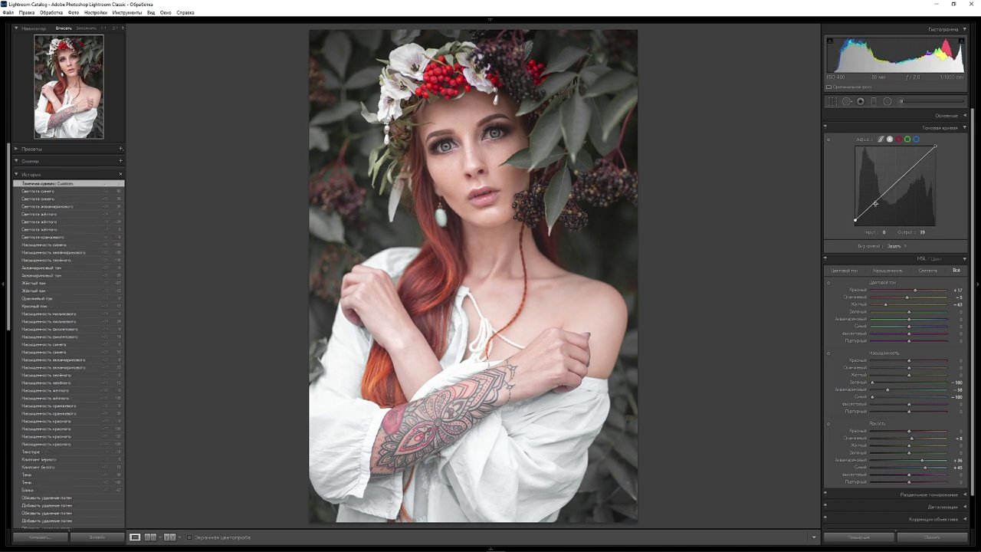
left_click(874, 203)
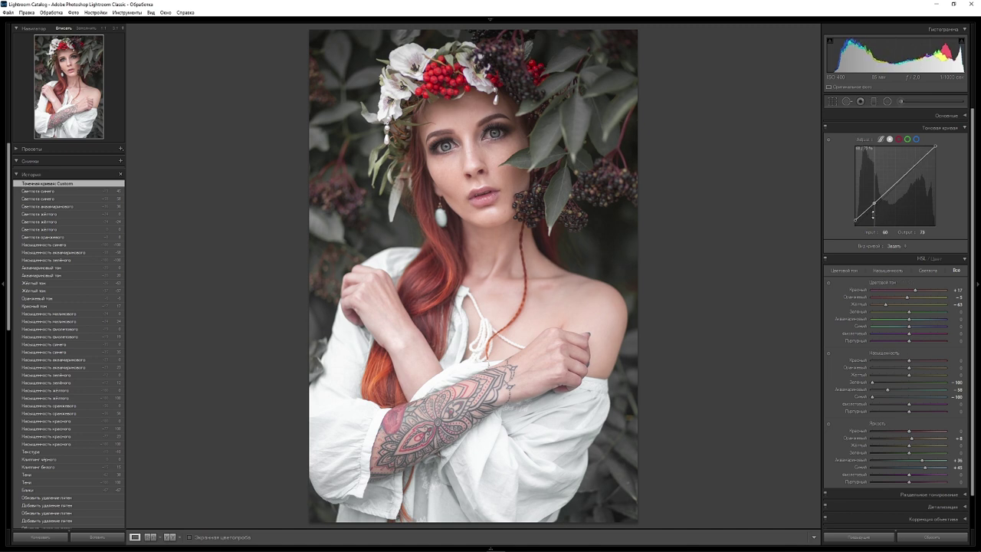
left_click_drag(872, 218, 873, 222)
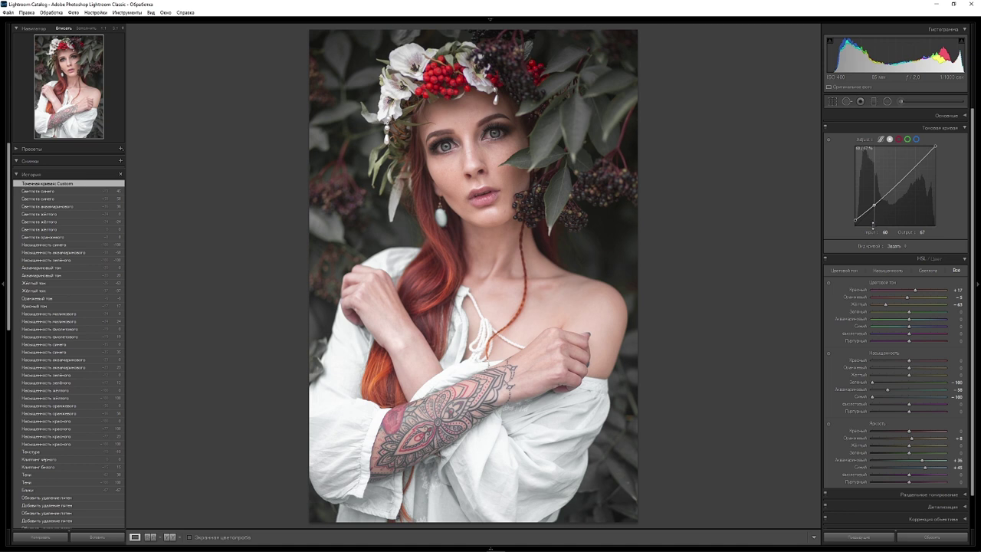
Step: Add upper and shadow curve points and pull the white point down to output 244
left_click(896, 184)
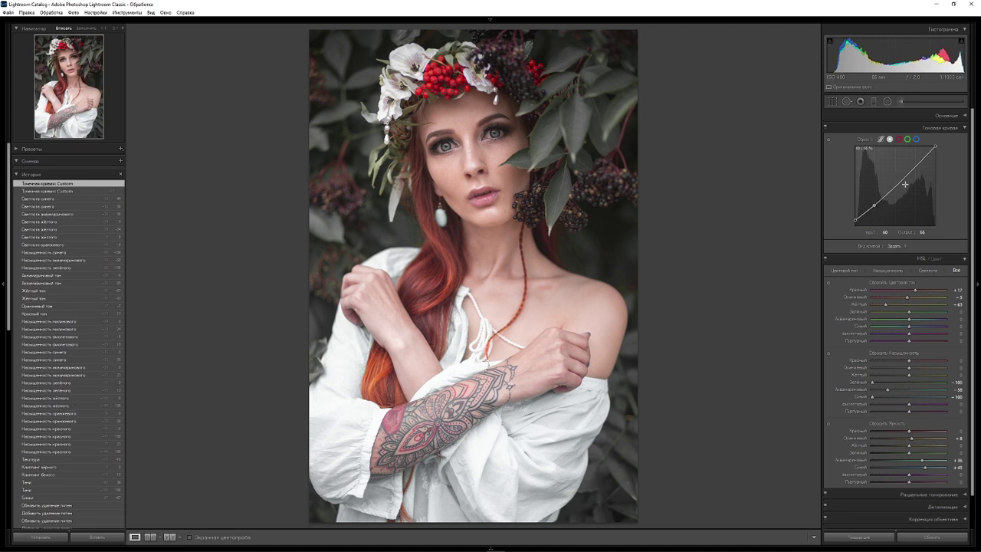
left_click_drag(875, 211, 875, 219)
left_click(864, 217)
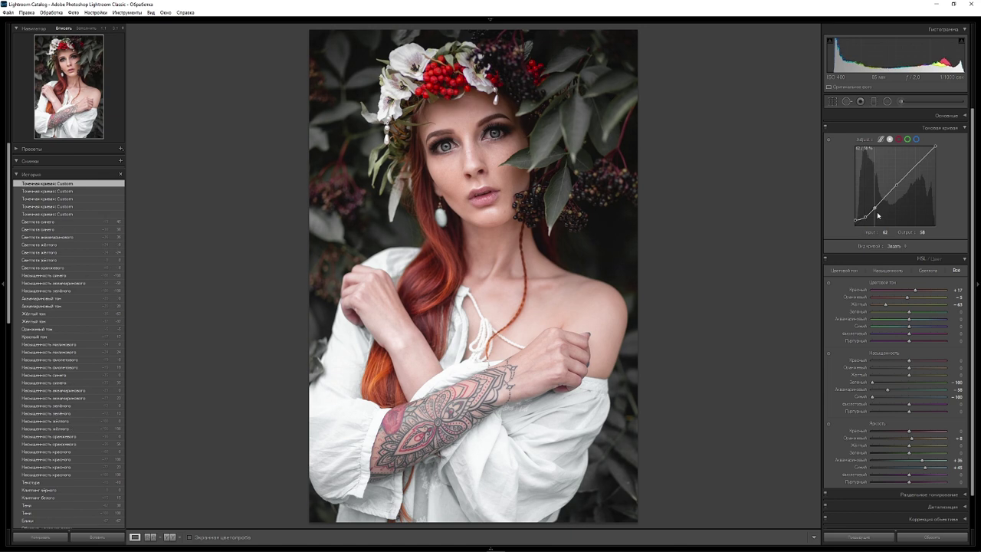
left_click_drag(935, 146, 952, 171)
key("alt")
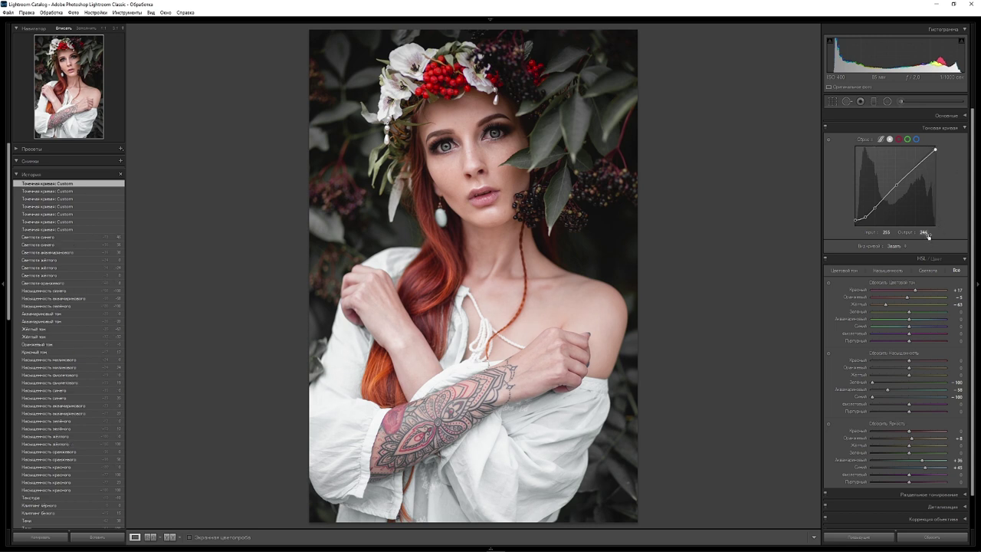
left_click(898, 140)
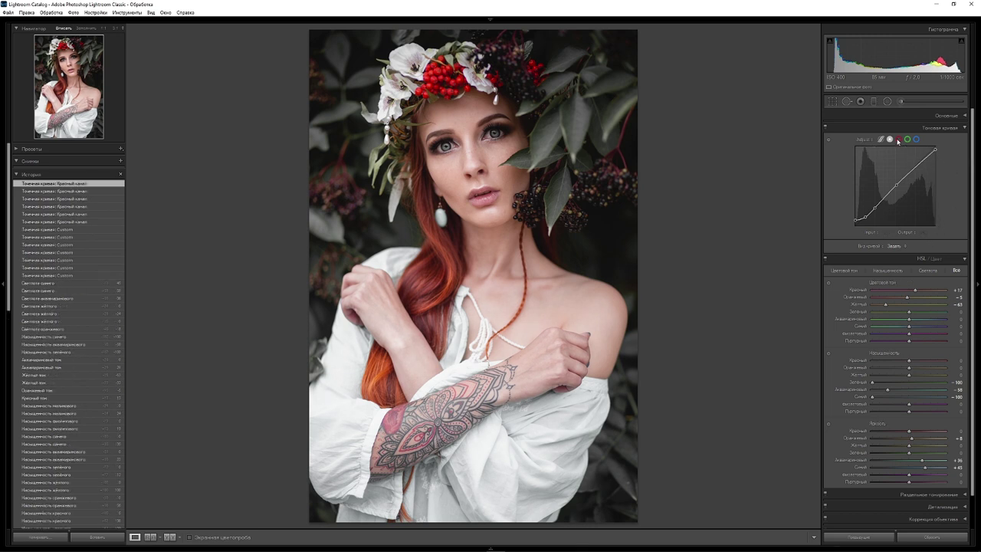
Step: Try and remove a trial point on the red curve, then check the green and blue channels
left_click(898, 140)
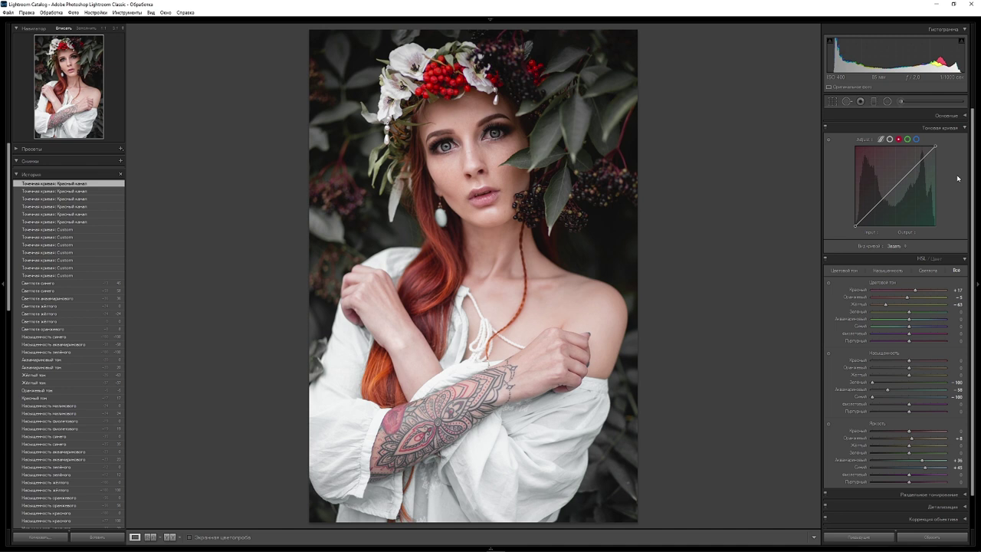
left_click(896, 186)
mouse_move(895, 186)
left_mouse_down()
mouse_move(887, 173)
mouse_move(902, 199)
left_mouse_up()
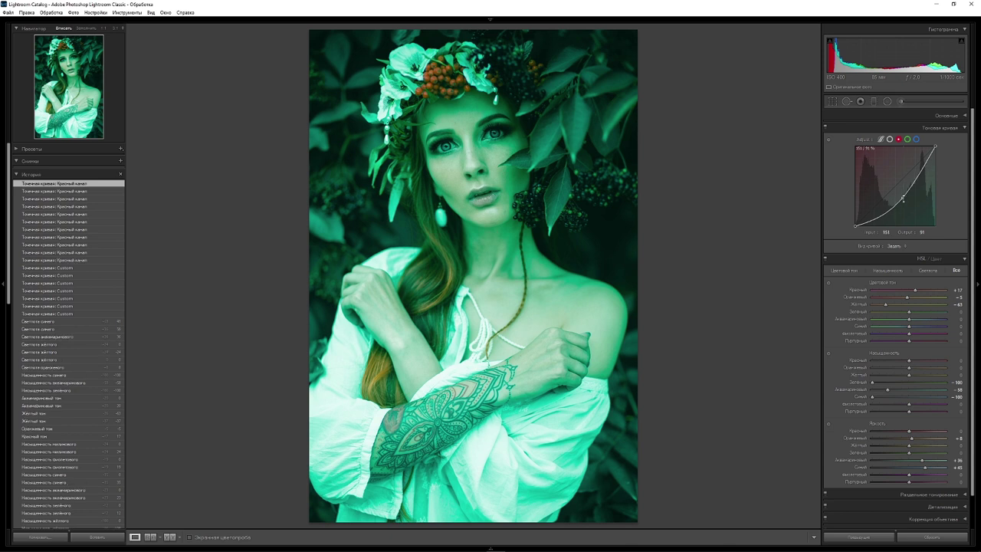
double_click(903, 198)
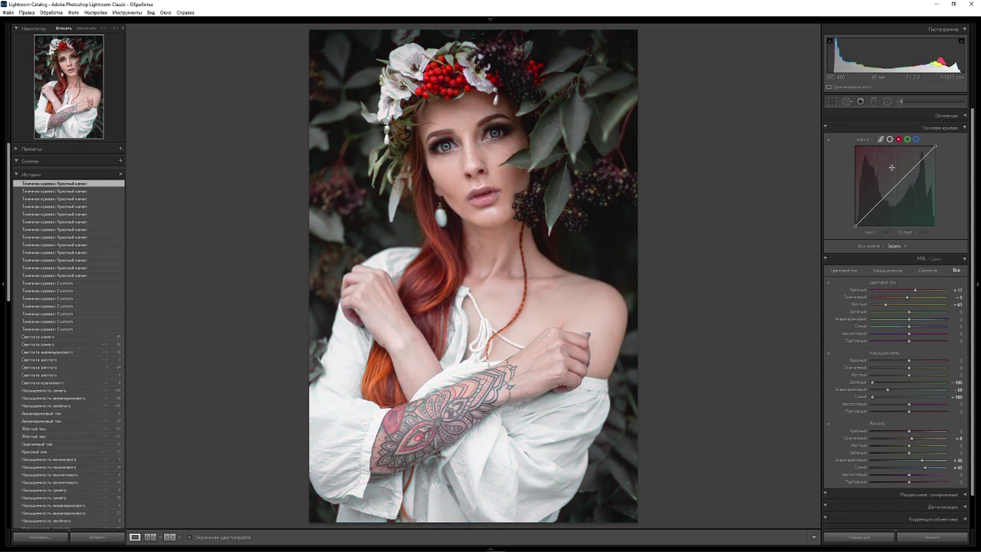
left_click(908, 139)
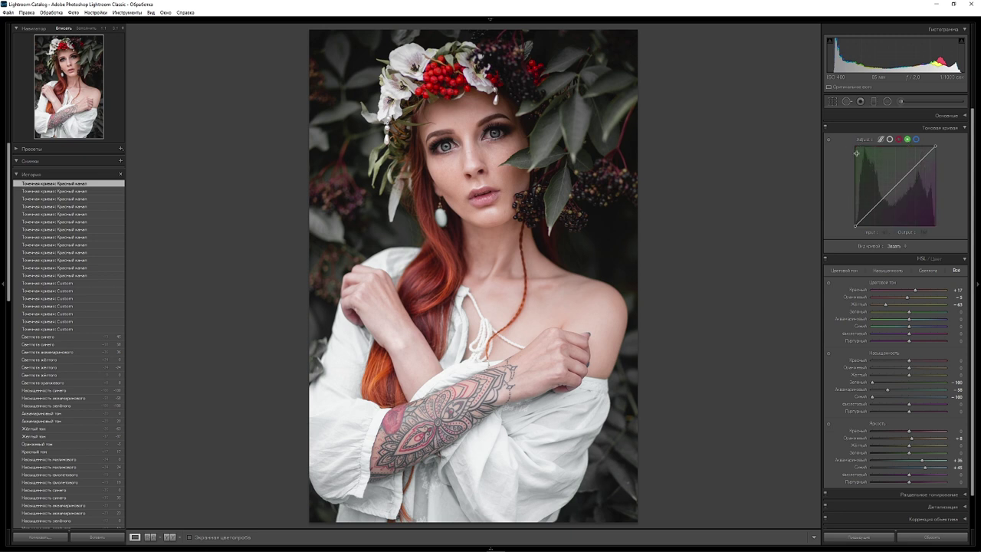
left_click(916, 139)
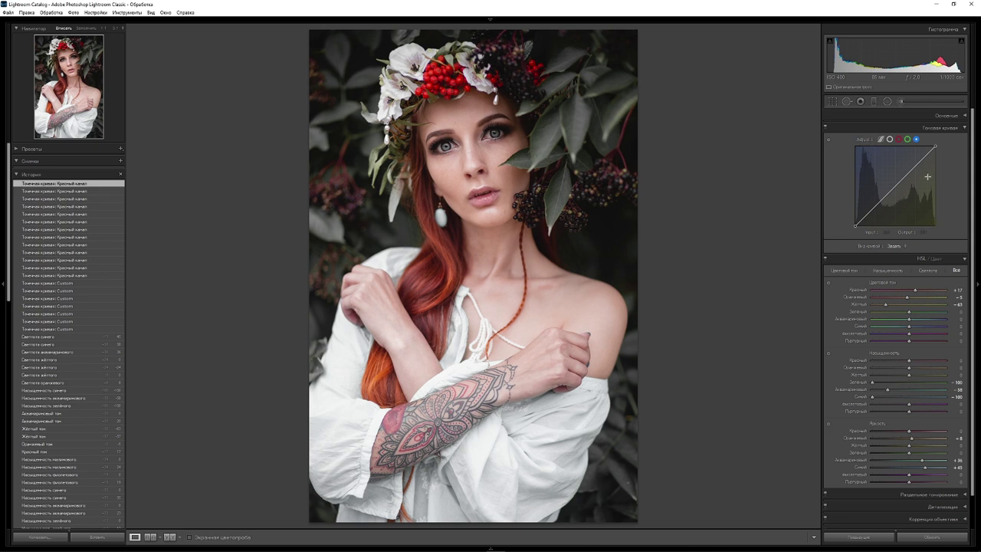
left_click(898, 139)
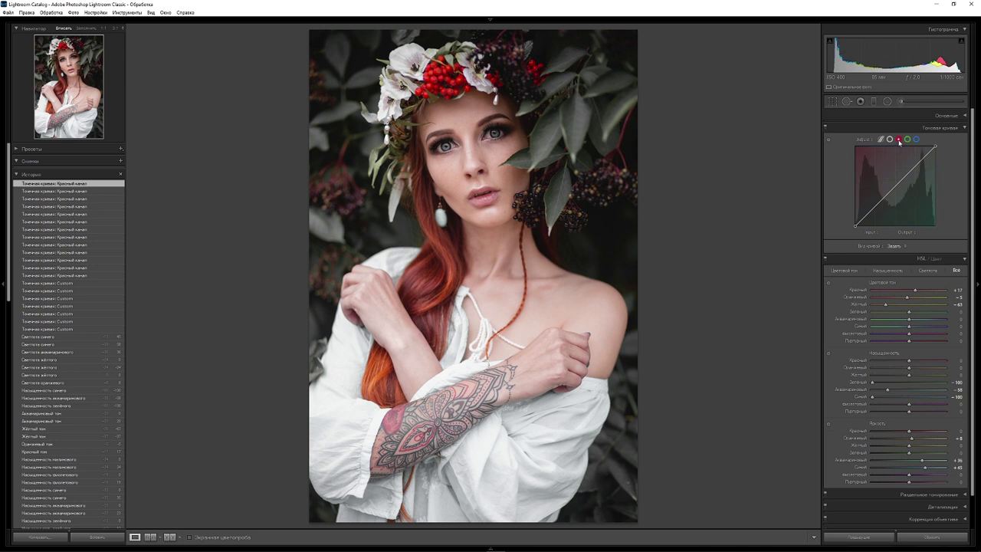
Step: Anchor the red curve with three points and pull its deep shadows down
key("alt")
left_click(895, 186)
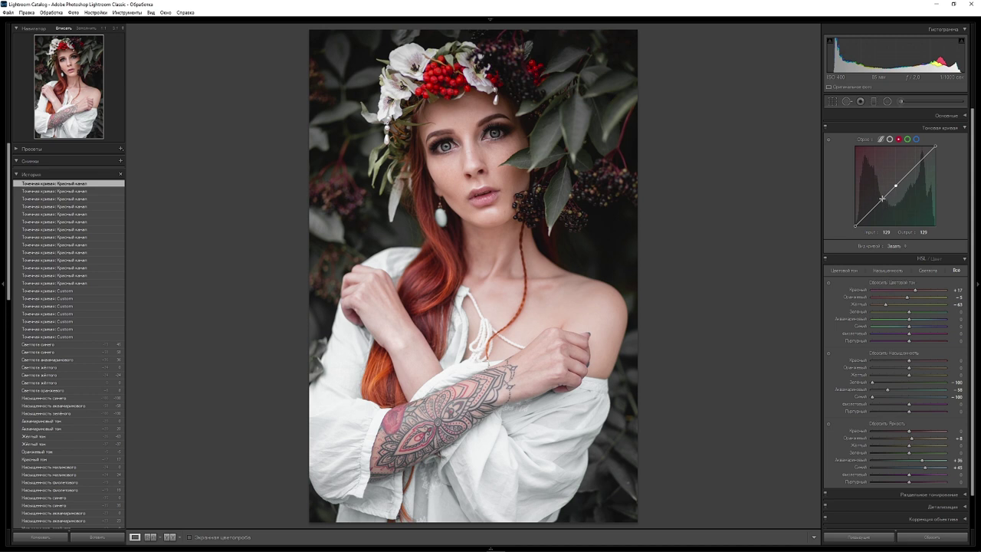
left_click(884, 197)
left_click(907, 174)
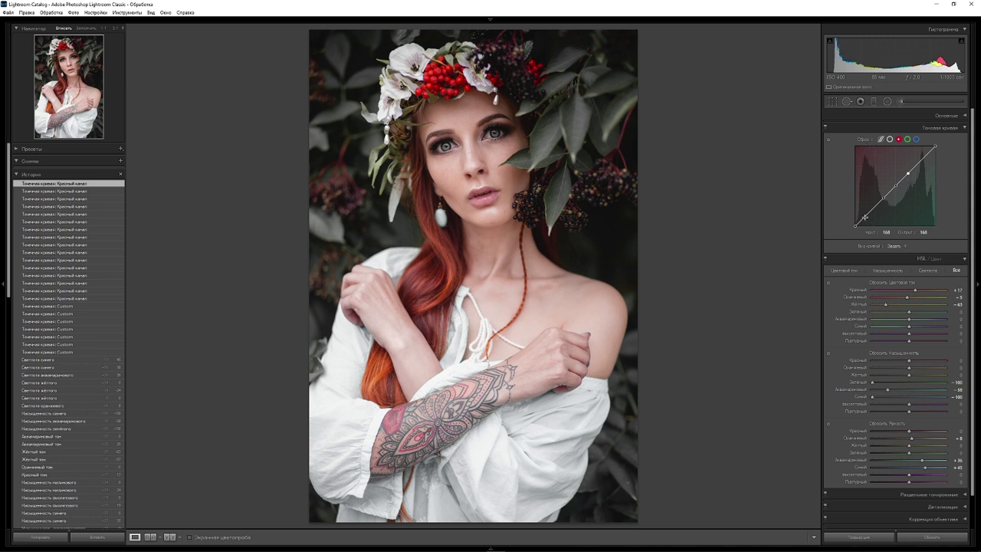
left_click_drag(864, 218, 867, 219)
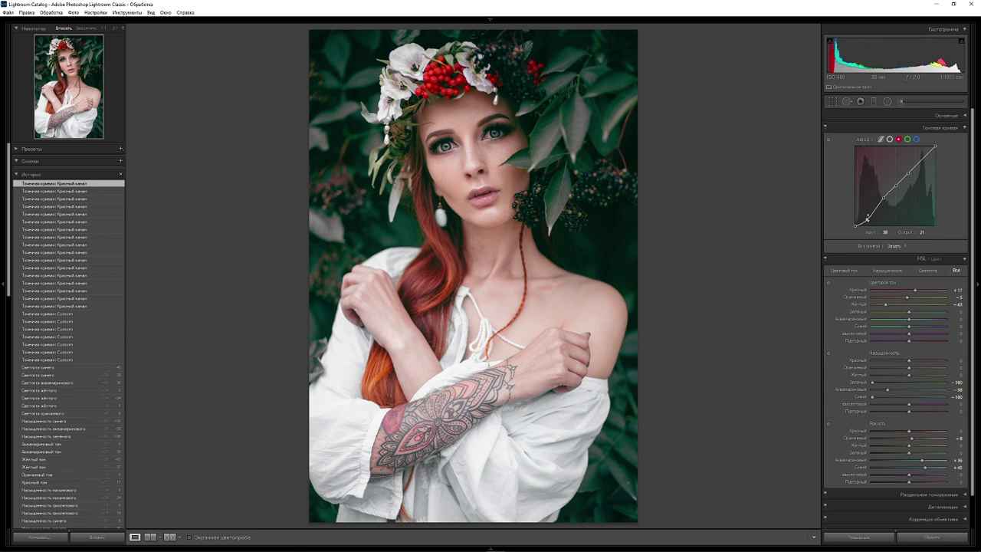
Step: Anchor the green curve with three points and pull its deep shadows down
mouse_move(865, 218)
left_click(908, 139)
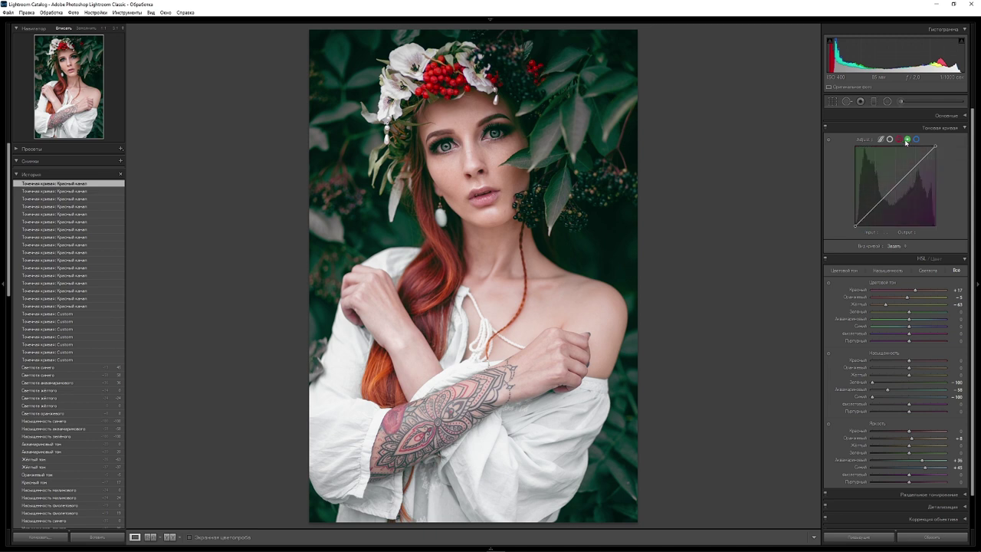
left_click(895, 185)
left_click(882, 198)
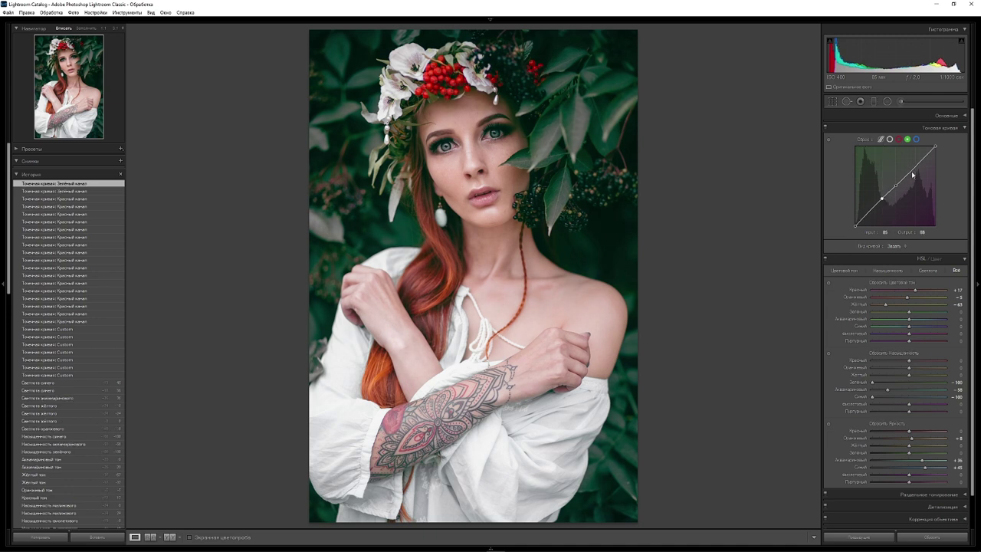
left_click(911, 172)
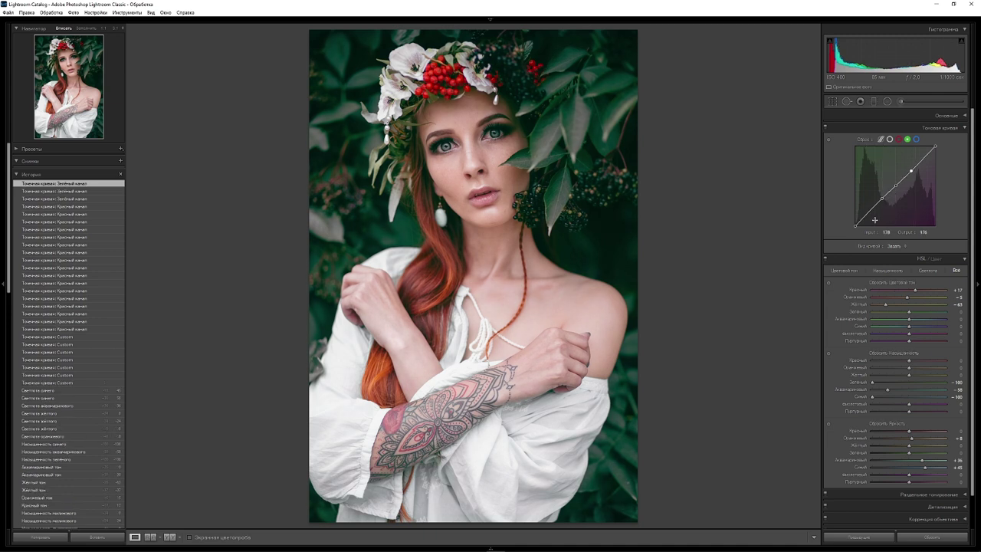
left_click_drag(863, 218, 870, 241)
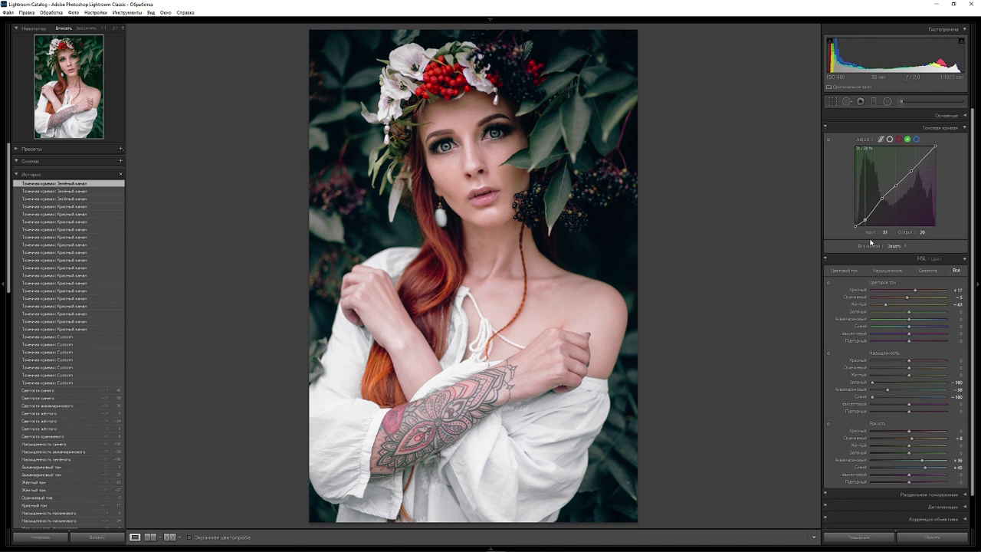
left_click_drag(870, 242, 869, 241)
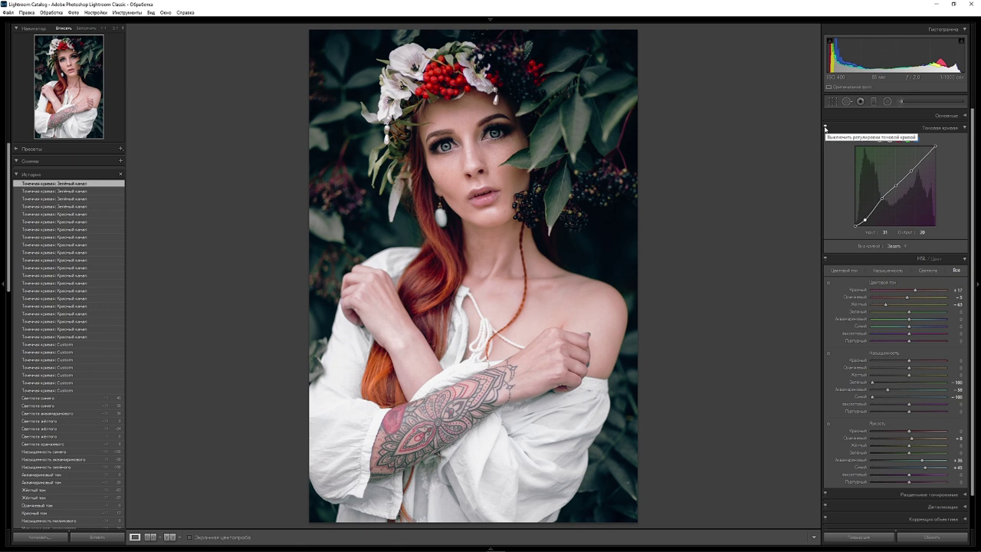
Step: Compare the curve on and off, then anchor three blue-curve points, lowering its shadows
left_click(825, 129)
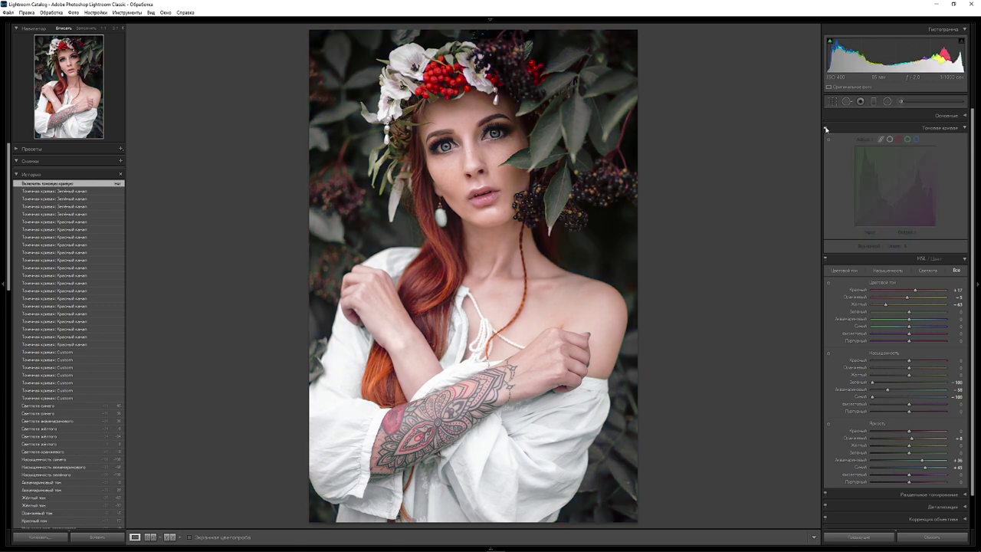
left_click(825, 129)
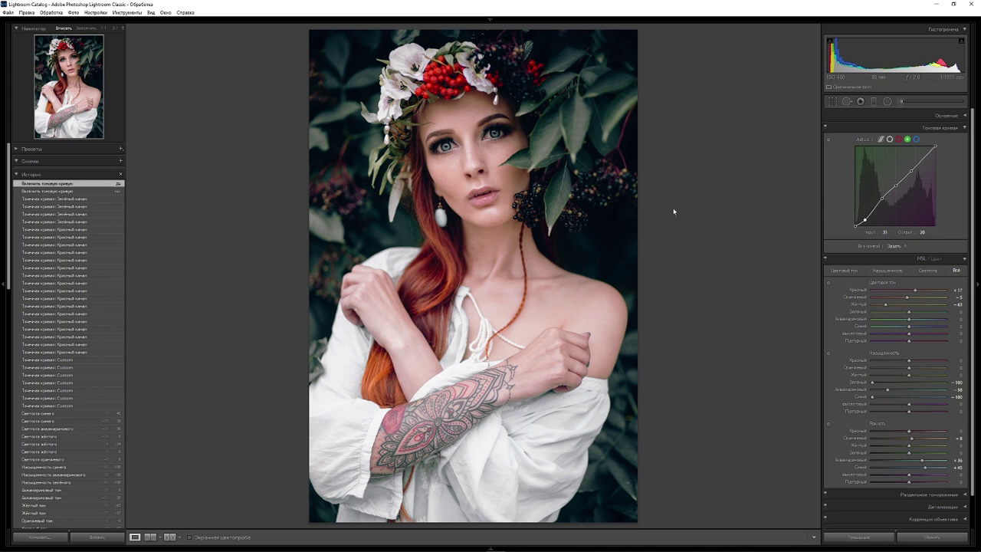
left_click(915, 139)
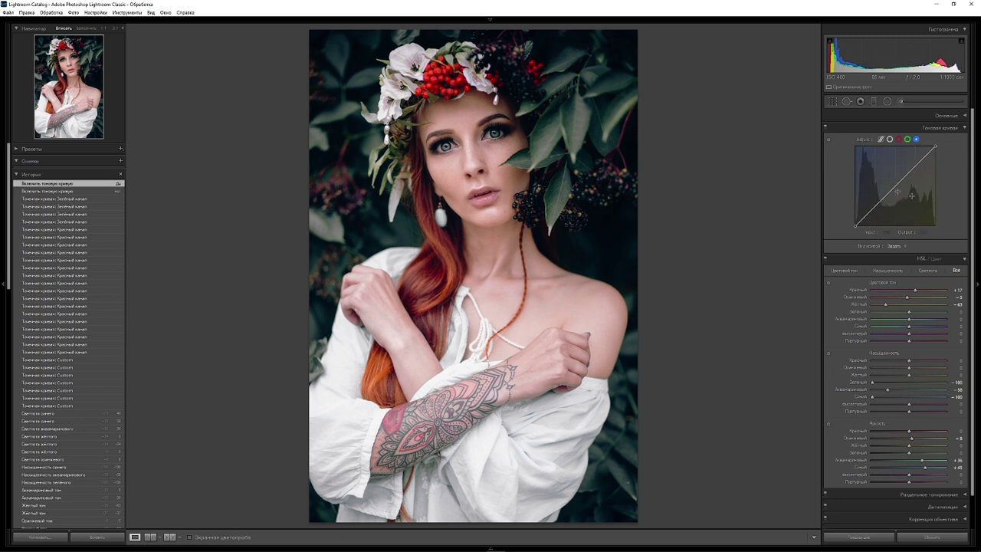
left_click(895, 186)
left_click(910, 170)
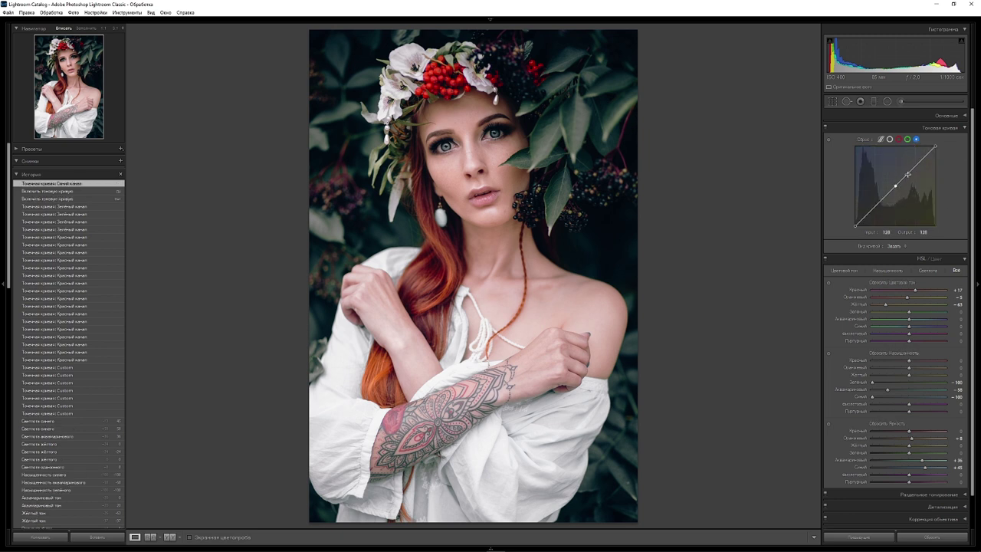
left_click(881, 200)
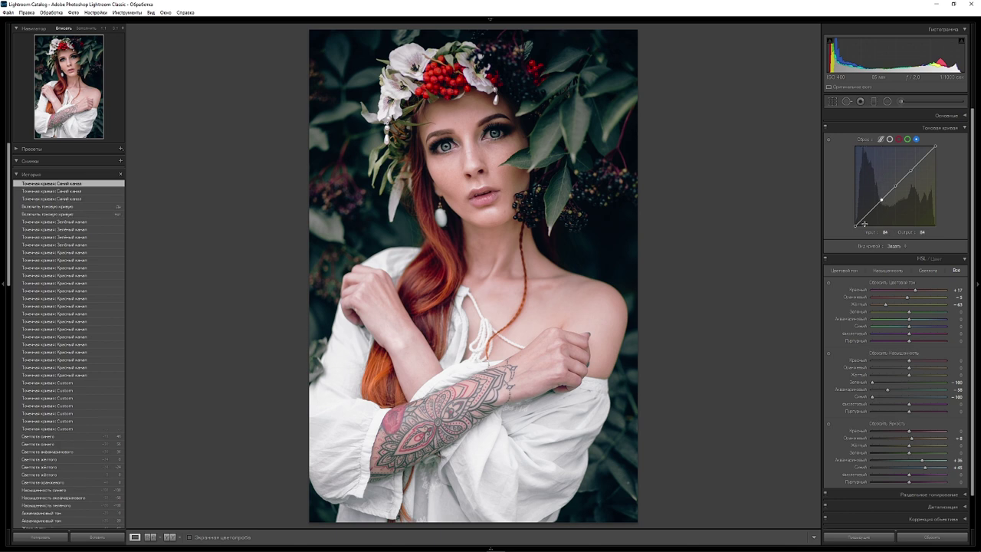
left_click_drag(863, 220, 866, 222)
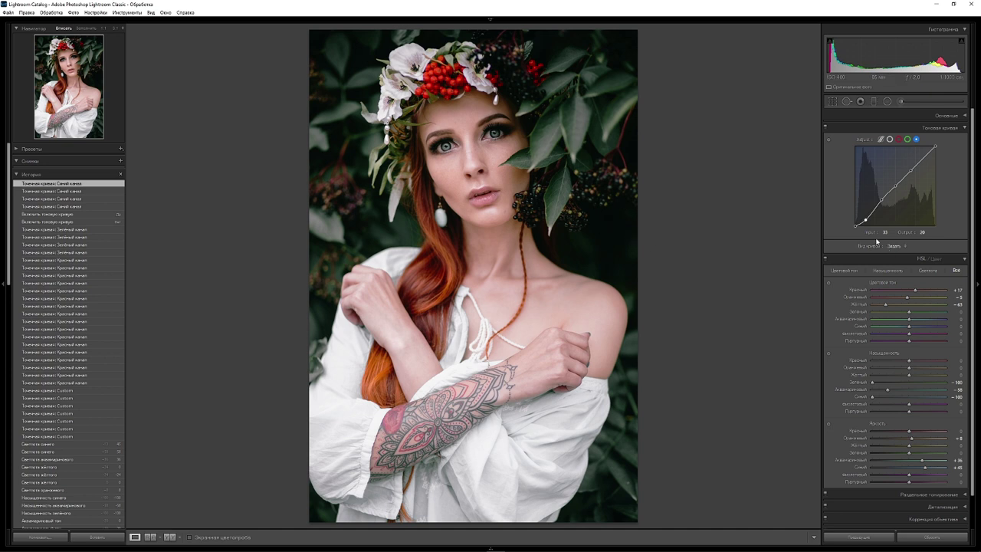
Step: Refine the blue curve's low and middle points, then pull the red curve's lower point down
key("alt")
left_click_drag(865, 220, 863, 218)
key("Down")
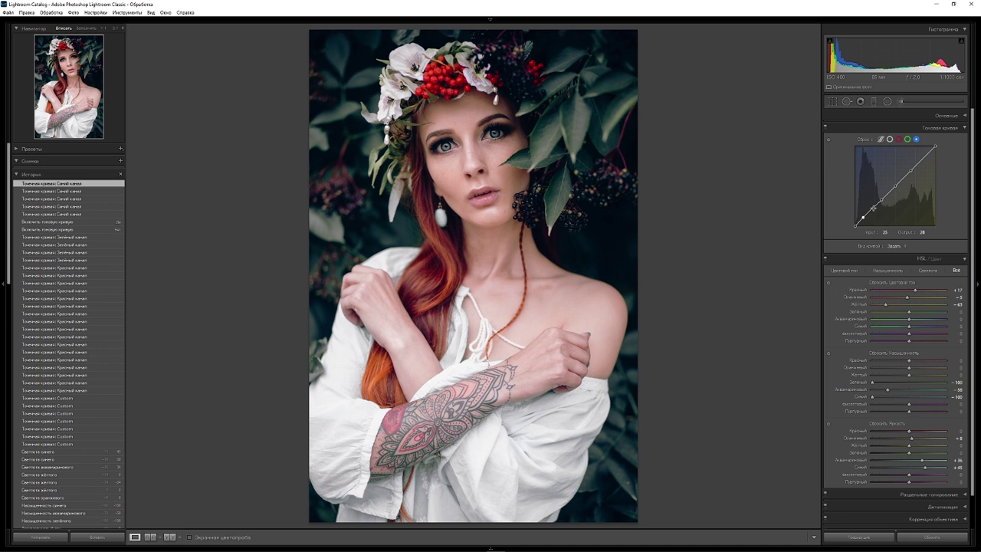
left_click_drag(874, 220, 876, 218)
key("alt")
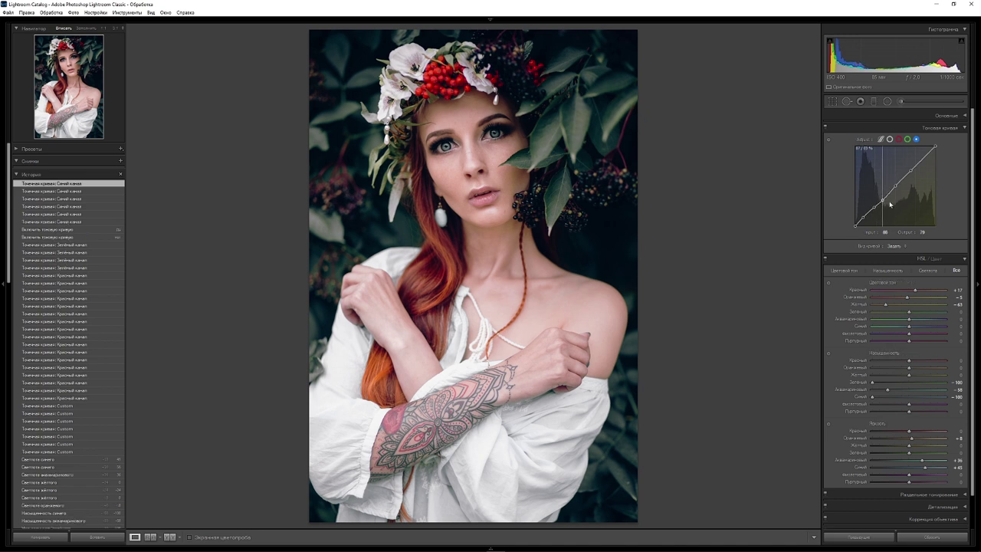
mouse_move(884, 201)
left_mouse_down()
mouse_move(886, 194)
mouse_move(874, 209)
left_mouse_up()
left_click(898, 138)
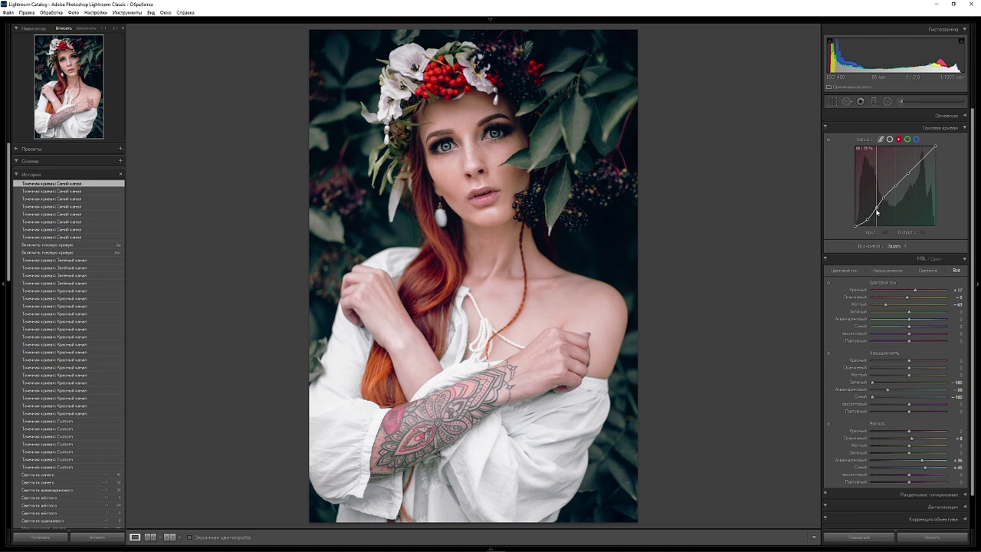
mouse_move(870, 206)
left_mouse_down()
mouse_move(883, 220)
mouse_move(875, 208)
mouse_move(870, 222)
left_mouse_up()
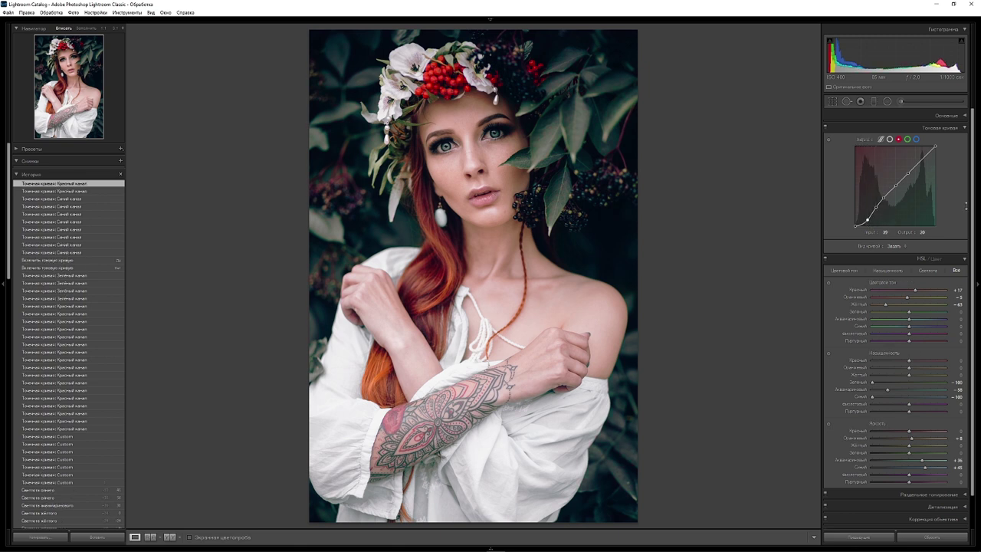
Step: Set Contrast to -24 in the Basic panel
left_click(963, 128)
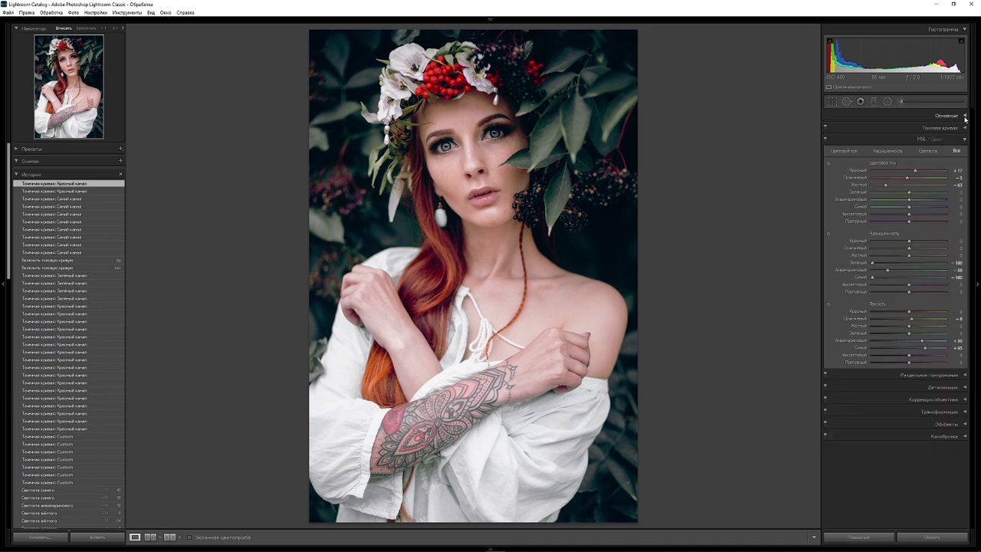
left_click(965, 116)
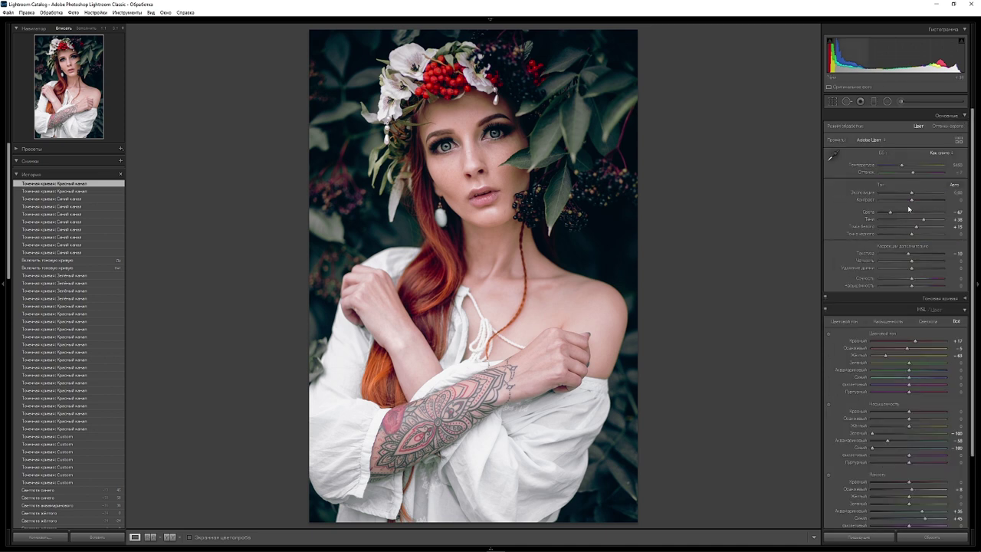
left_click_drag(911, 201, 904, 202)
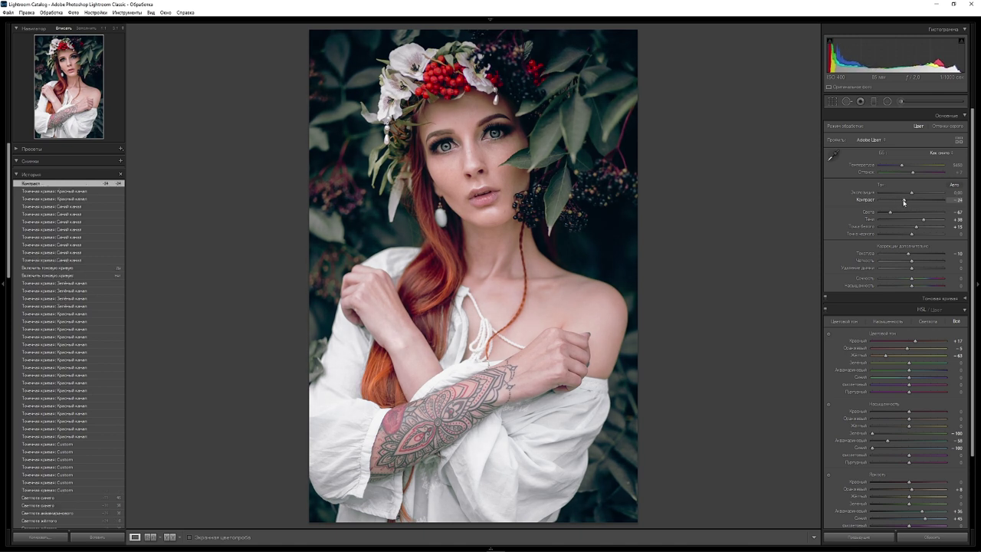
scroll(896, 230, "down", 3)
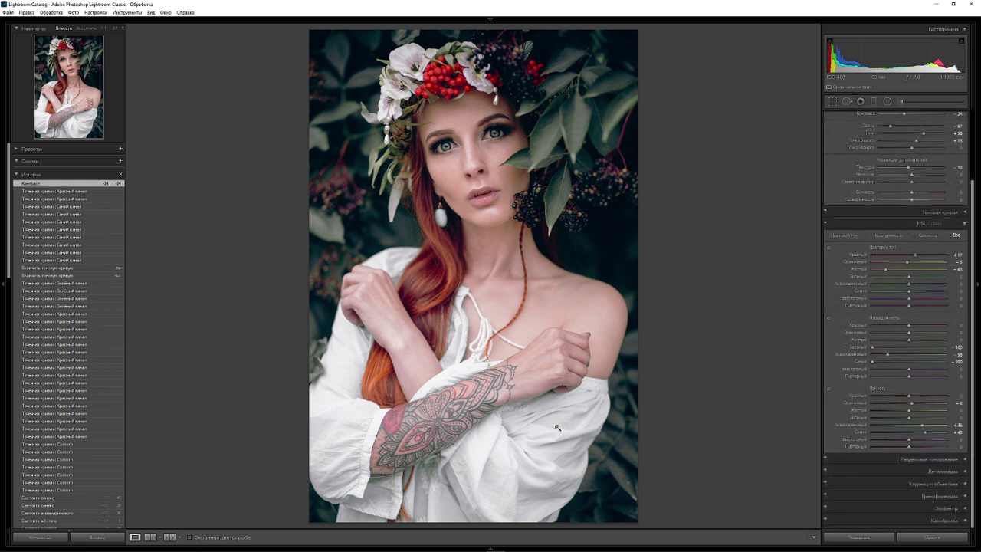
Step: Add a tilted graduated filter over the lower portrait with exposure about -0.89
left_click(872, 101)
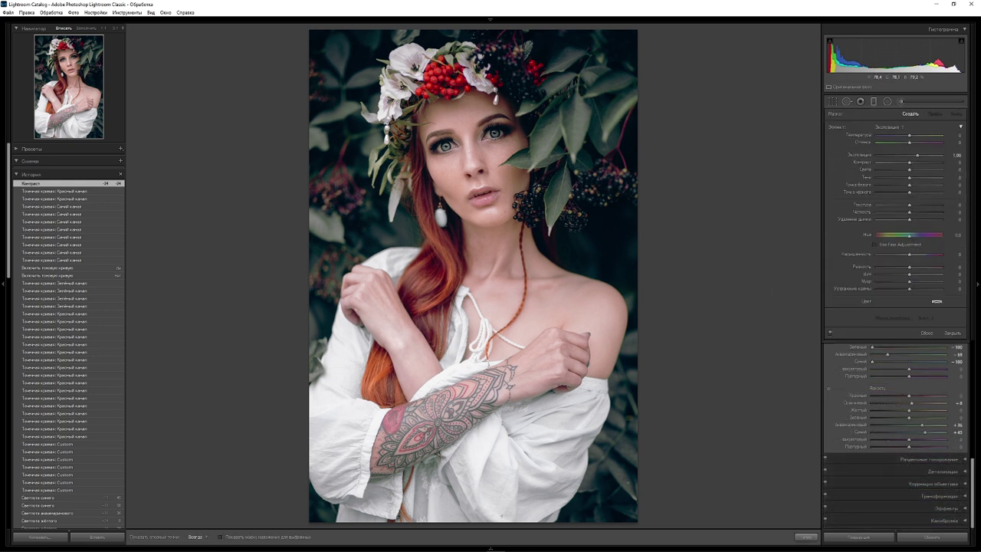
left_click_drag(492, 521, 494, 308)
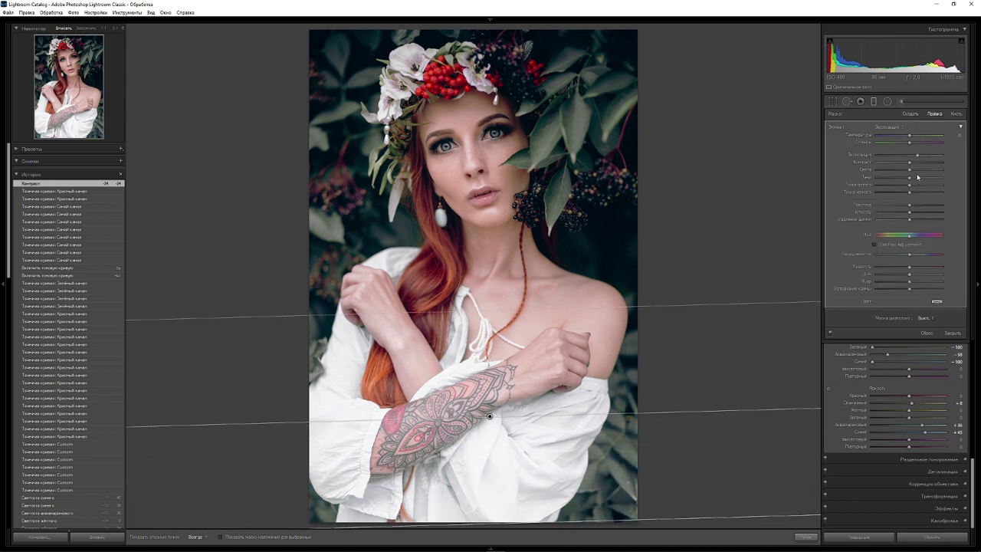
left_click_drag(917, 156, 904, 159)
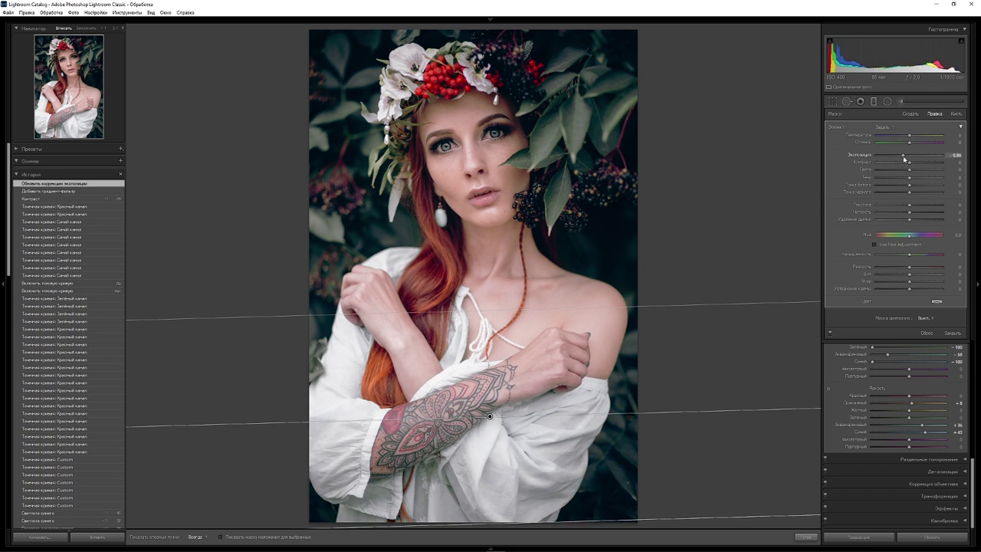
left_click_drag(722, 410, 630, 387)
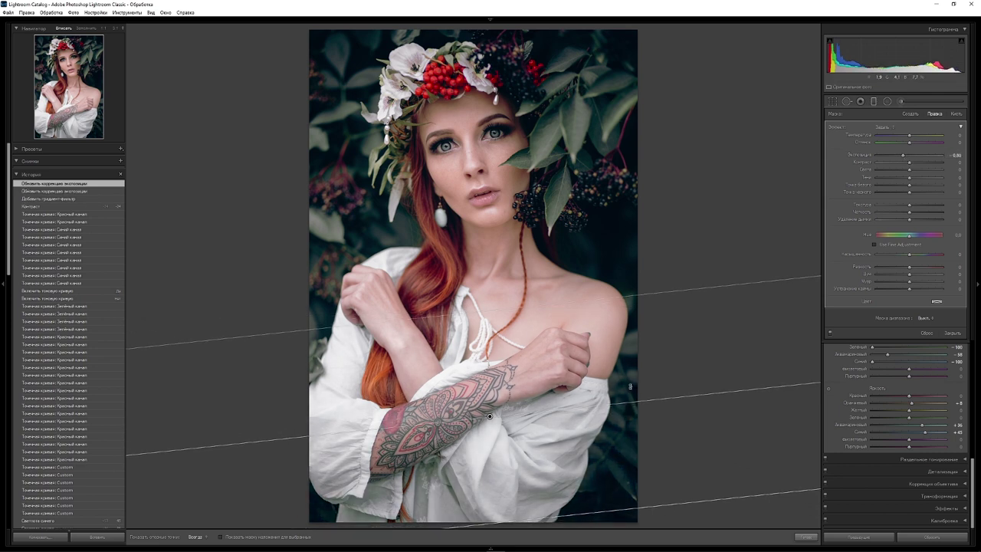
left_click_drag(490, 416, 492, 400)
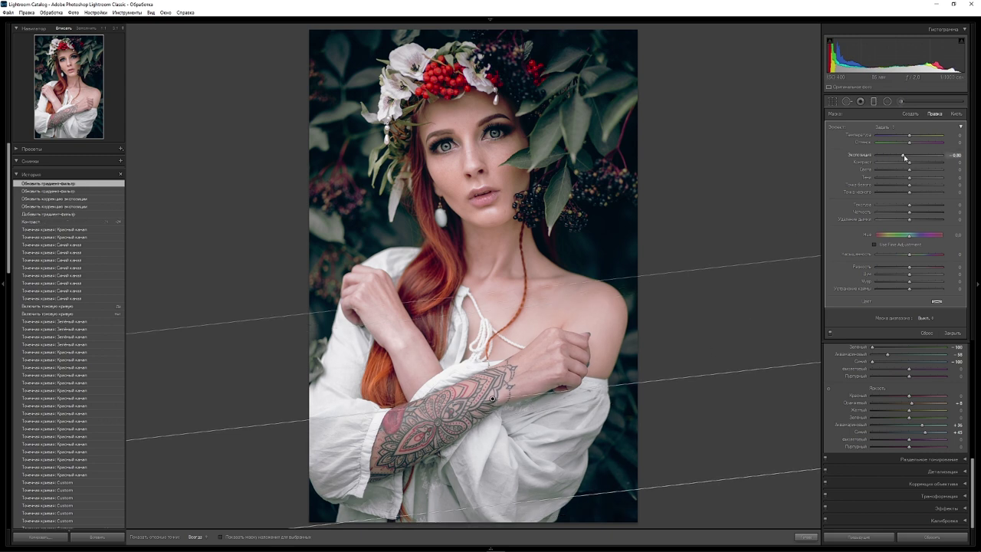
left_click_drag(903, 157, 902, 157)
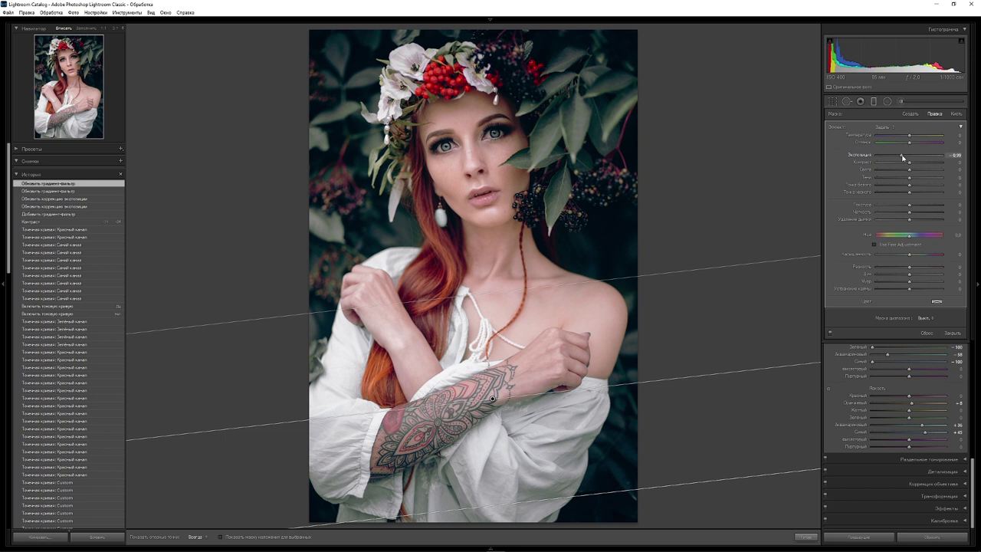
left_click_drag(902, 157, 902, 157)
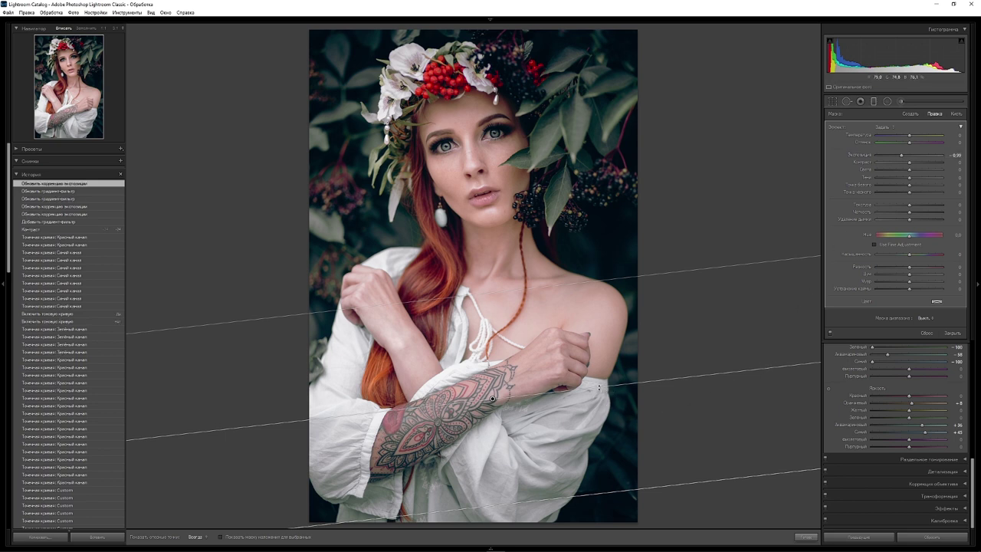
left_click_drag(491, 398, 497, 398)
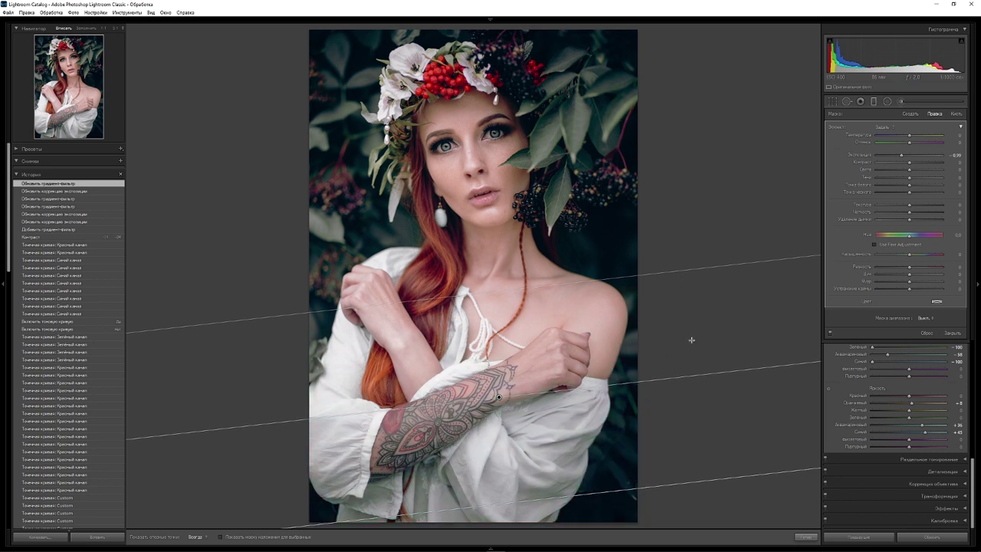
left_click(706, 210)
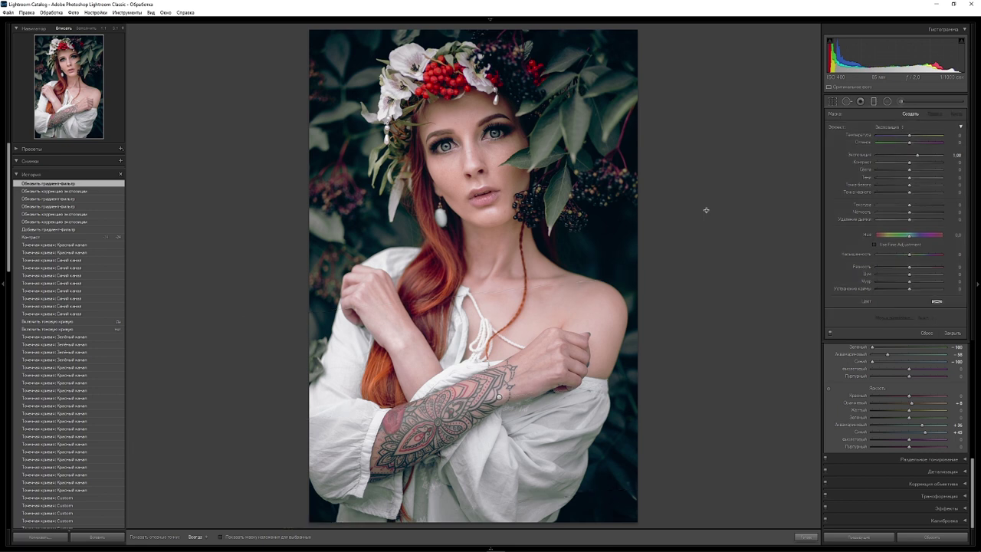
Step: Tint the highlights in Split Toning at hue 24 with saturation 14
key("m")
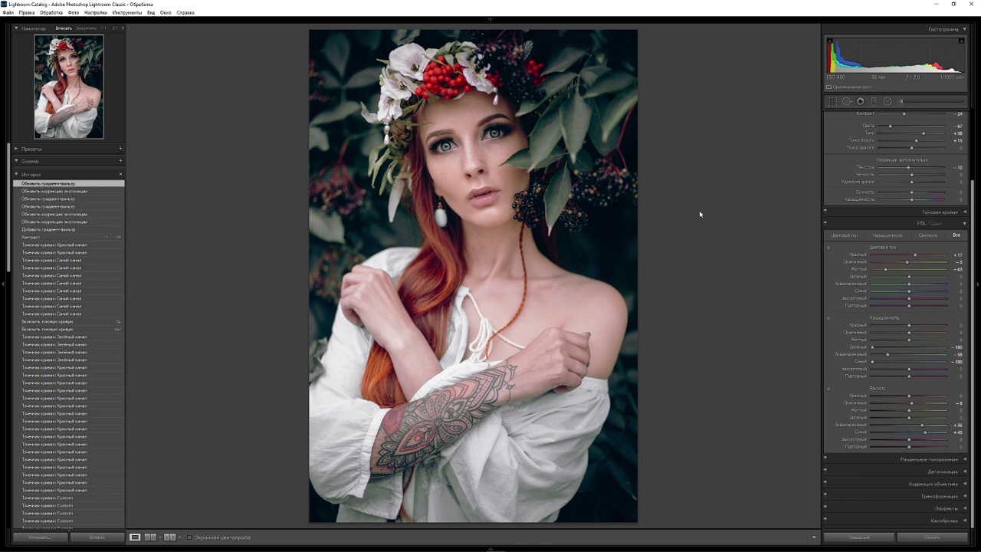
left_click(963, 224)
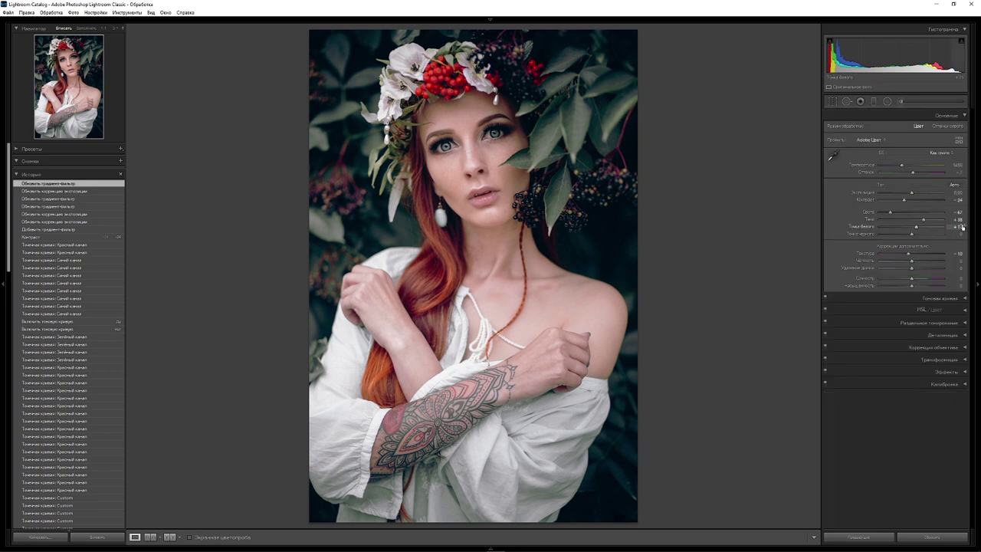
left_click(964, 299)
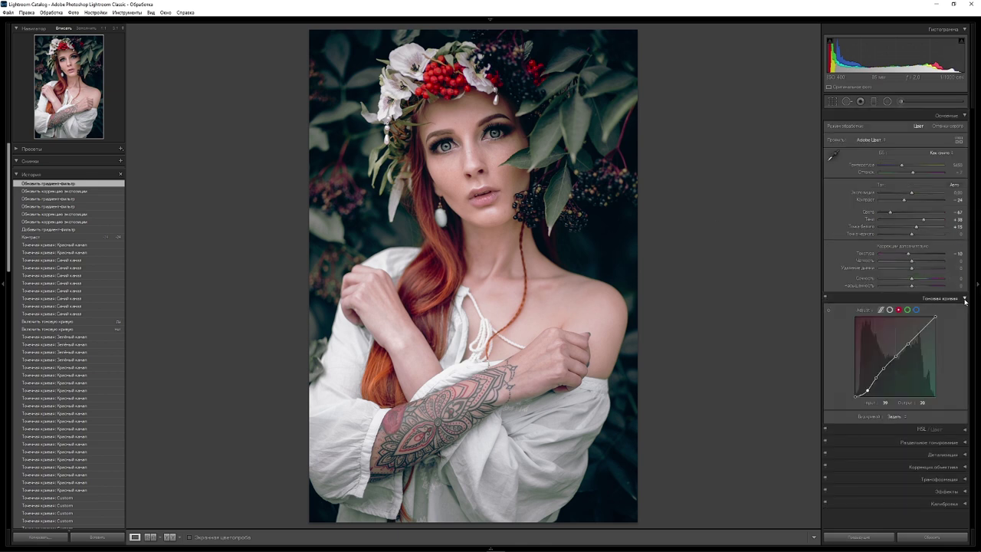
left_click(963, 299)
left_click(942, 323)
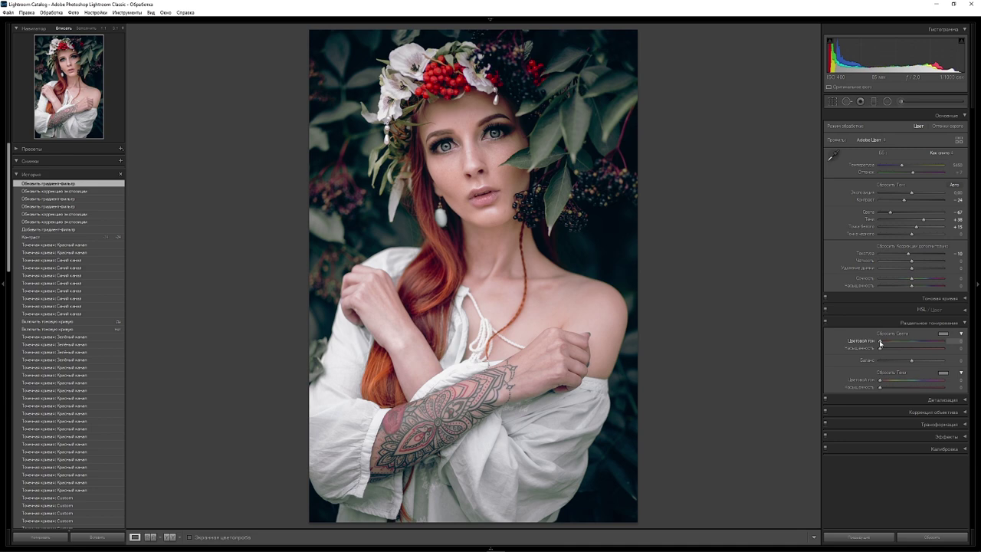
mouse_move(880, 343)
left_mouse_down()
mouse_move(899, 344)
mouse_move(883, 344)
left_mouse_up()
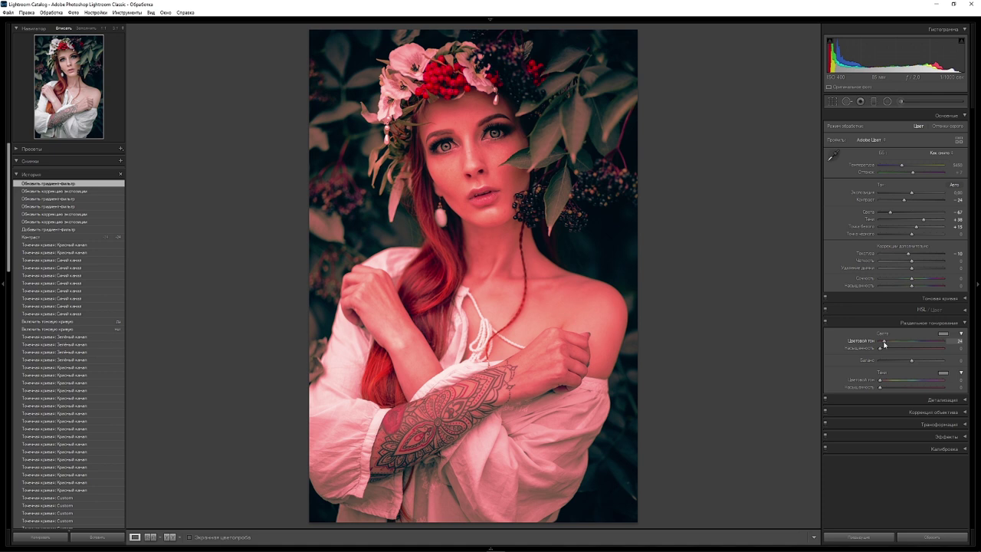
left_click_drag(883, 345, 884, 343)
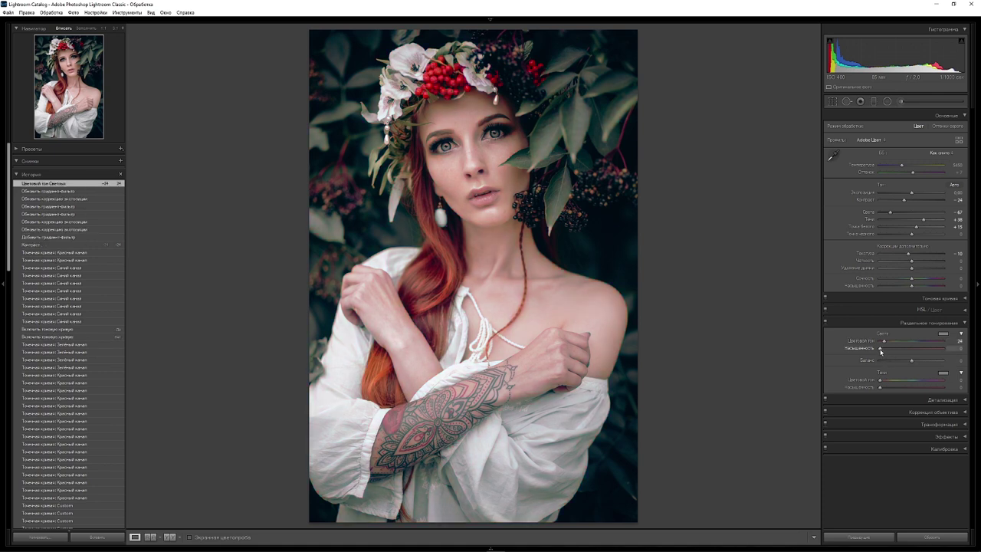
left_click_drag(880, 348, 890, 348)
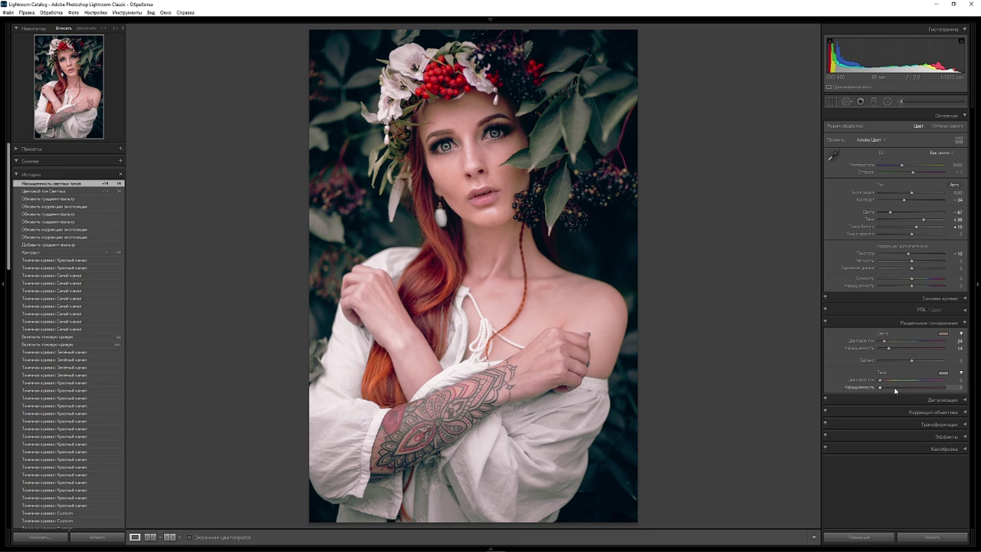
Step: Tint the shadows blue at hue 225 with saturation 8
key("alt")
left_click_drag(880, 383, 897, 380)
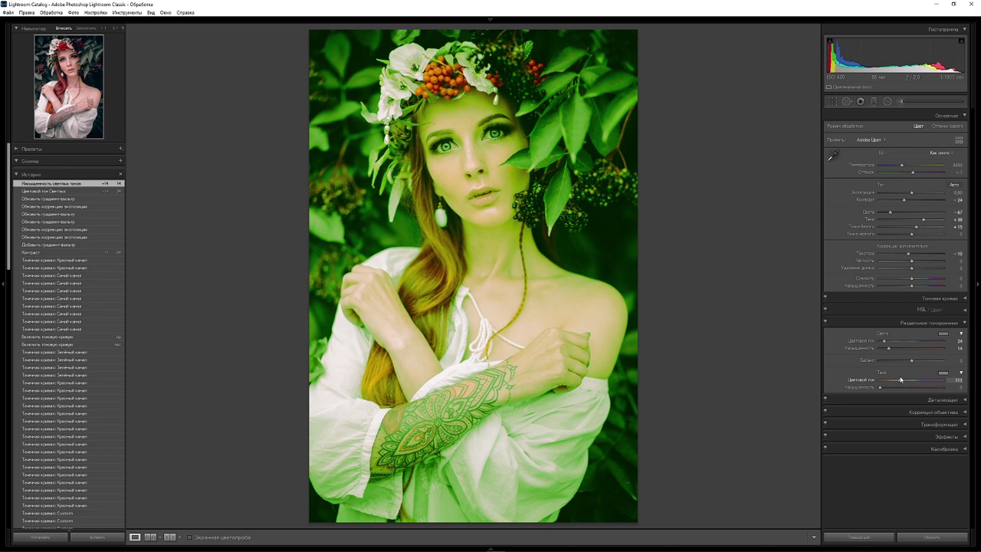
left_click_drag(897, 380, 918, 377)
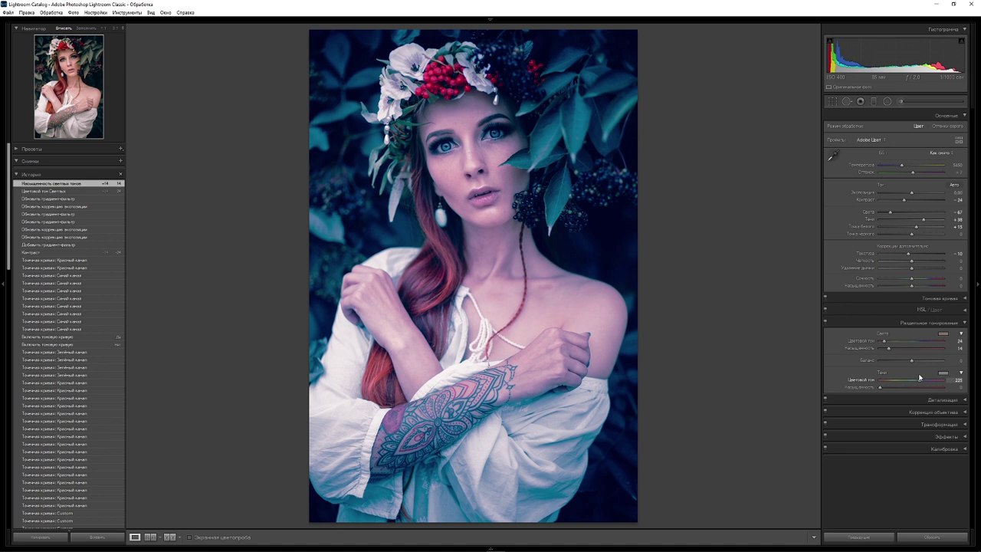
left_click_drag(918, 376, 918, 374)
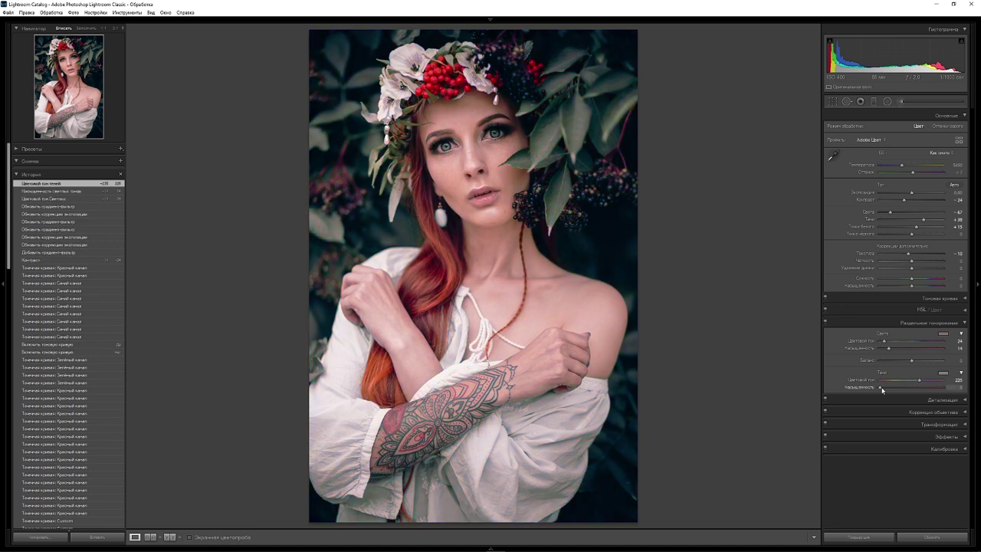
left_click_drag(881, 389, 887, 389)
left_click_drag(886, 388, 885, 388)
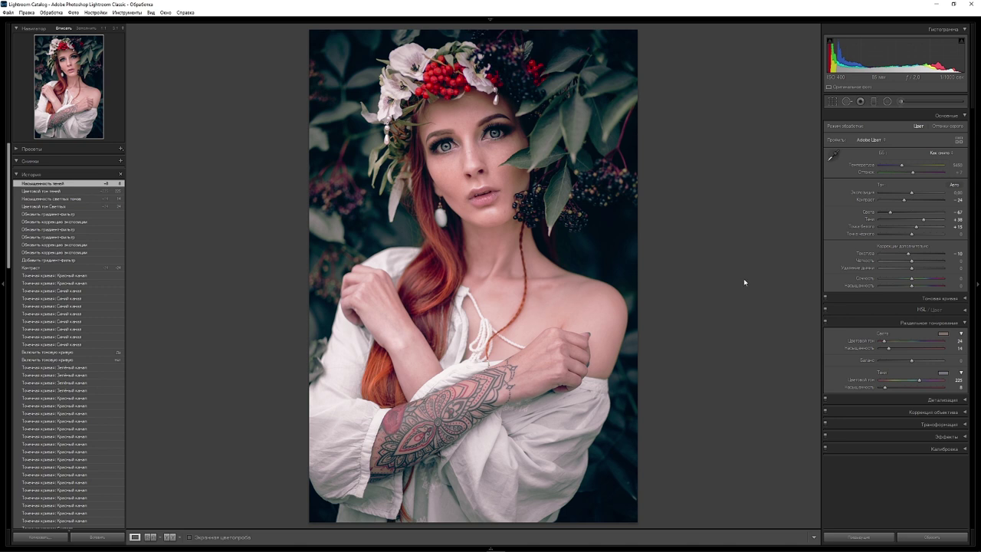
Step: Settle HSL Green saturation at -83 after trying -74 and -85
left_click(964, 309)
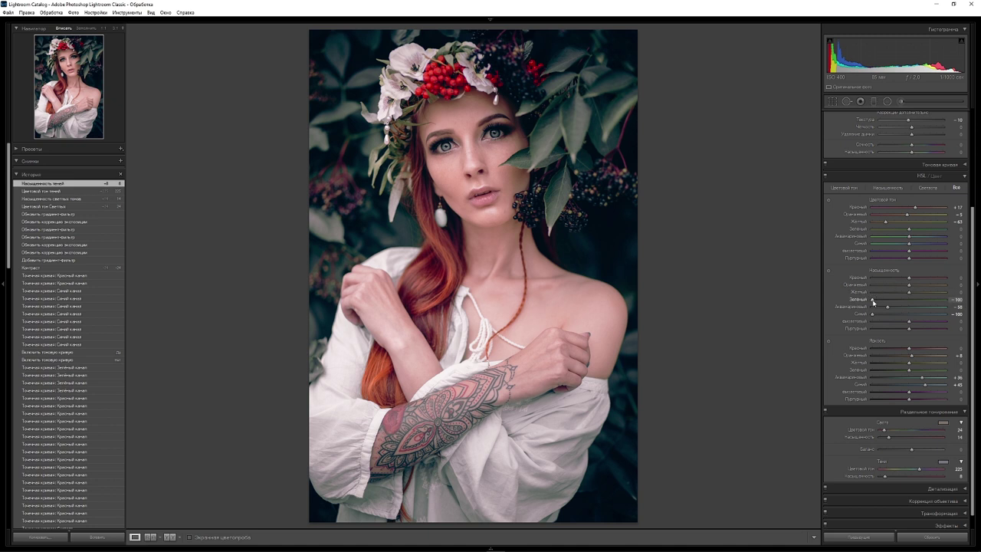
mouse_move(872, 302)
left_mouse_down()
mouse_move(917, 293)
mouse_move(879, 301)
left_mouse_up()
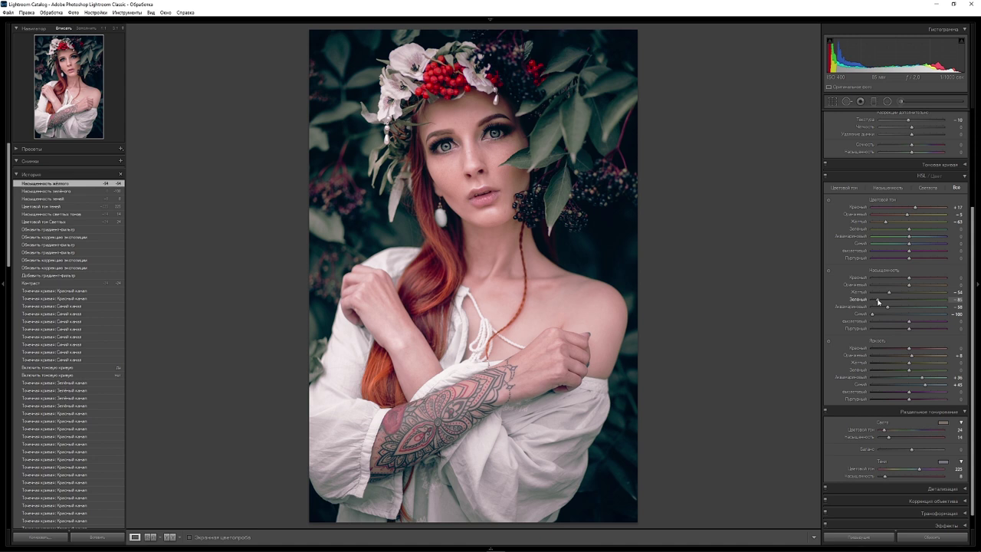
left_click_drag(878, 302, 878, 301)
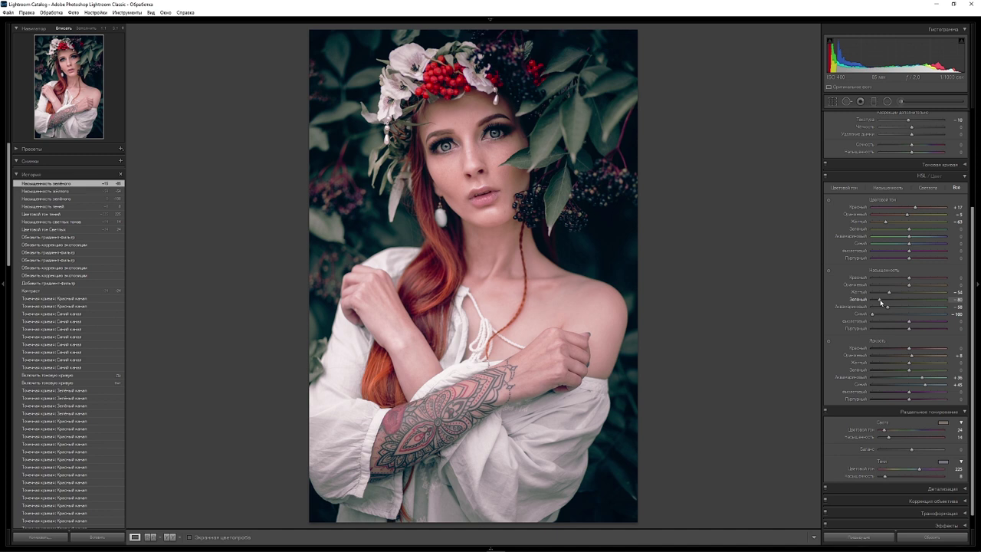
left_click_drag(878, 301, 879, 301)
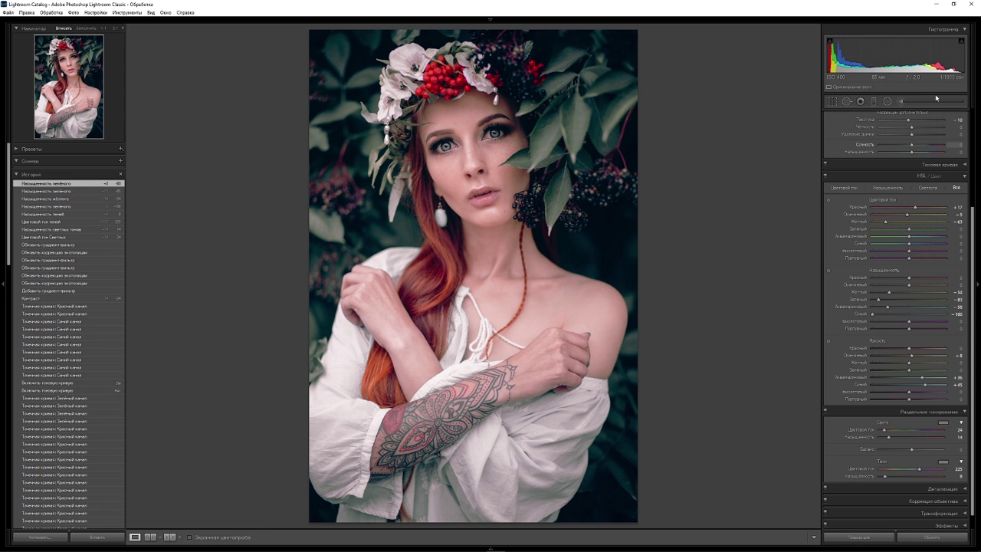
Step: Set up an Adjustment Brush with feather 50 and exposure 0.80
left_click(901, 101)
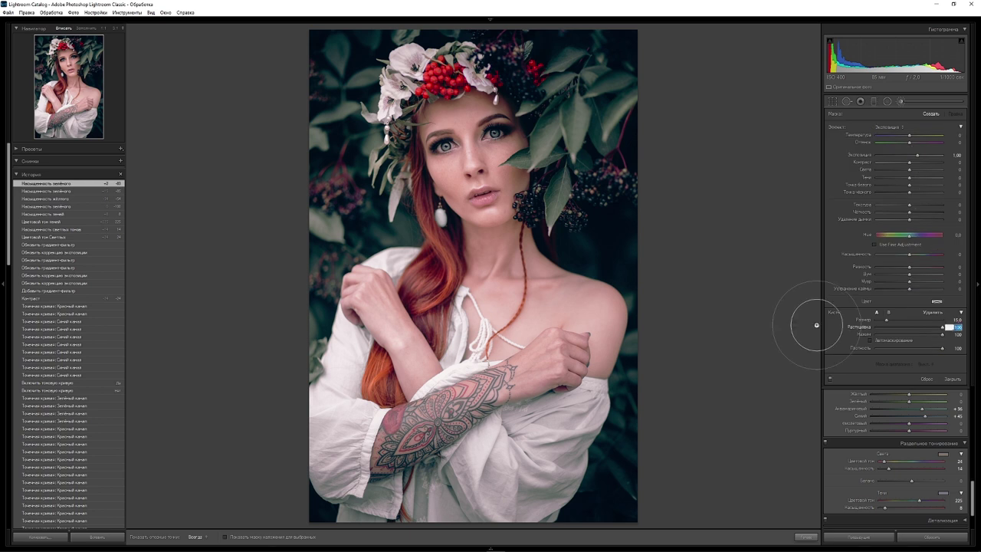
type("50")
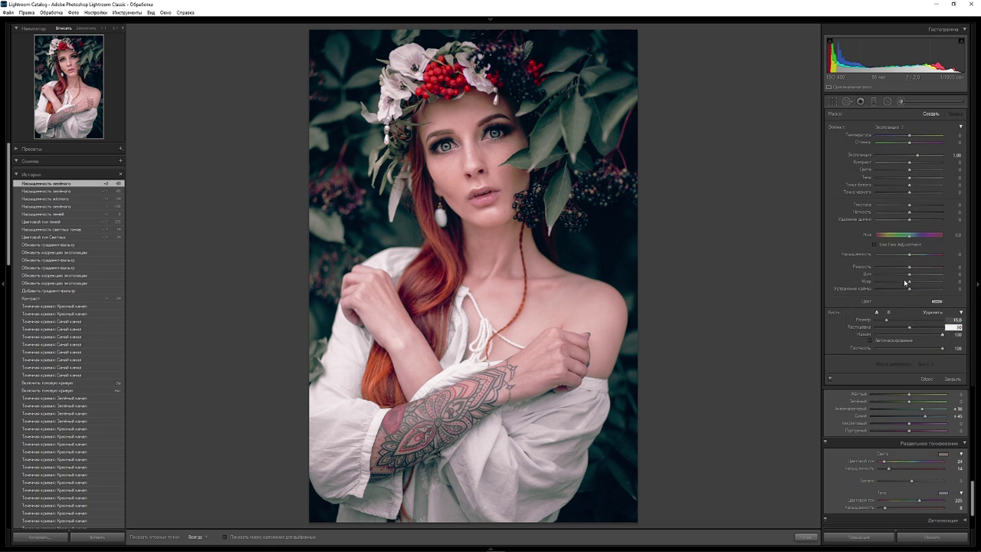
double_click(919, 157)
left_click_drag(910, 156, 913, 156)
left_click(953, 154)
type("0,")
type("8")
key("Return")
Step: Zoom in on the face and pan up to the eyes
left_click(486, 246)
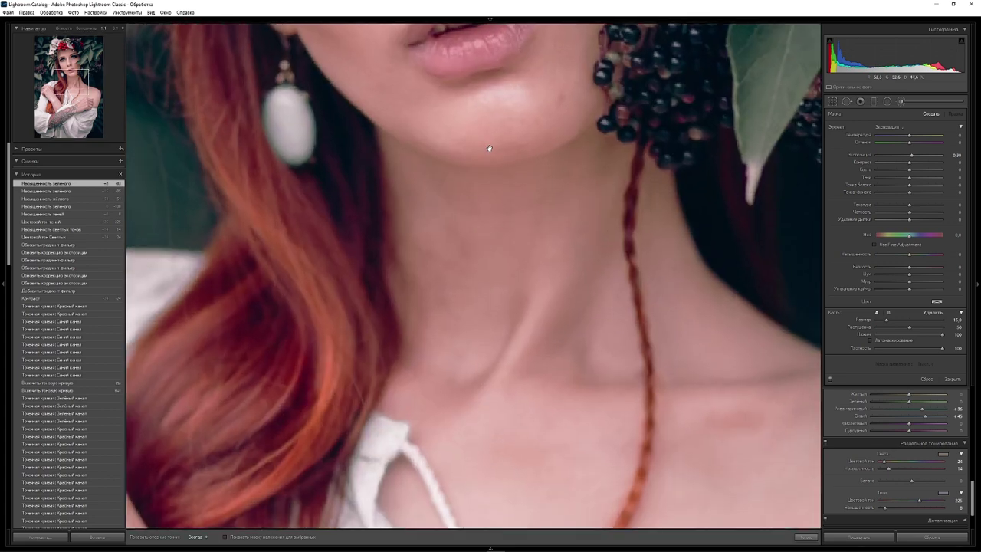
left_click_drag(486, 131, 501, 367)
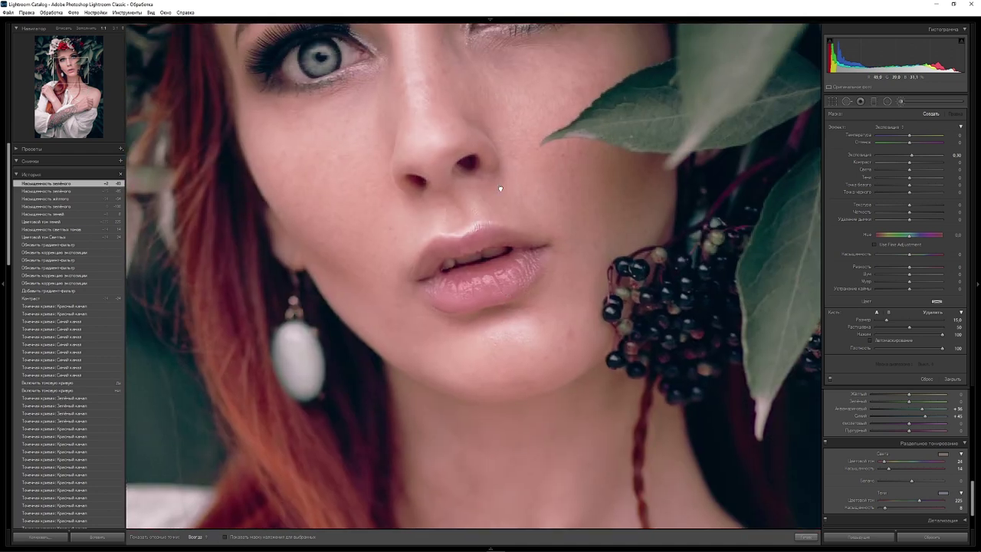
left_click_drag(499, 186, 499, 317)
mouse_move(508, 232)
left_mouse_down()
mouse_move(507, 314)
mouse_move(522, 318)
left_mouse_up()
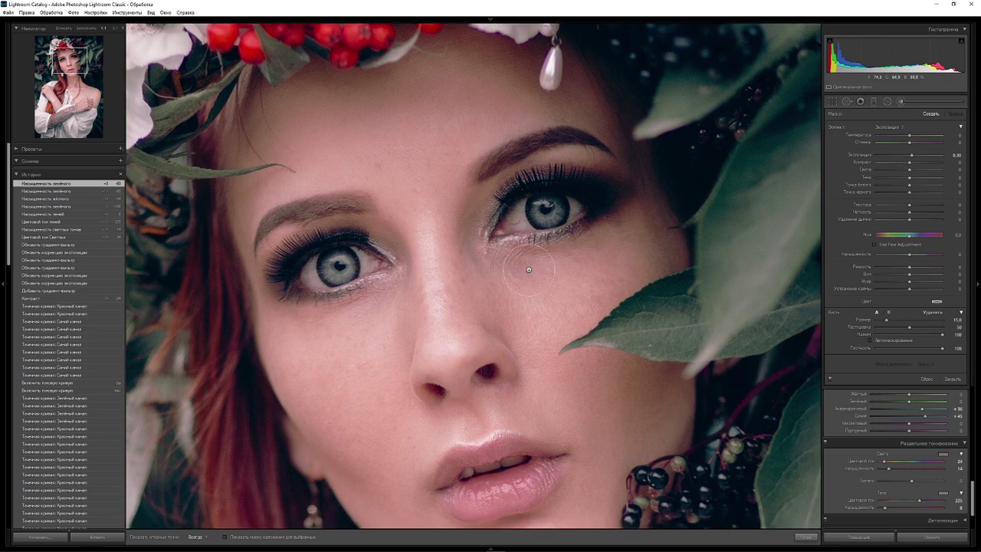
Step: Zoom in on the eye and brighten the whites on both sides of the iris
left_click(115, 29)
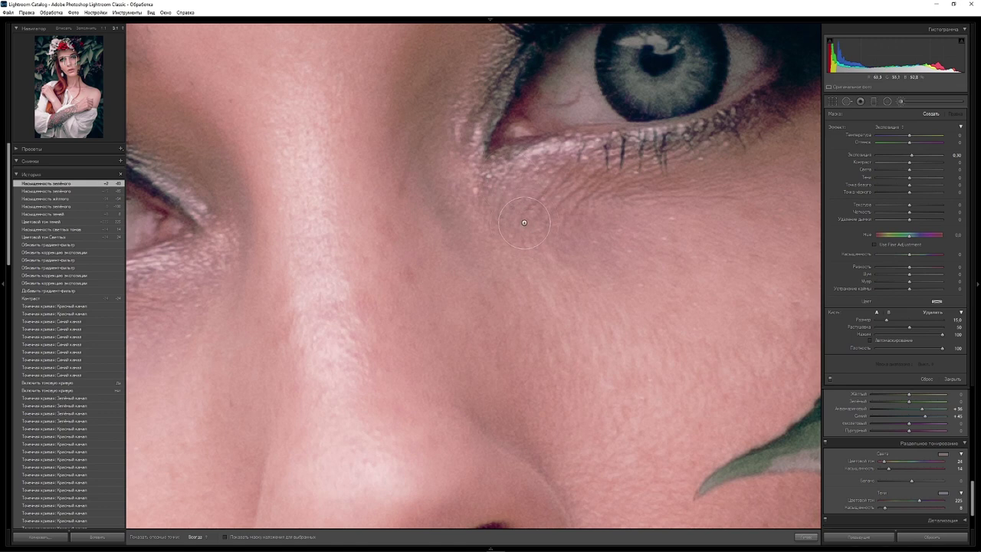
left_click_drag(521, 213, 422, 368)
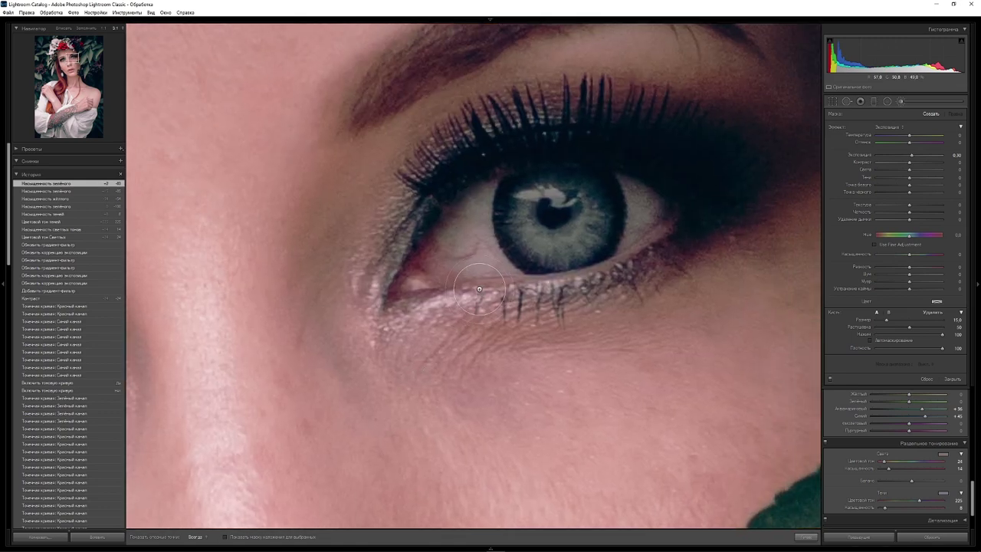
key("h")
scroll(472, 214, "down", 5)
mouse_move(472, 215)
left_mouse_down()
mouse_move(475, 260)
mouse_move(441, 265)
left_mouse_up()
left_click_drag(646, 200, 655, 211)
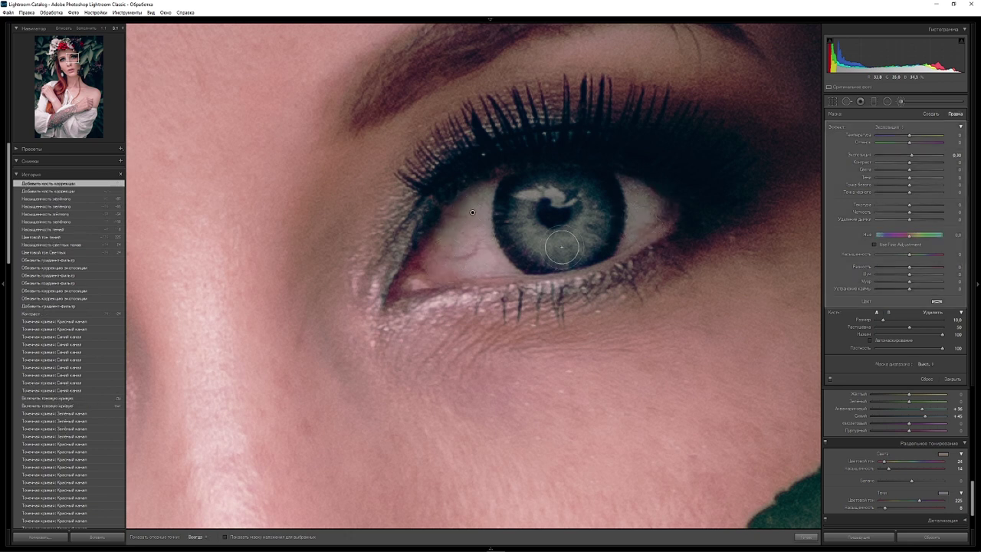
Step: Brush over the iris and its catchlight to brighten them
key("h")
scroll(536, 218, "down", 3)
key("h")
scroll(525, 195, "down", 2)
left_click_drag(556, 196, 529, 203)
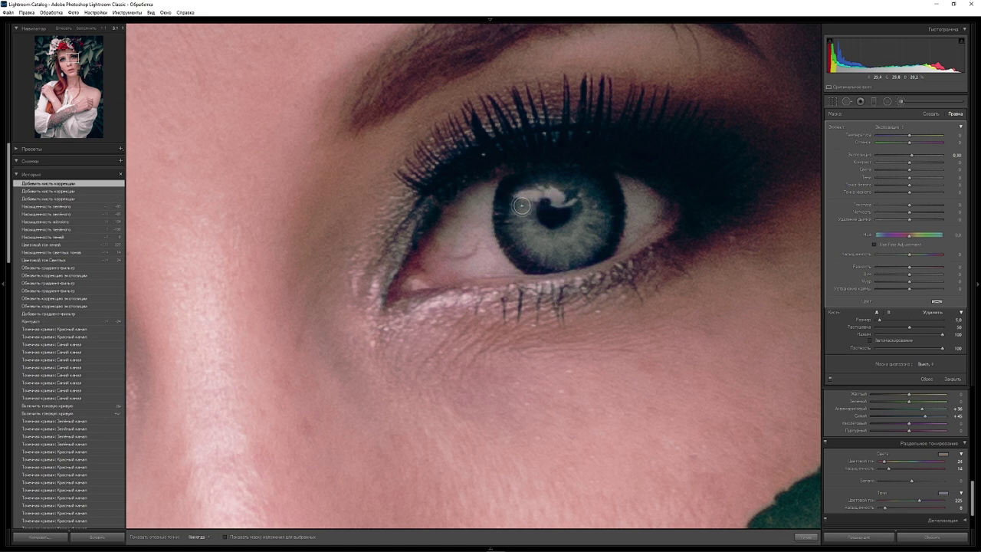
mouse_move(560, 252)
left_mouse_down()
mouse_move(594, 224)
mouse_move(589, 203)
left_mouse_up()
mouse_move(571, 205)
left_mouse_down()
mouse_move(554, 192)
mouse_move(575, 201)
left_mouse_up()
key("h")
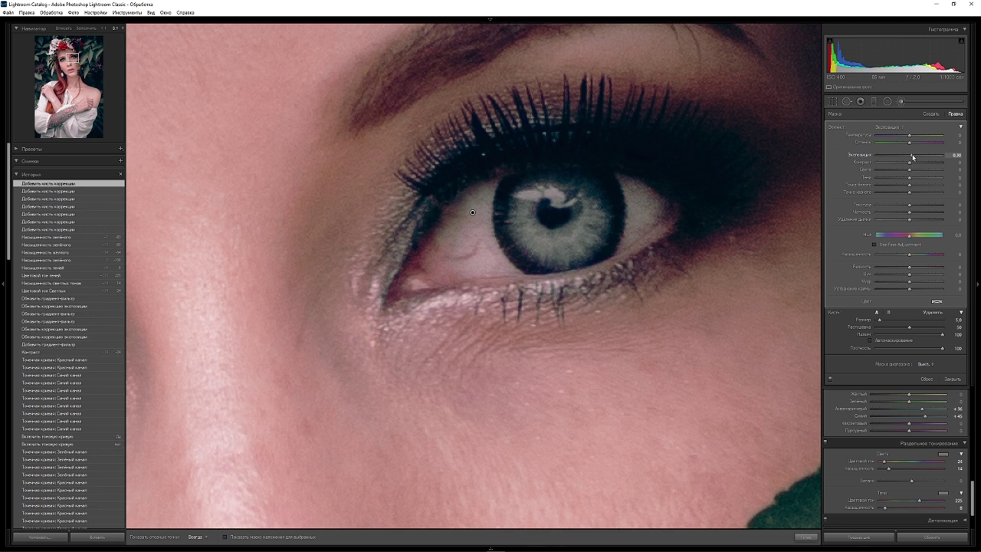
Step: Lower brush exposure to 0.61, brush more eye white and iris, then fit the photo
left_click_drag(912, 157, 914, 156)
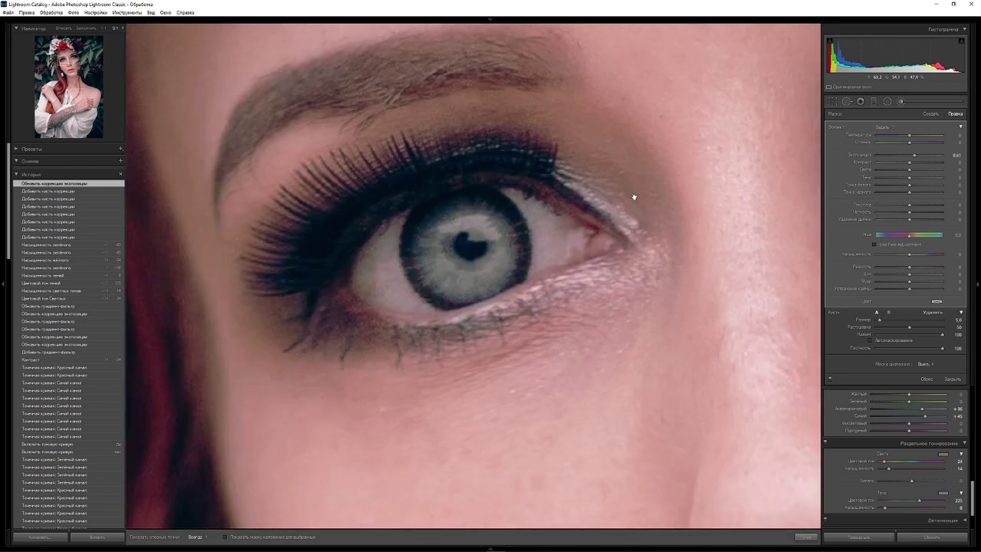
left_click_drag(633, 197, 623, 187)
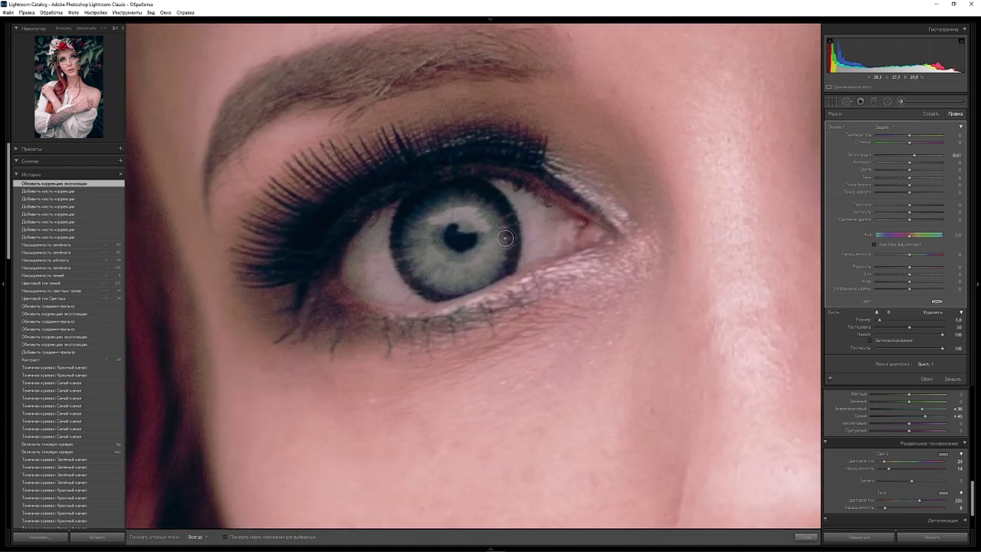
mouse_move(513, 230)
left_mouse_down()
mouse_move(527, 199)
mouse_move(533, 239)
left_mouse_up()
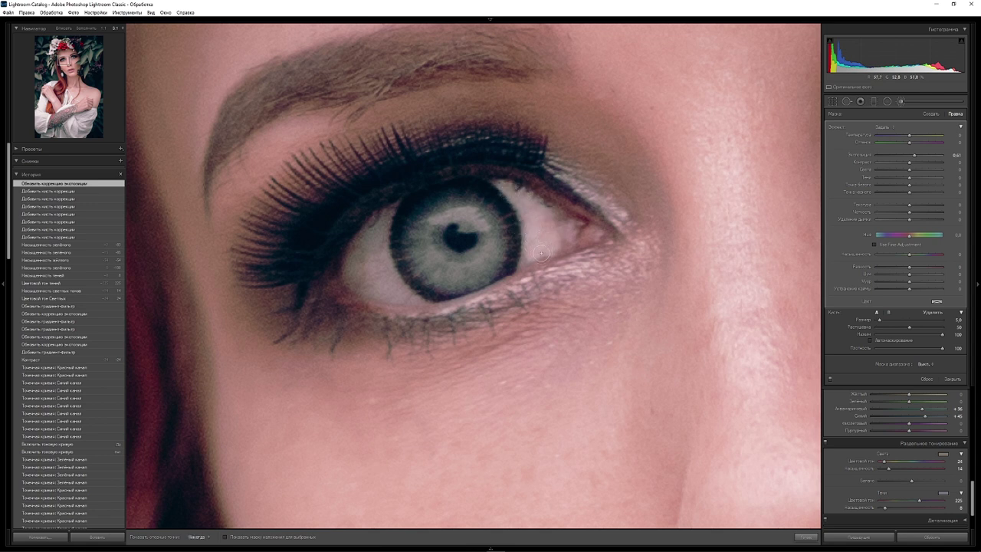
left_click_drag(539, 240, 524, 261)
mouse_move(385, 218)
left_mouse_down()
mouse_move(354, 268)
mouse_move(393, 296)
left_mouse_up()
left_click_drag(479, 219, 467, 198)
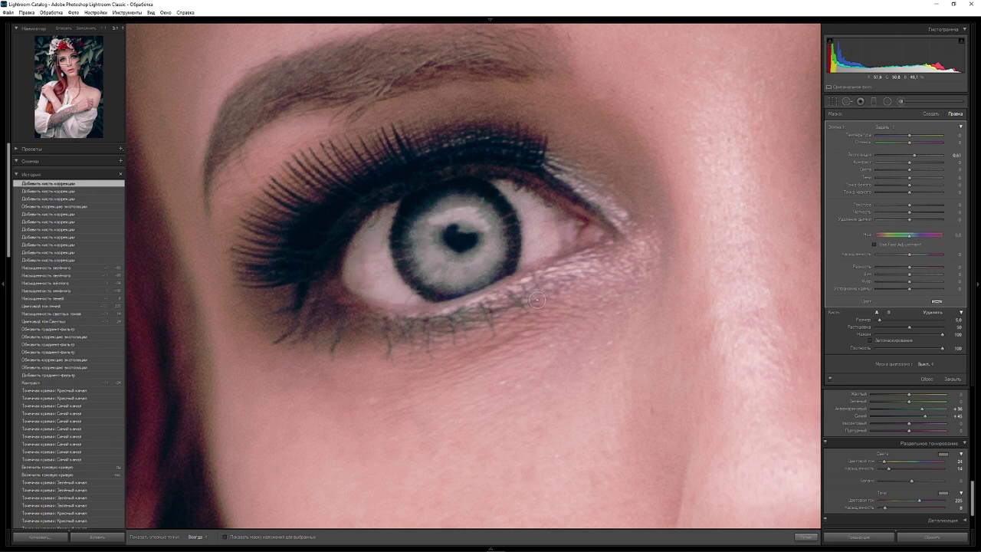
left_click(572, 286)
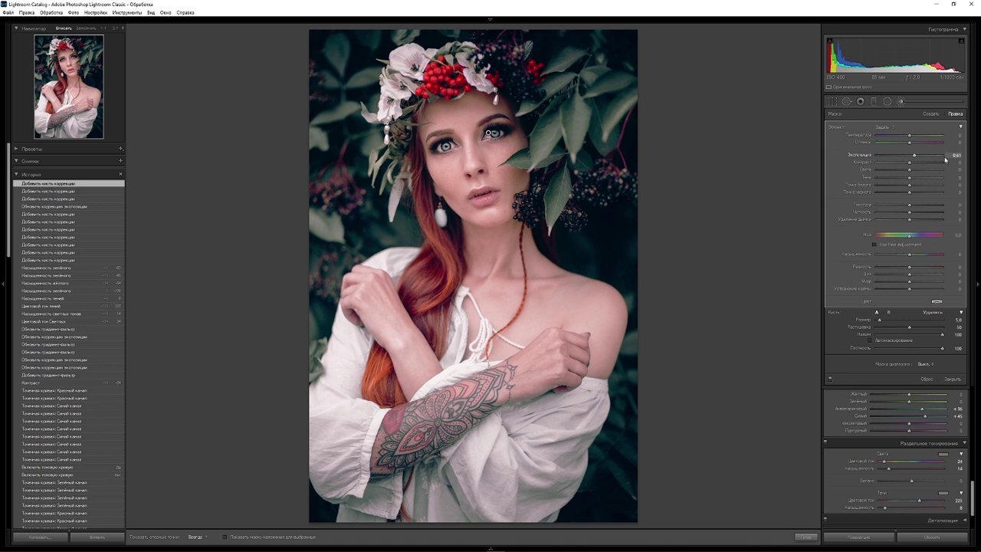
Step: Set the eye brush exposure to 0.38
left_click(950, 155)
type("0.31")
type("0.38")
key("Return")
key("Return")
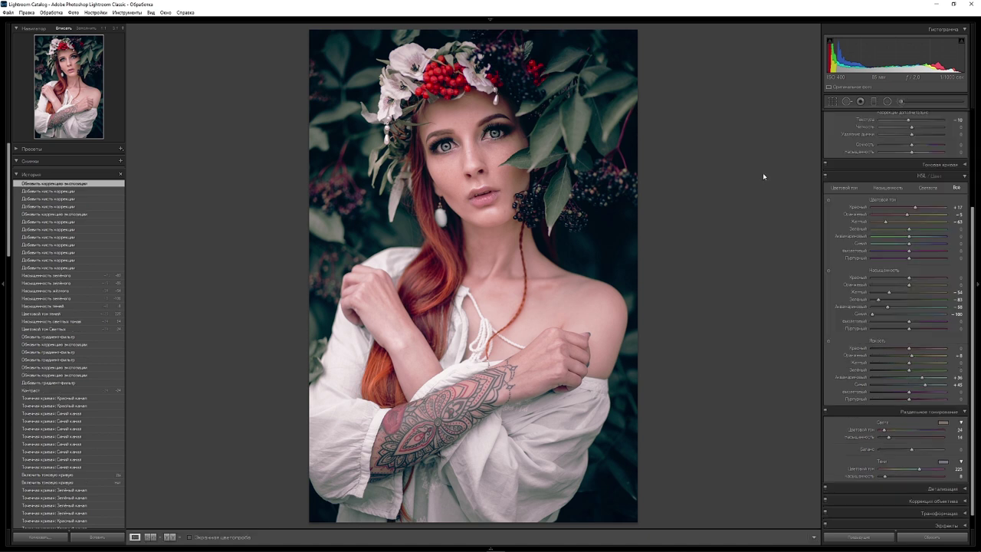
Step: Start a new brush at exposure -0.30 and zoom in on the lips
left_click(900, 102)
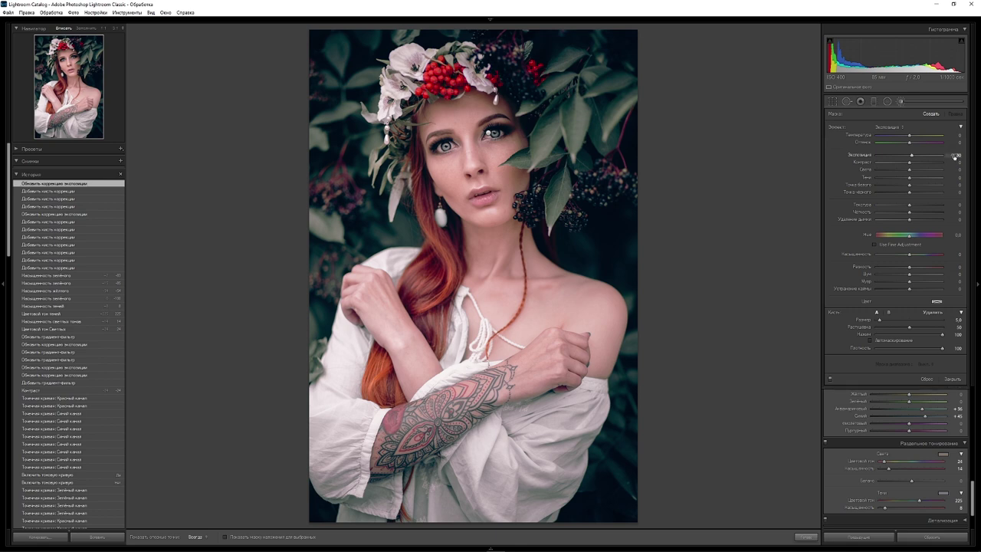
left_click(954, 156)
key("Return")
left_click_drag(477, 228, 492, 420)
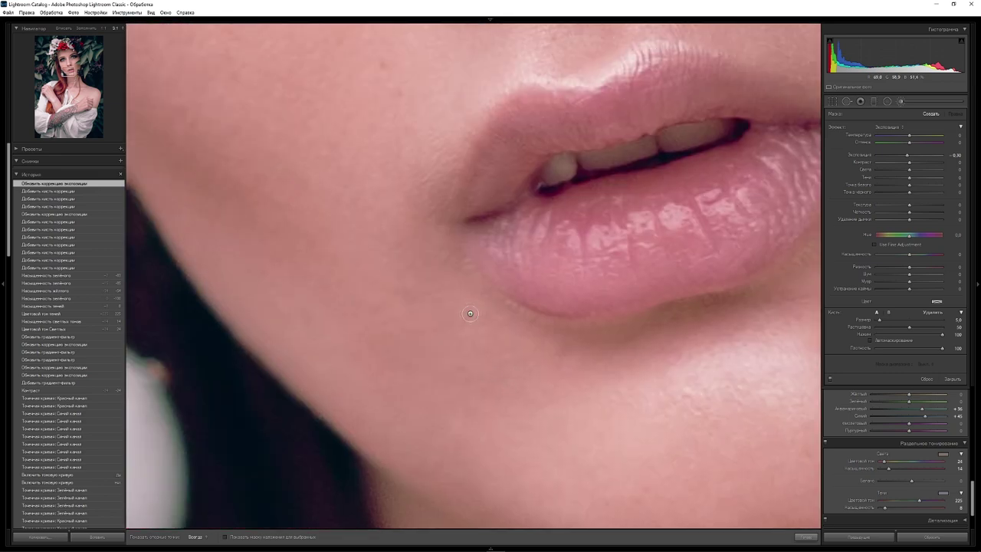
Step: Widen the view and paint the brush over the cheek beside the lips
left_click(103, 28)
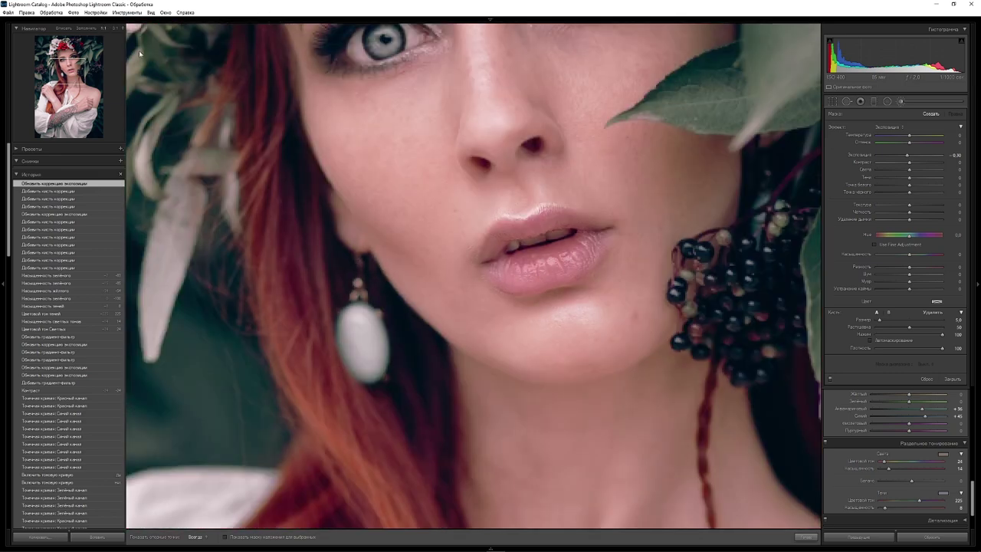
scroll(398, 247, "down", 5)
scroll(398, 244, "up", 1)
scroll(397, 242, "up", 2)
scroll(396, 239, "up", 2)
scroll(396, 237, "up", 2)
scroll(368, 221, "up", 3)
mouse_move(360, 216)
left_mouse_down()
mouse_move(393, 235)
mouse_move(360, 218)
left_mouse_up()
key("h")
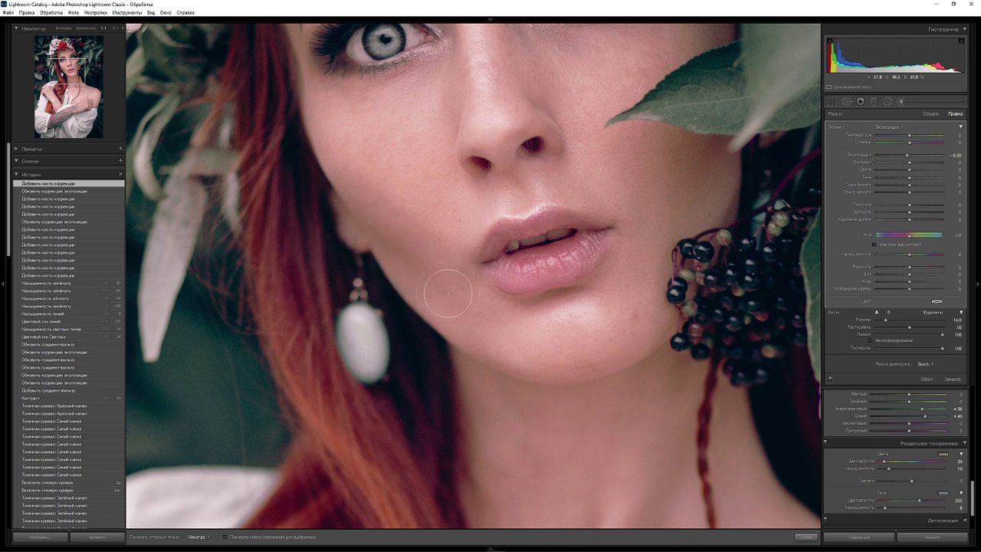
key("h")
left_click_drag(416, 273, 422, 265)
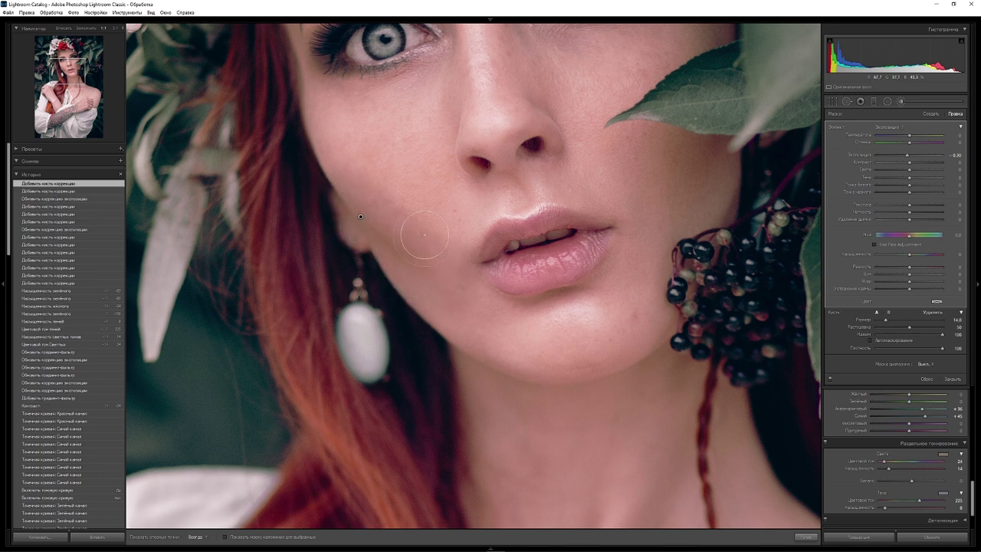
Step: Erase unwanted parts of the cheek mask and touch it up
left_click(933, 313)
left_click_drag(420, 213, 426, 216)
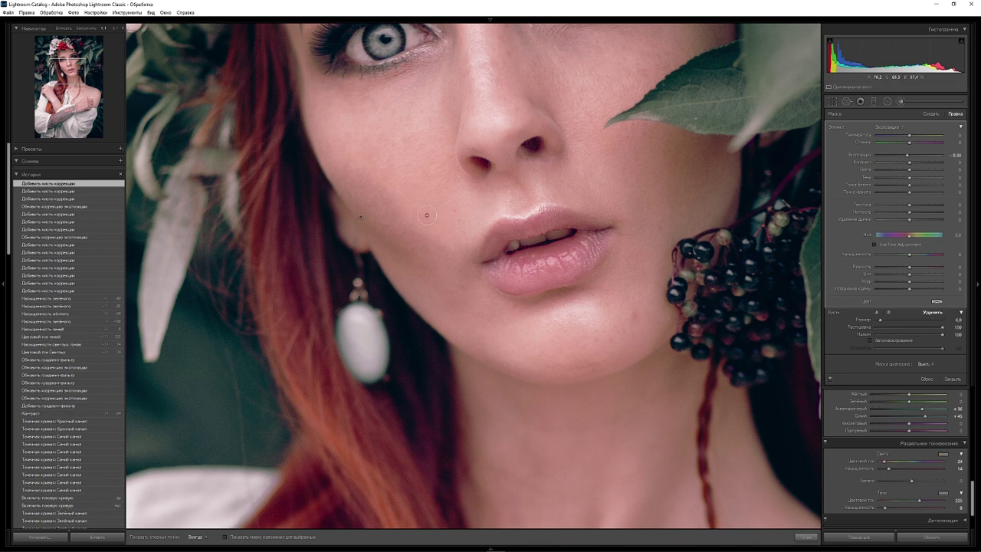
key("h")
mouse_move(447, 248)
left_mouse_down()
mouse_move(464, 259)
mouse_move(450, 301)
left_mouse_up()
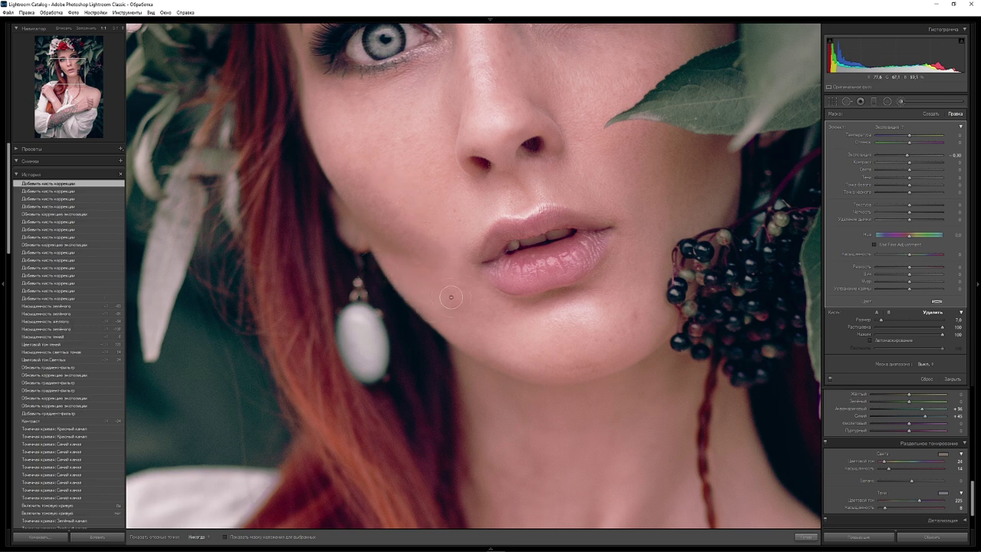
key("h")
left_click_drag(376, 173, 617, 203)
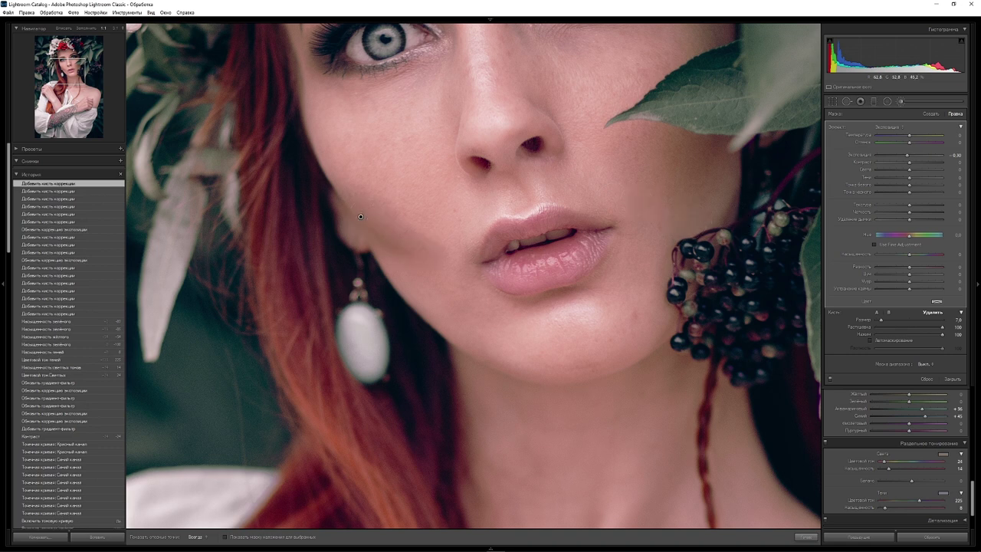
Step: Set the cheek brush to exposure -0.20 and add dabs along cheek and jaw
left_click(954, 155)
key("BackSpace")
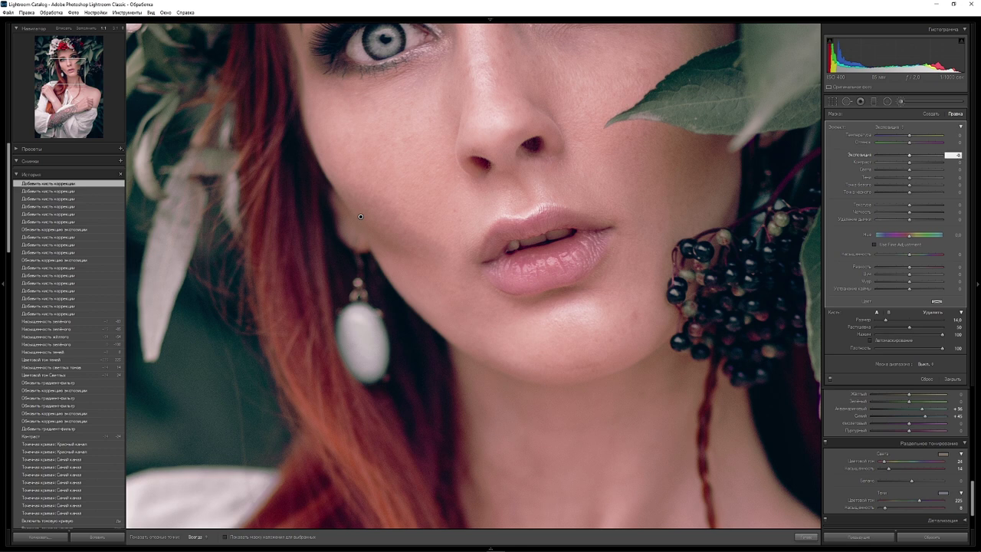
type("-0.2")
key("Return")
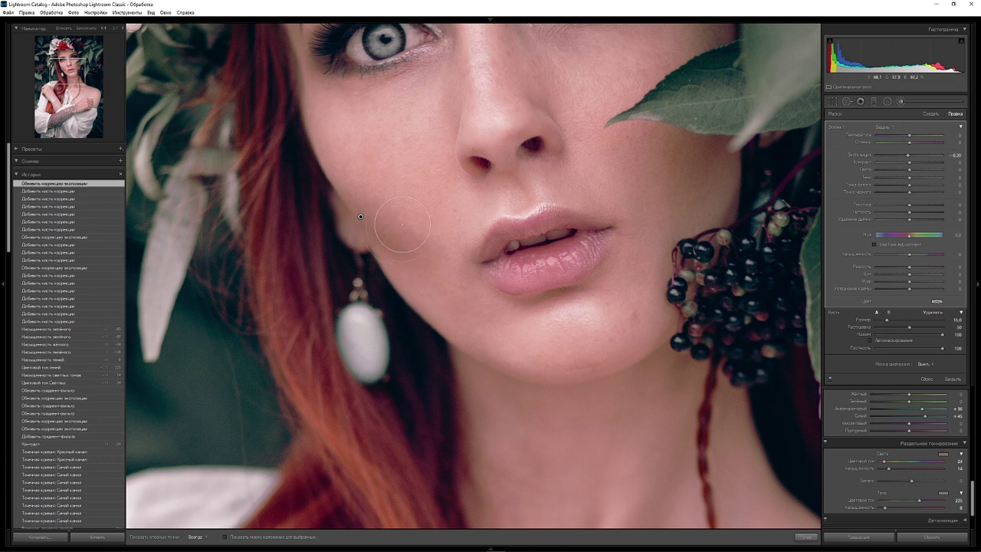
left_click(402, 225)
left_click(433, 253)
left_click(698, 165)
left_click(684, 202)
left_click(660, 330)
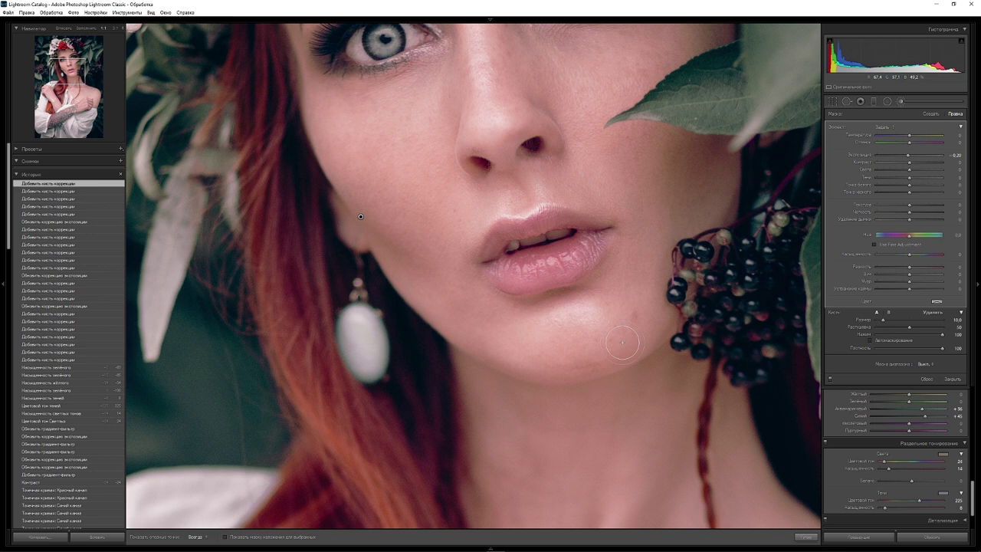
left_click(848, 102)
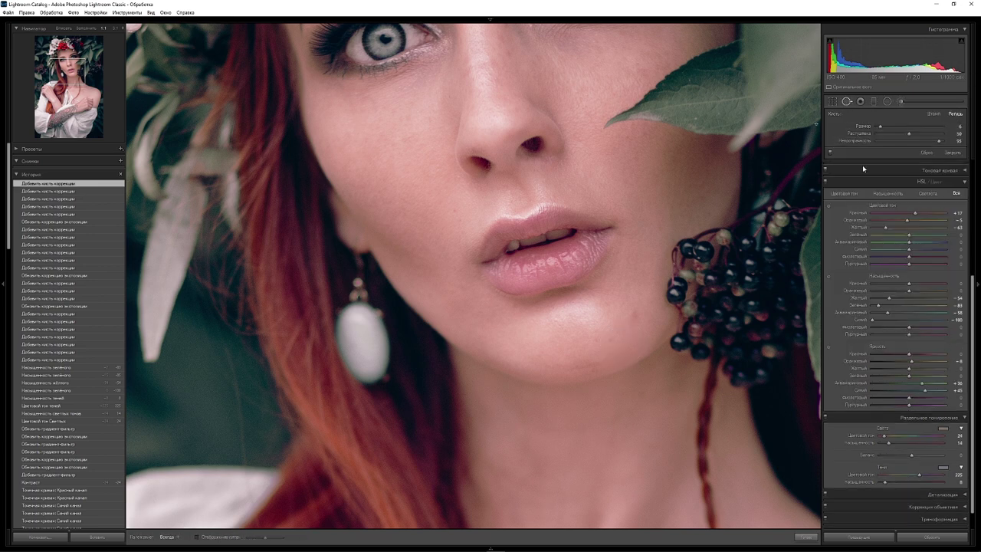
Step: Heal the blemishes on the jaw and along the chin below the lips
left_click(636, 315)
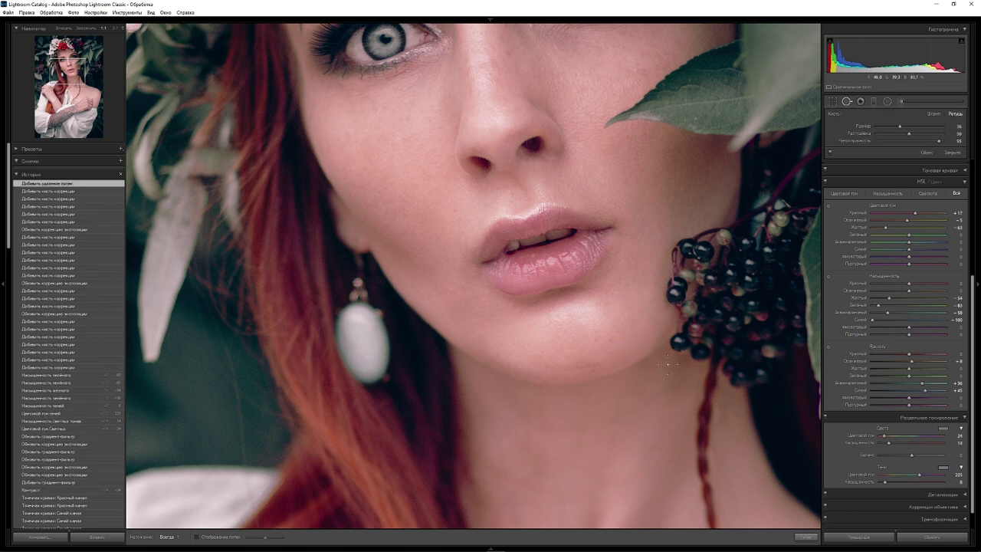
key("q")
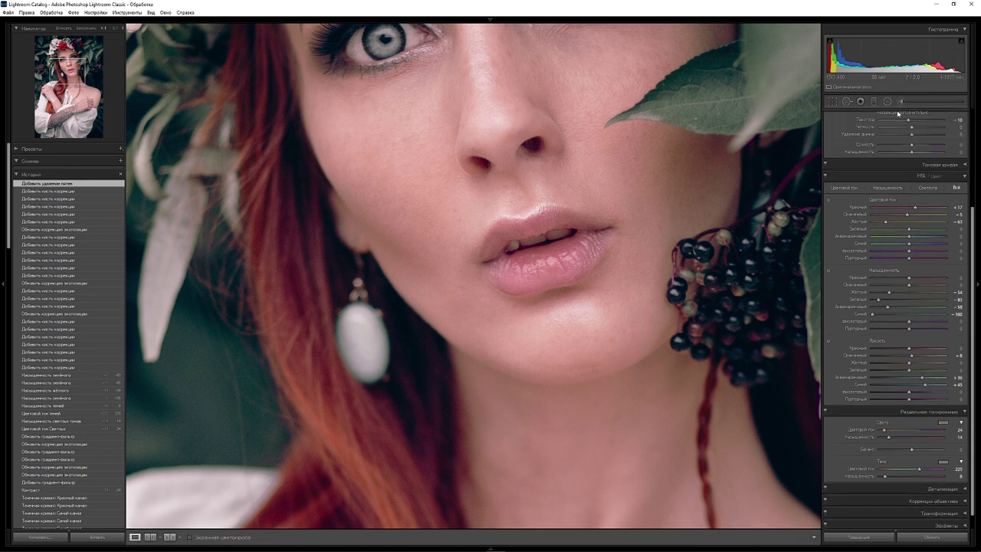
key("q")
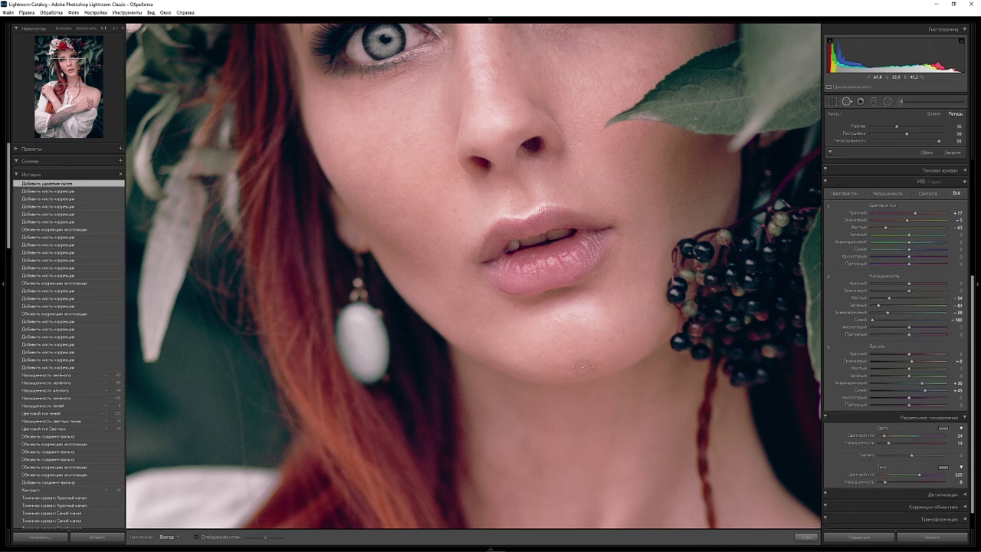
left_click_drag(602, 362, 568, 368)
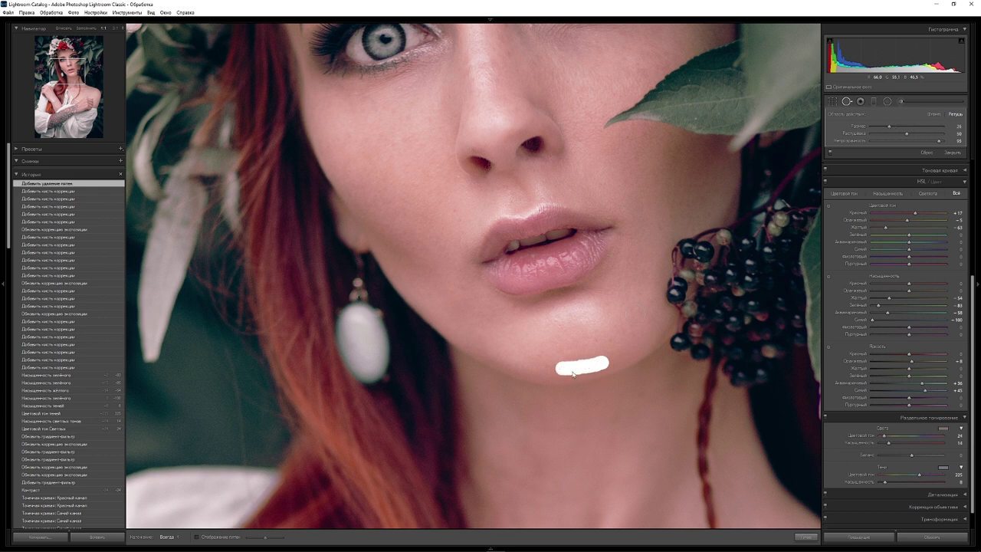
left_click_drag(573, 373, 571, 371)
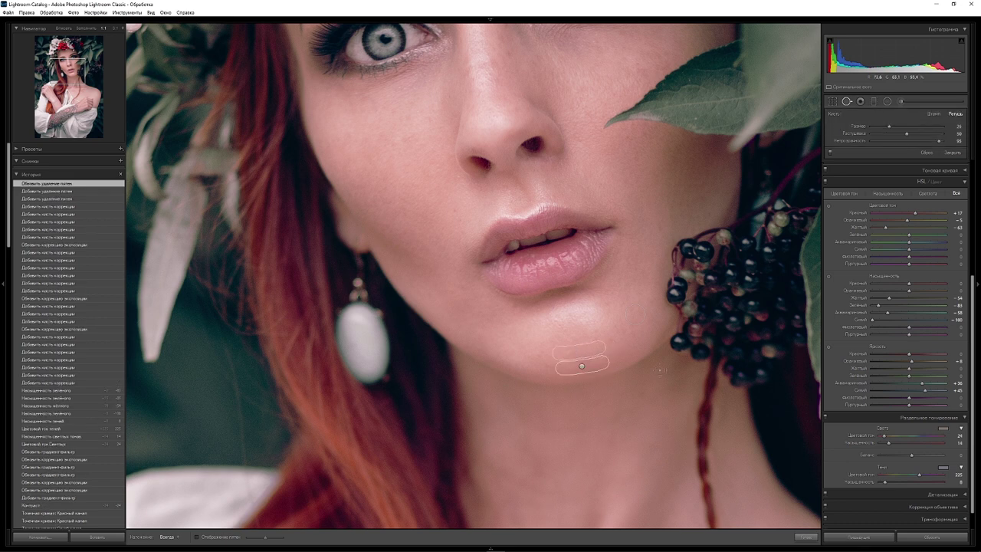
key("q")
key("z")
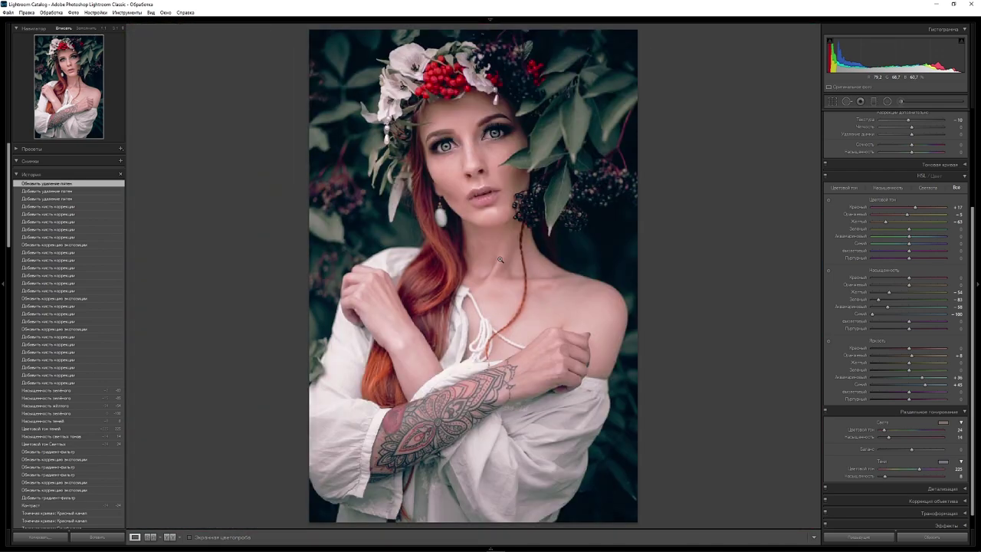
Step: Zoom in close on the forehead and heal a spot there
left_click_drag(473, 228, 509, 351)
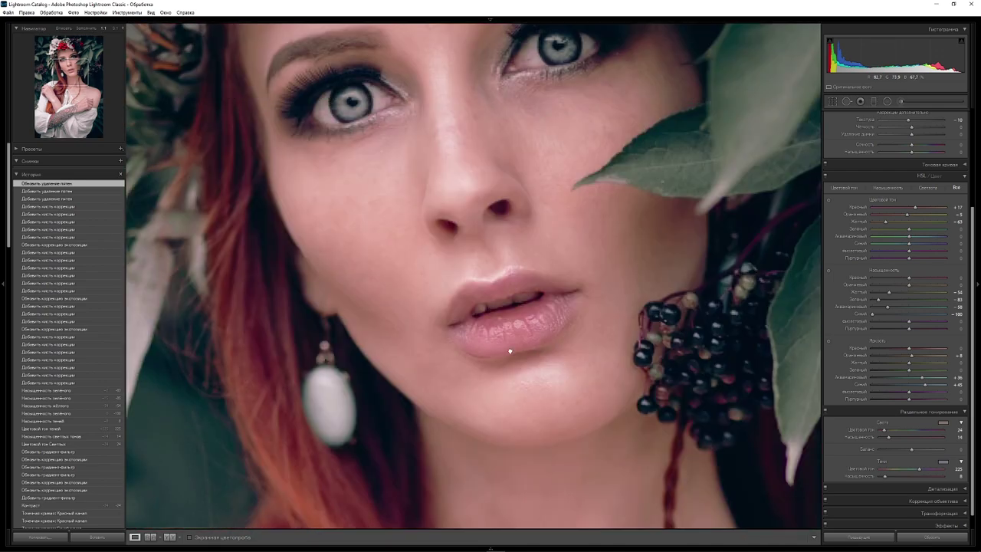
scroll(514, 289, "up", 3)
scroll(515, 287, "up", 3)
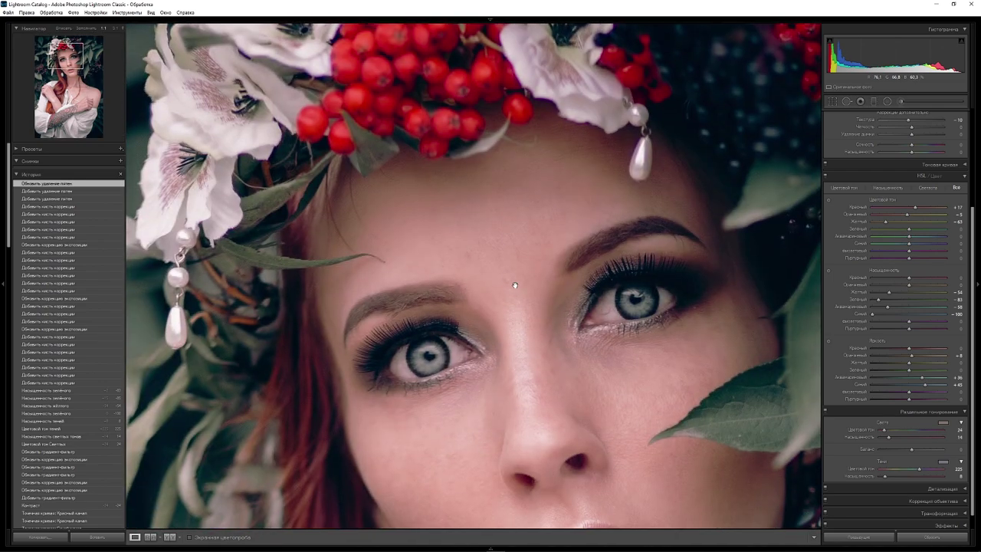
left_click(847, 101)
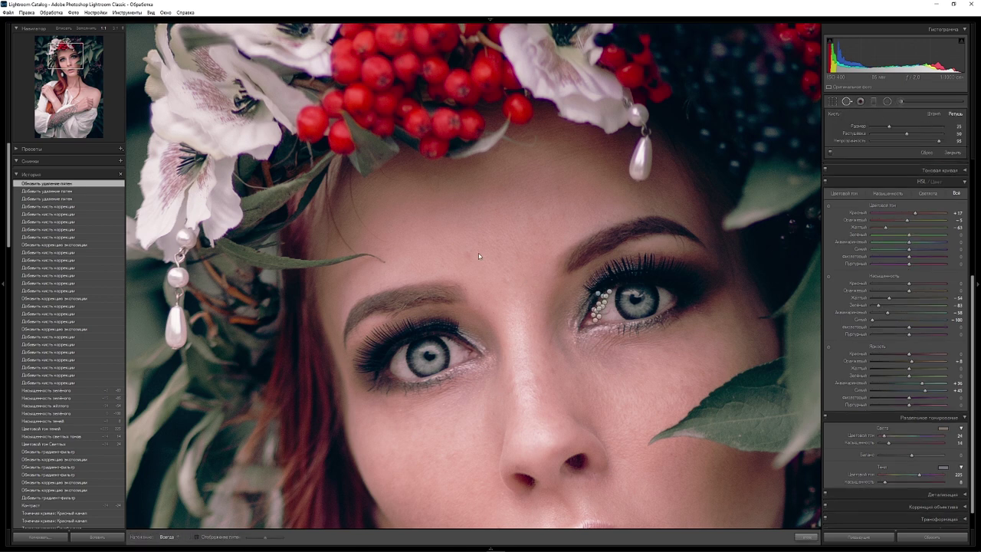
left_click(116, 29)
left_click(424, 197)
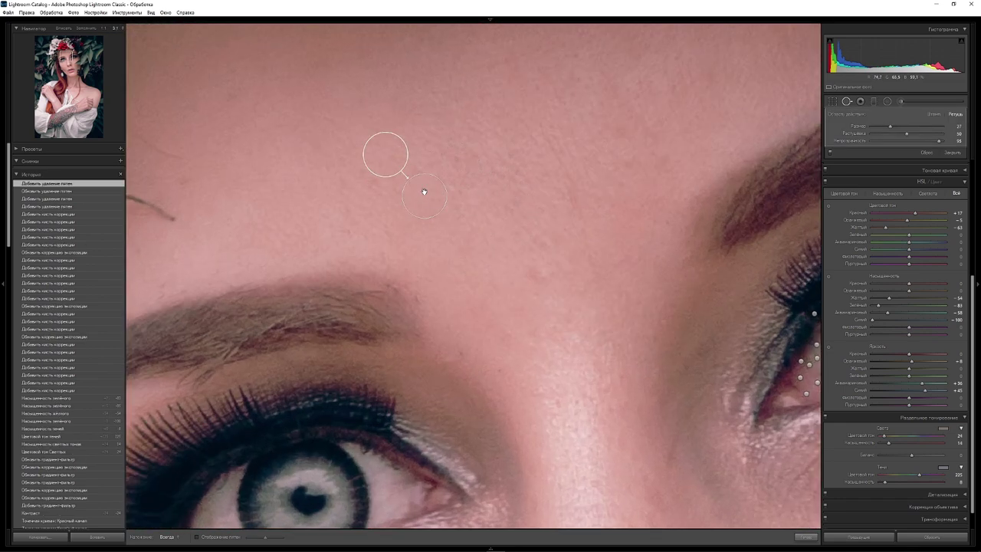
Step: Heal two more forehead blemishes with sources moved to clean skin, then fit the photo
left_click(180, 181)
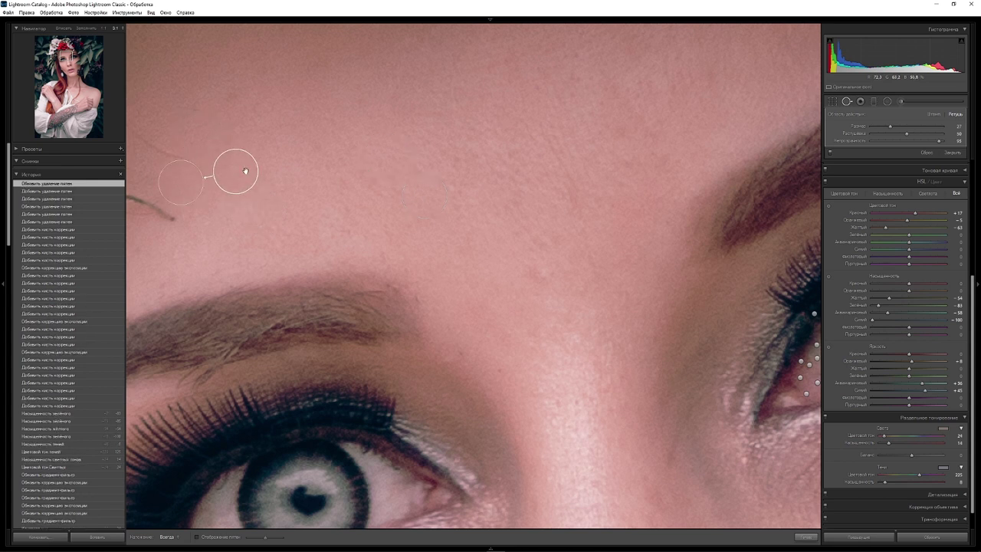
left_click_drag(245, 169, 217, 171)
left_click(542, 278)
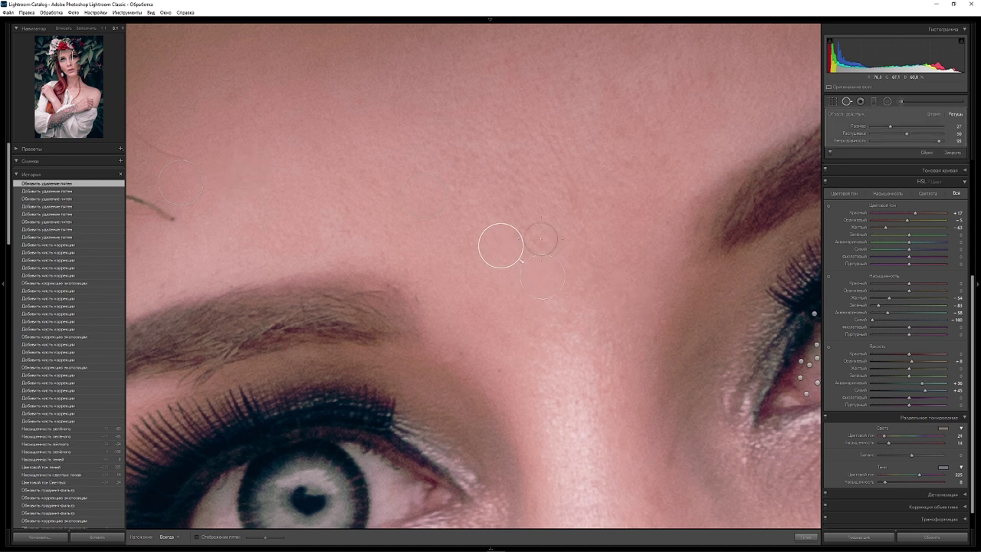
left_click_drag(505, 243, 546, 202)
key("q")
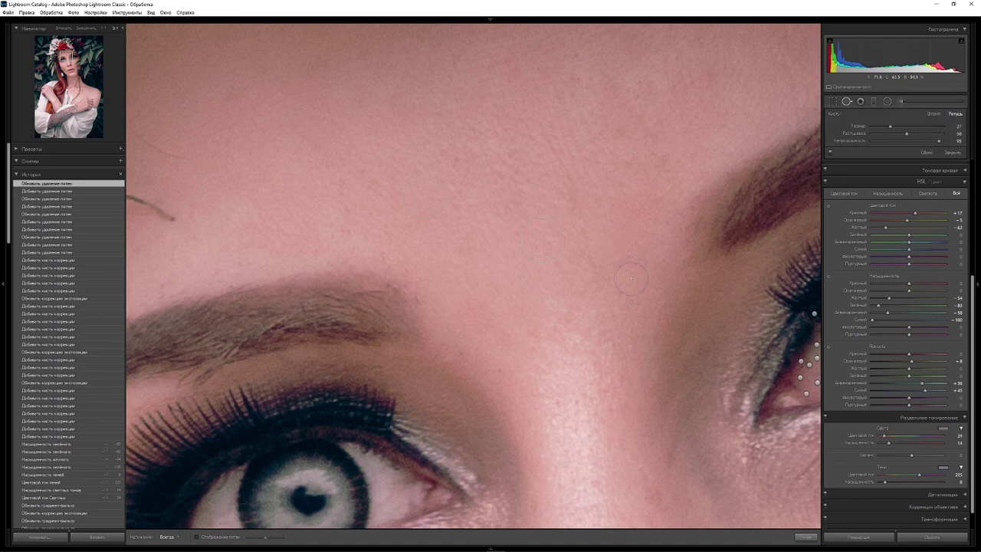
left_click(515, 300)
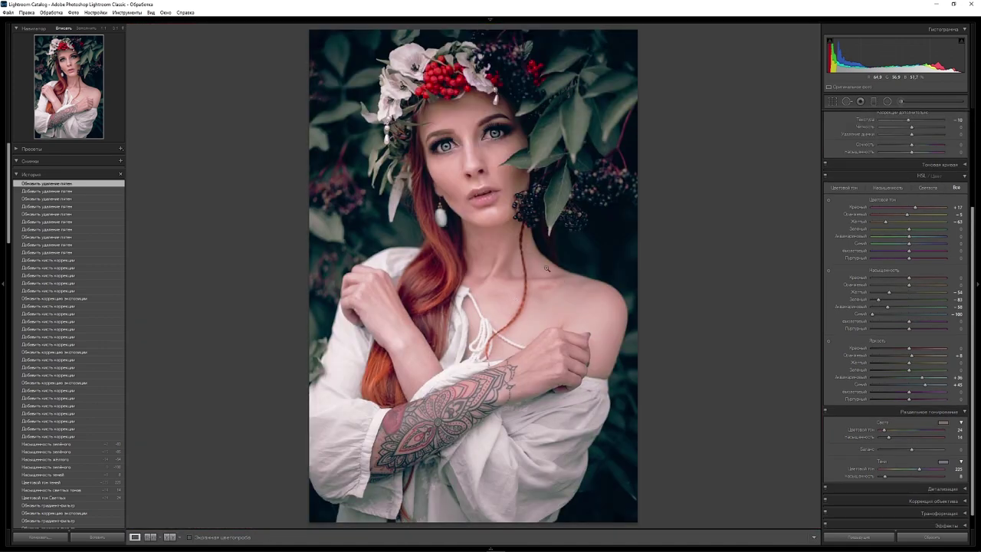
Step: Frame the nose and lips at 1:1 and set the Adjustment Brush exposure to 0.2
left_click(493, 235)
left_click_drag(477, 189, 536, 368)
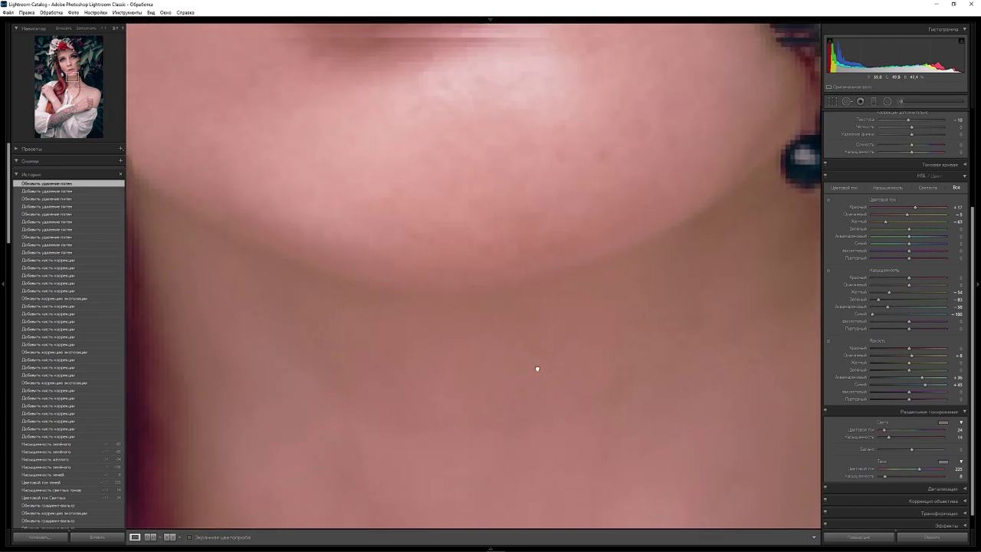
left_click(104, 29)
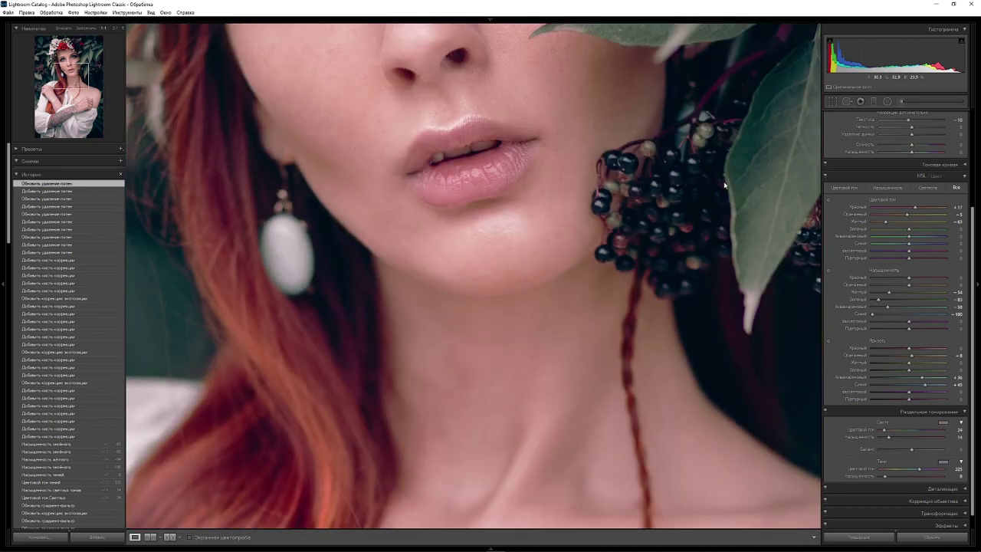
left_click_drag(466, 216, 472, 297)
key("k")
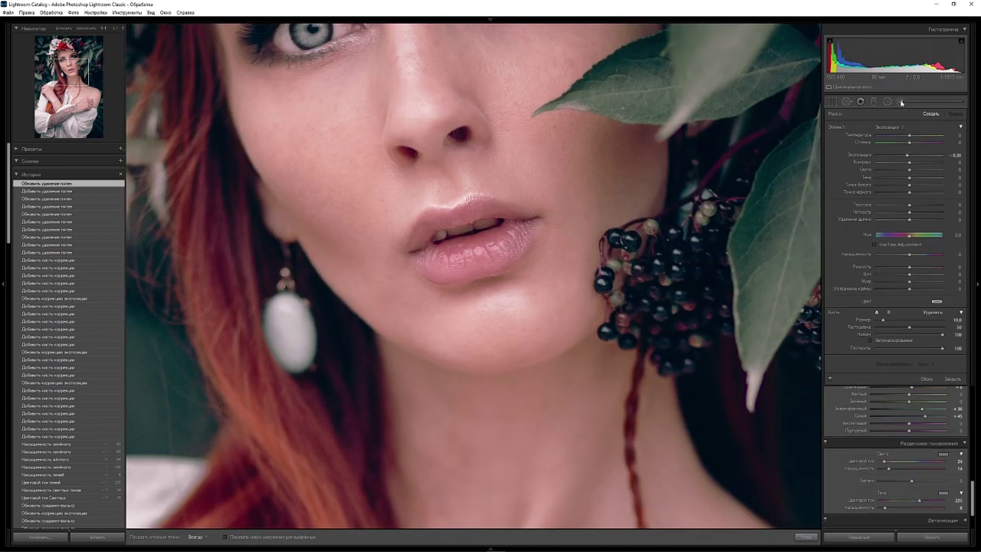
left_click(956, 156)
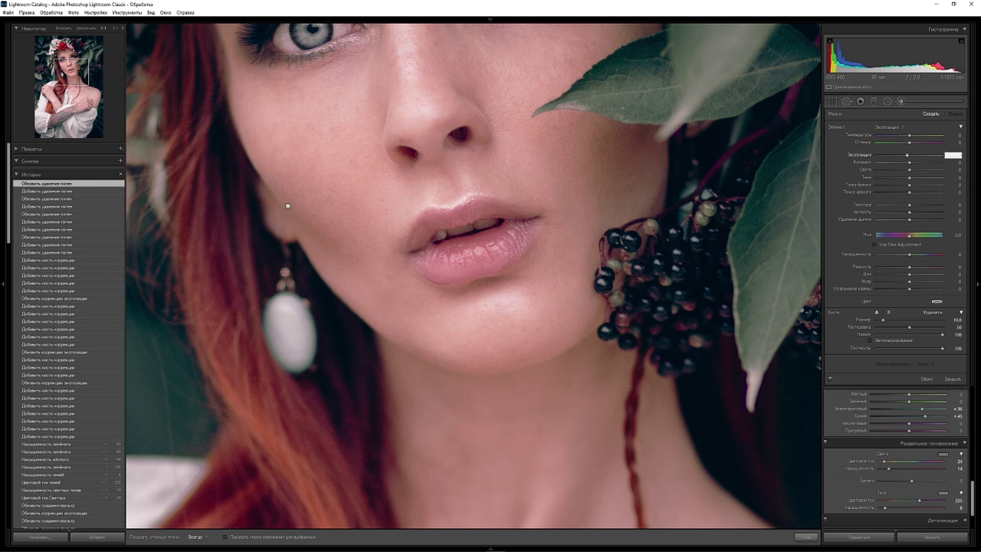
type("0.2")
key("Return")
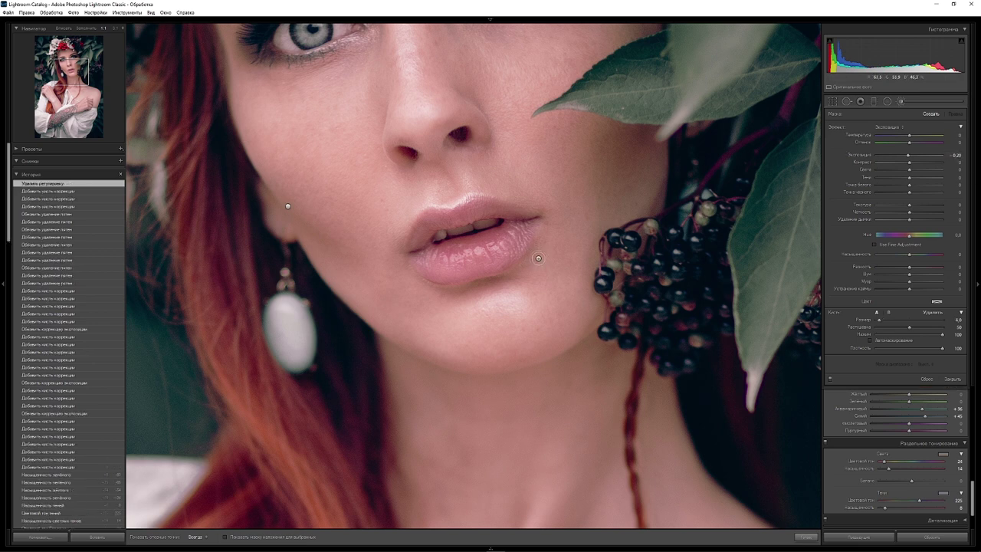
Step: Paint over the lips and chin, then change the brush exposure to 0,3
mouse_move(534, 259)
left_mouse_down()
mouse_move(446, 291)
mouse_move(534, 266)
left_mouse_up()
left_click(955, 156)
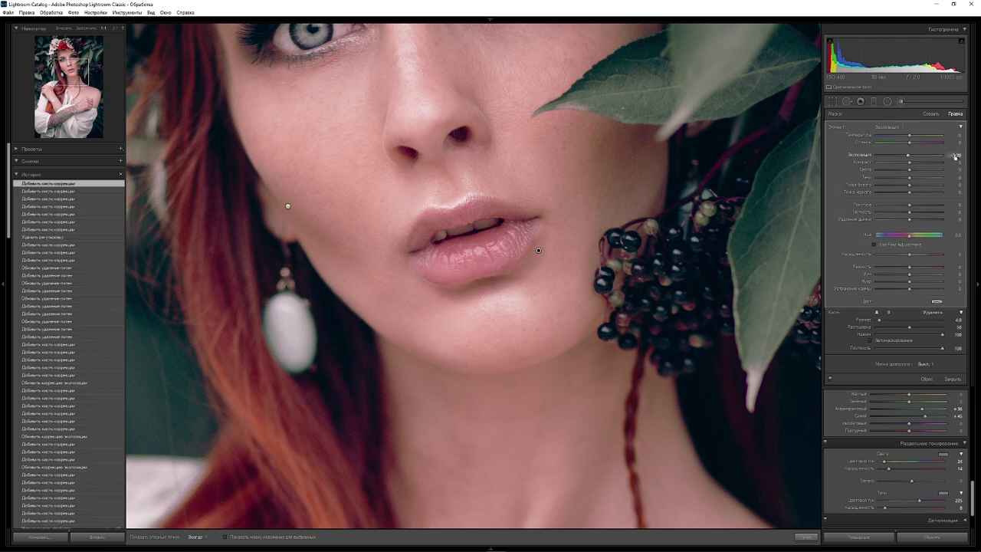
type("0,3")
key("Return")
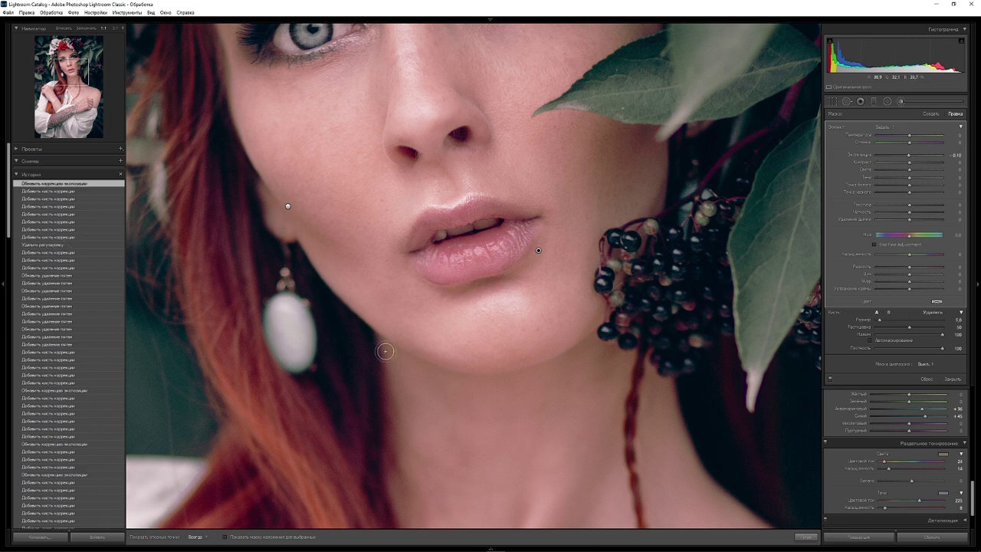
Step: Brush the exposure correction along the chin and the jaw near the berries
left_click_drag(396, 352, 429, 372)
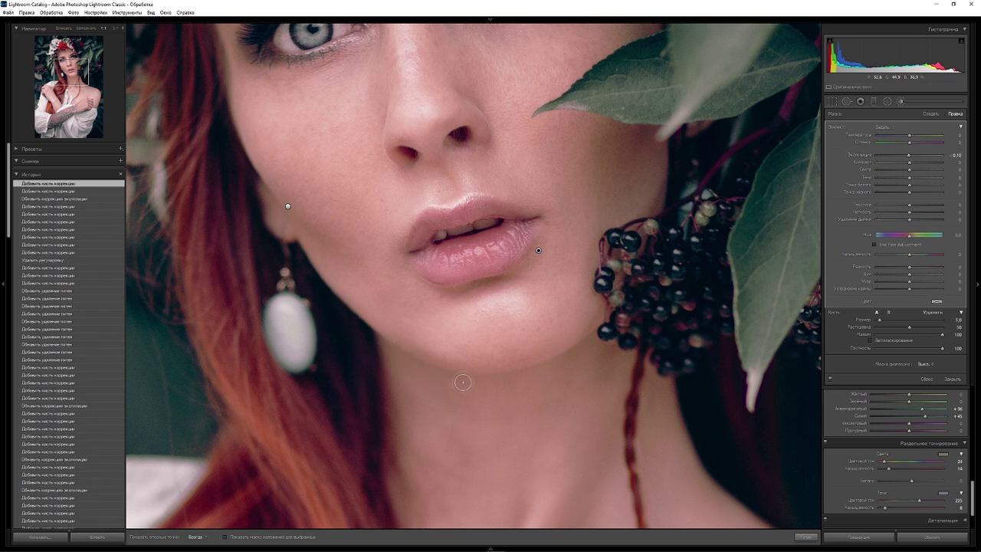
left_click(490, 385)
left_click(495, 383)
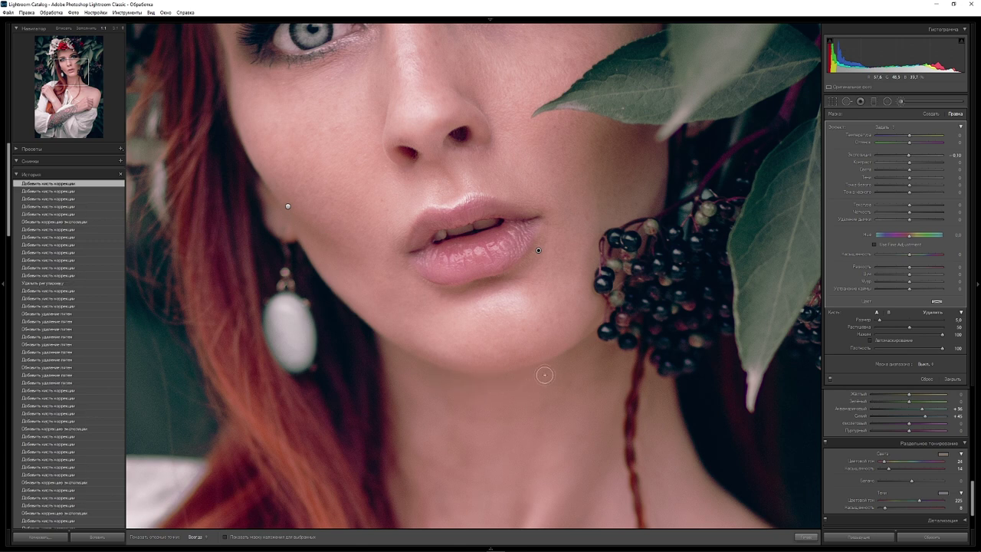
left_click(604, 337)
left_click(587, 361)
left_click(589, 354)
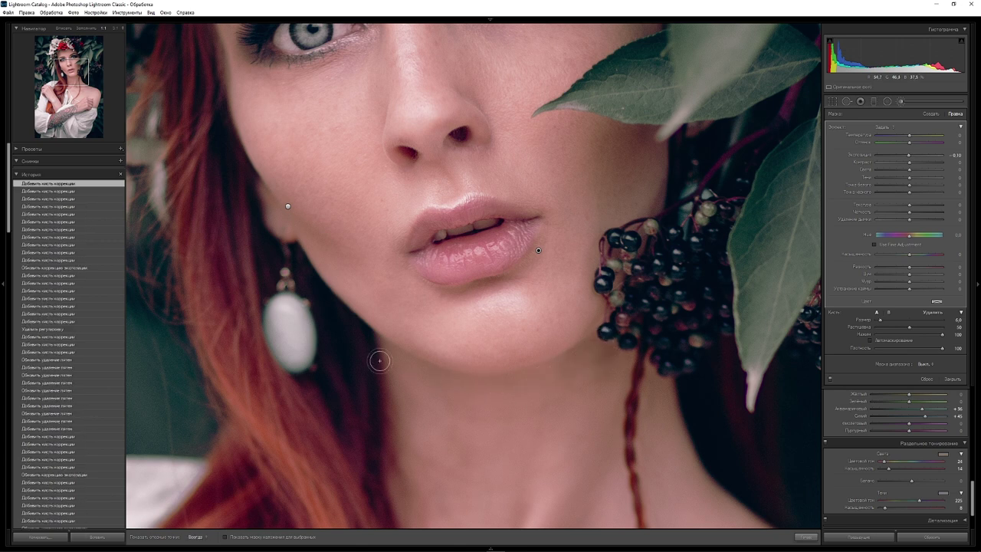
left_click(587, 396)
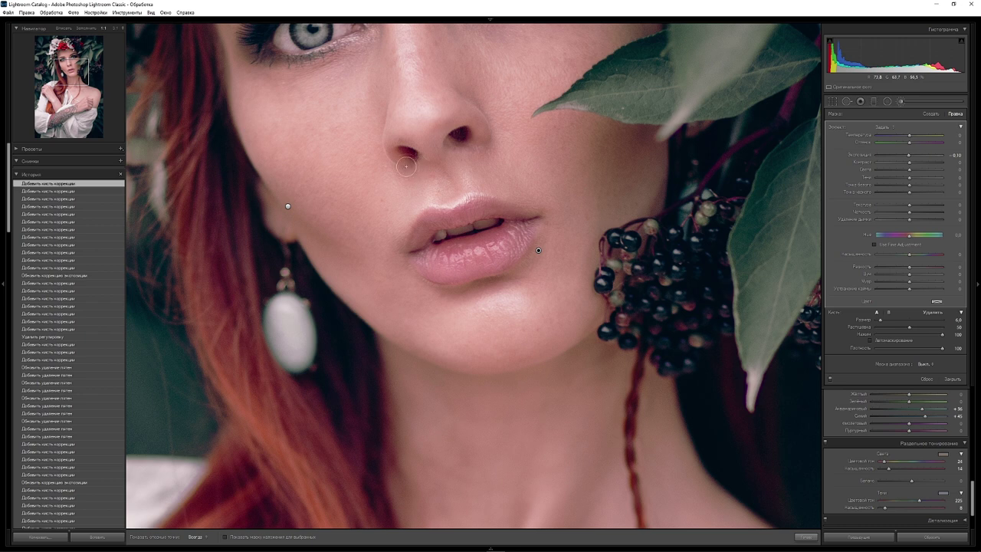
Step: Dab the exposure correction over the nose and cheek
scroll(459, 230, "up", 5)
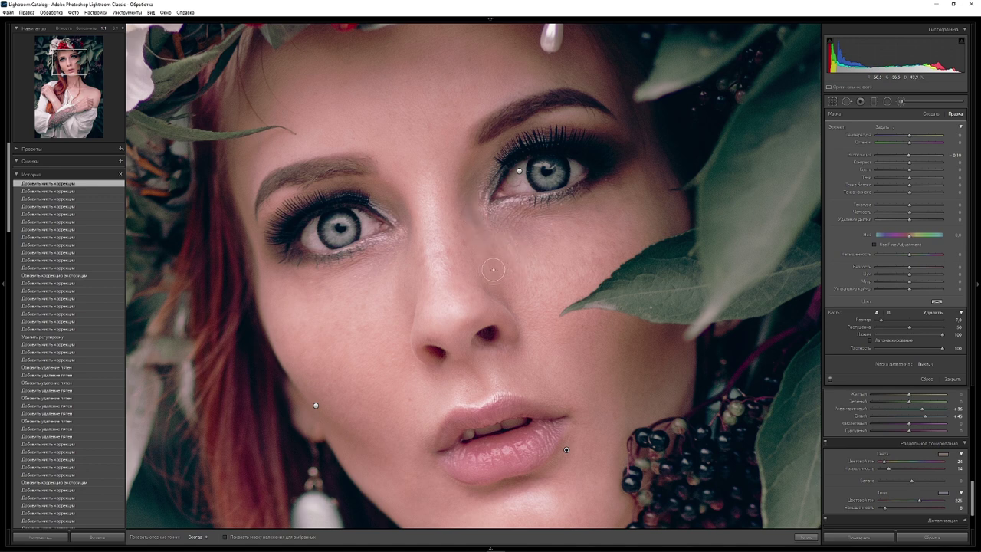
scroll(489, 273, "up", 3)
left_click(473, 197)
left_click(476, 242)
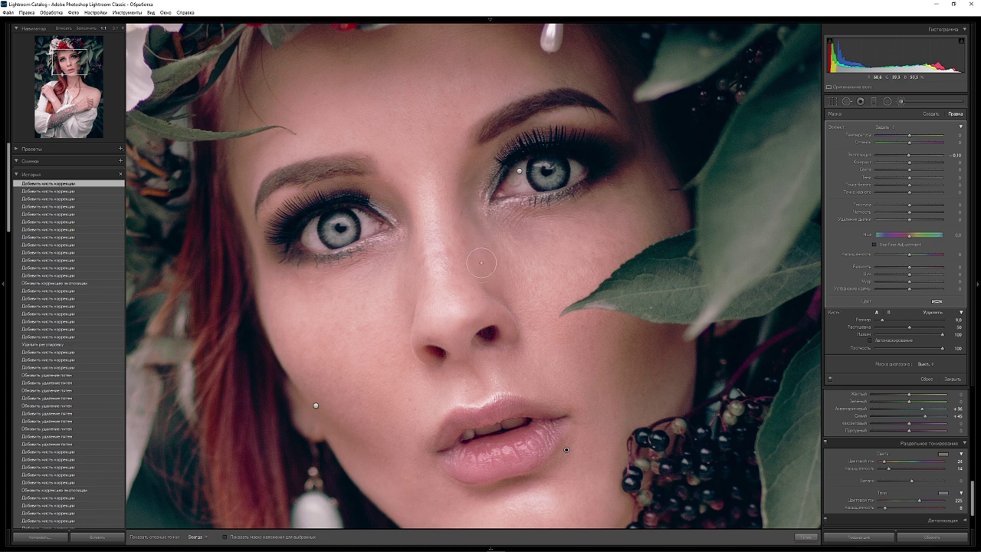
left_click(483, 260)
left_click(453, 208)
left_click(467, 246)
left_click(456, 190)
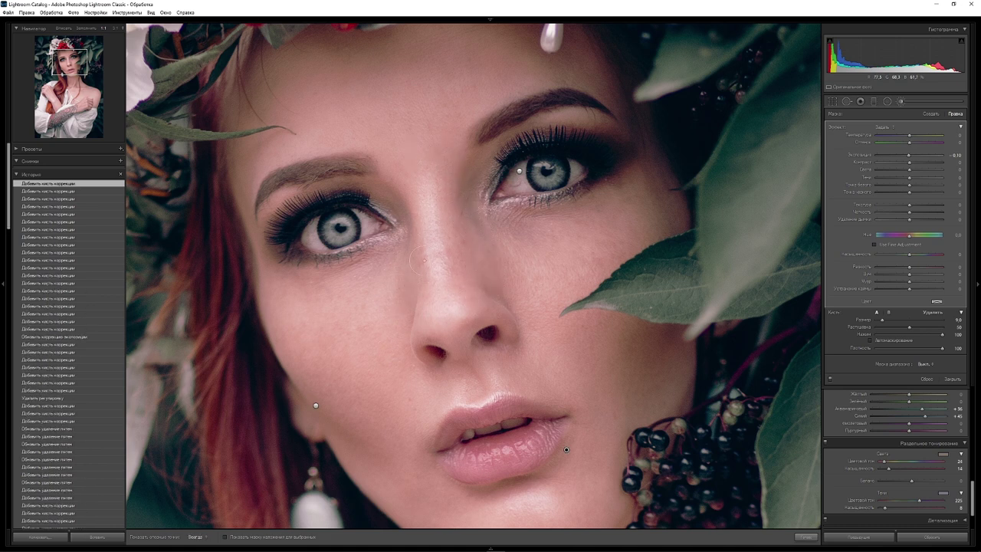
left_click(427, 341)
left_click(411, 230)
Step: Brush up toward the brow and near the lips, then lower brush exposure to -0.20
scroll(457, 236, "down", 2)
left_click_drag(458, 237, 427, 156)
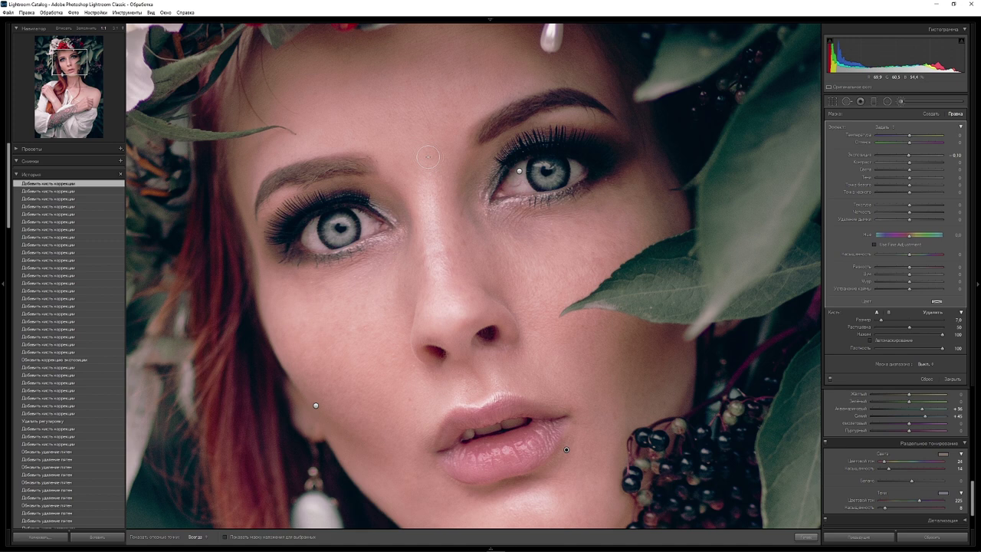
left_click(451, 230)
left_click(480, 326)
left_click(656, 391)
left_click_drag(869, 154, 863, 155)
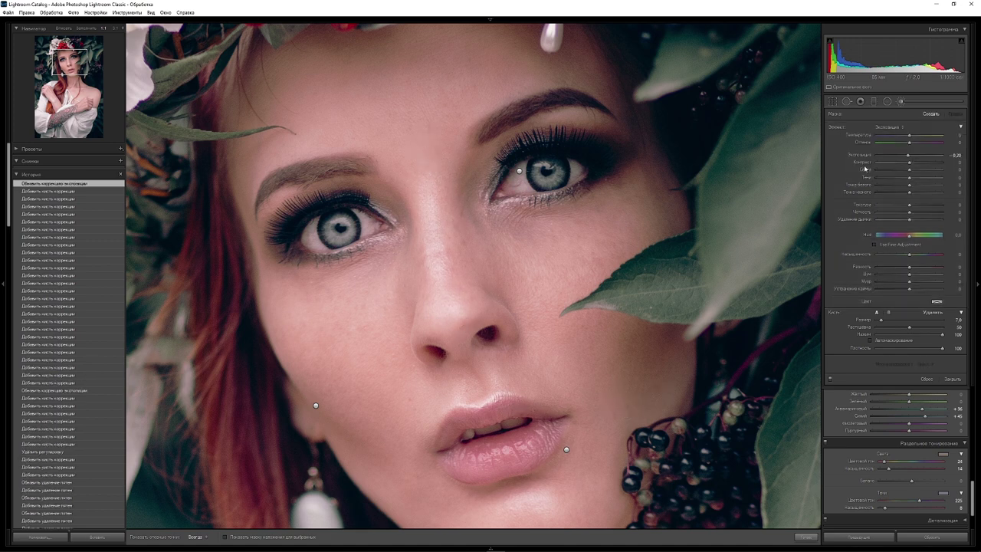
Step: Paint an exposure correction over the teeth at 3:1 zoom
left_click(954, 156)
left_click(114, 28)
scroll(740, 274, "down", 5)
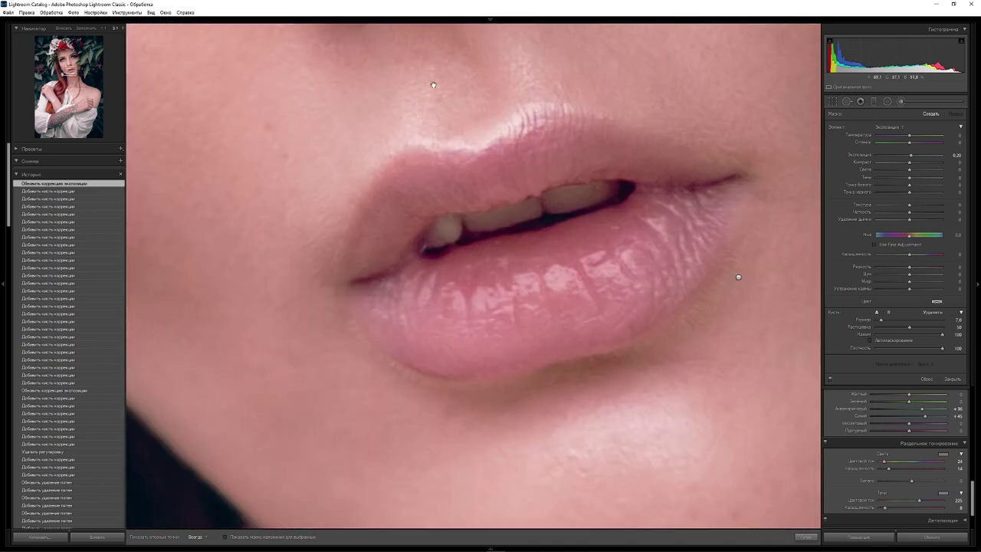
mouse_move(437, 208)
left_mouse_down()
mouse_move(576, 177)
mouse_move(526, 197)
left_mouse_up()
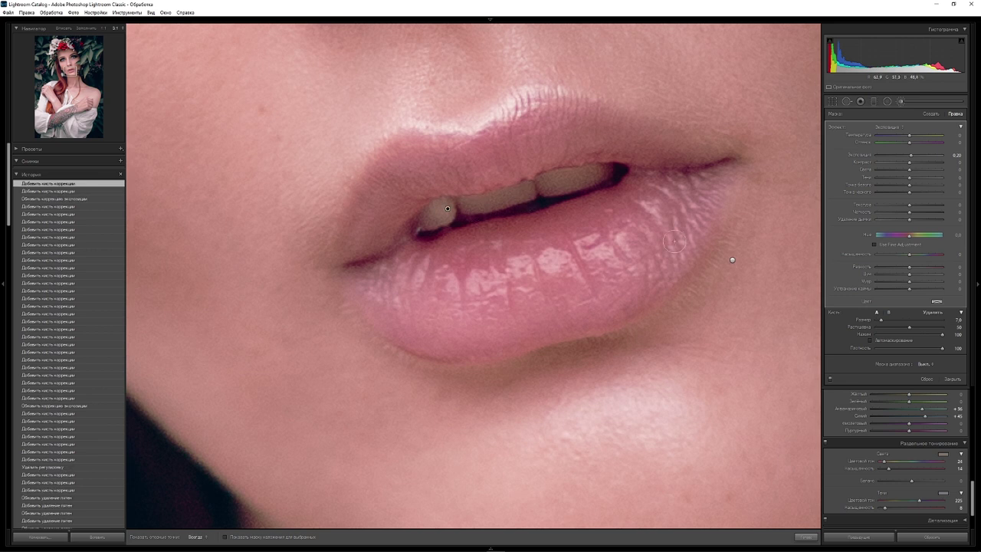
key("Return")
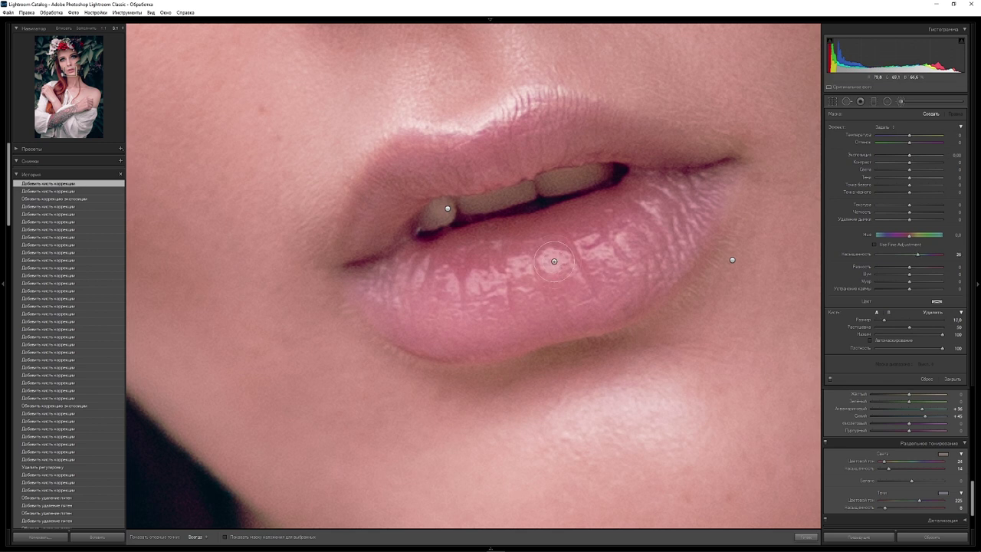
Step: Paint a new lip mask with Saturation 45 across both lips and open its colour swatch
scroll(606, 253, "up", 5)
key("h")
left_click_drag(414, 335, 609, 285)
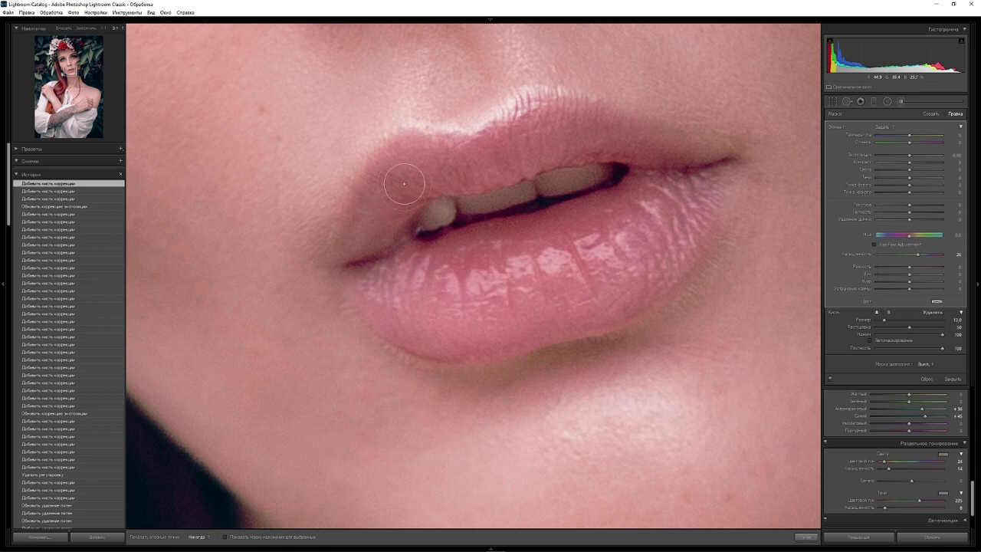
left_click_drag(918, 253, 923, 254)
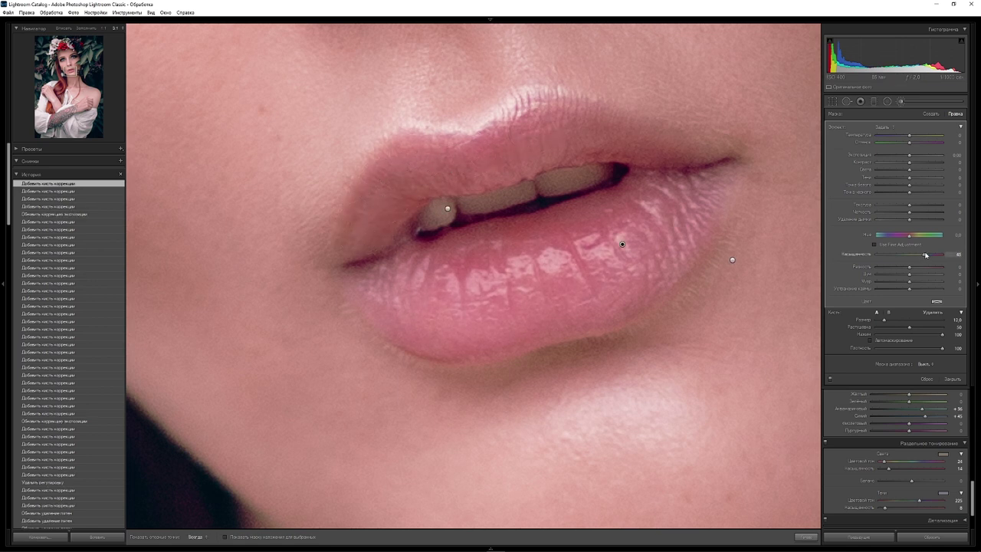
left_click_drag(637, 141, 569, 258)
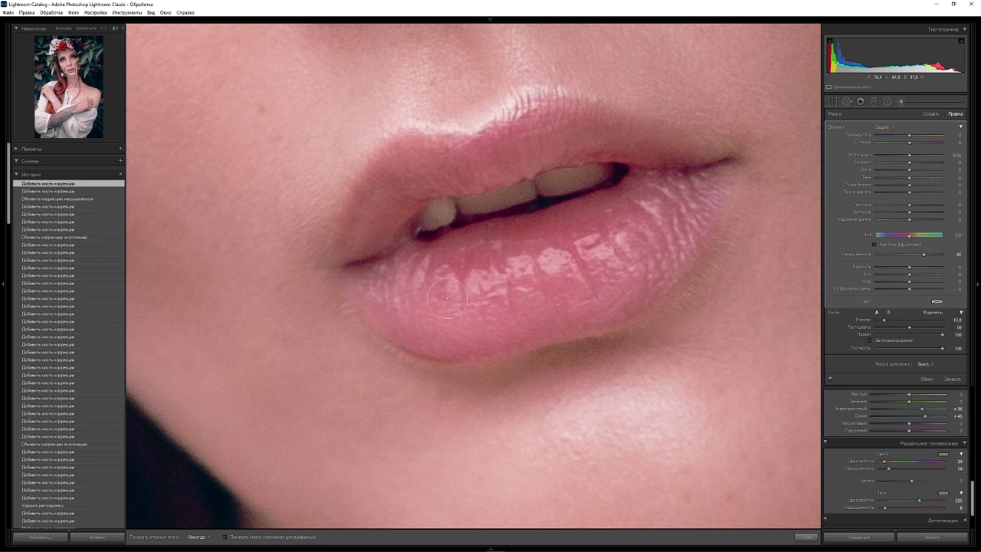
left_click(621, 244)
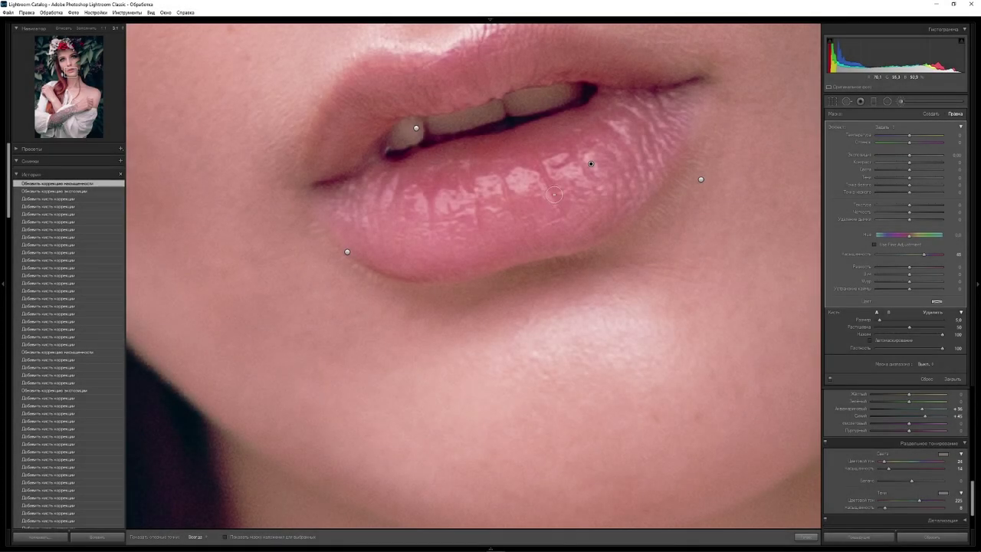
left_click(937, 302)
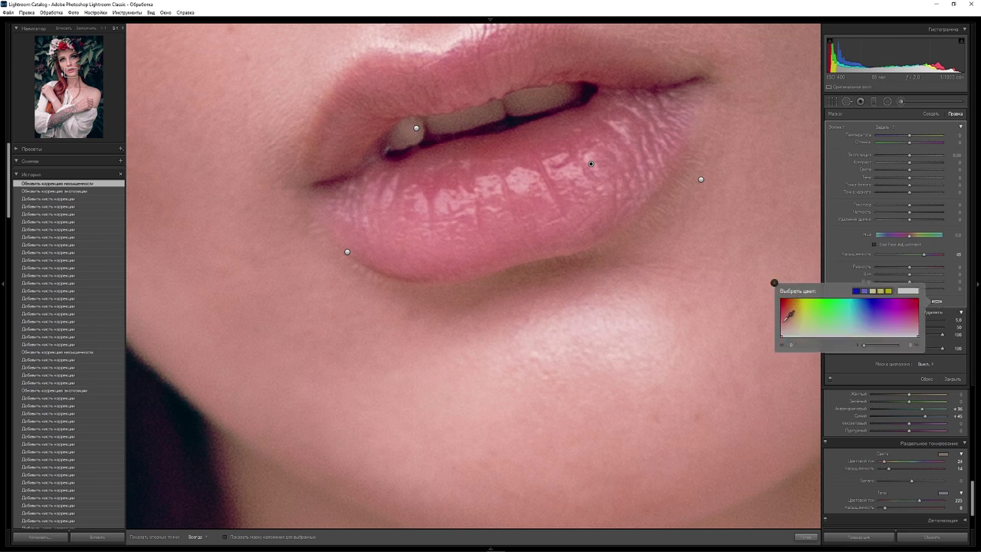
Step: Tint the lip mask red-pink and paint it across both lips
left_click(783, 310)
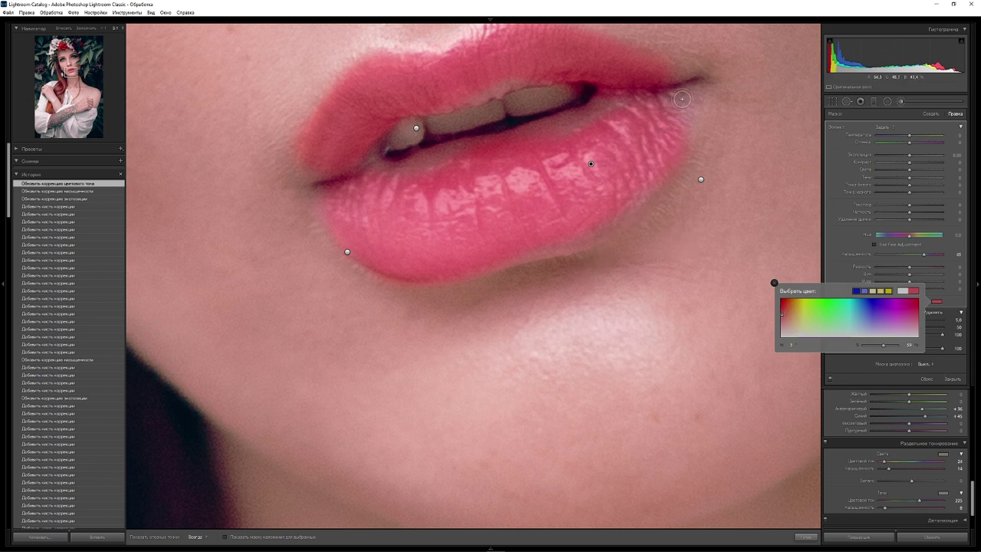
key("h")
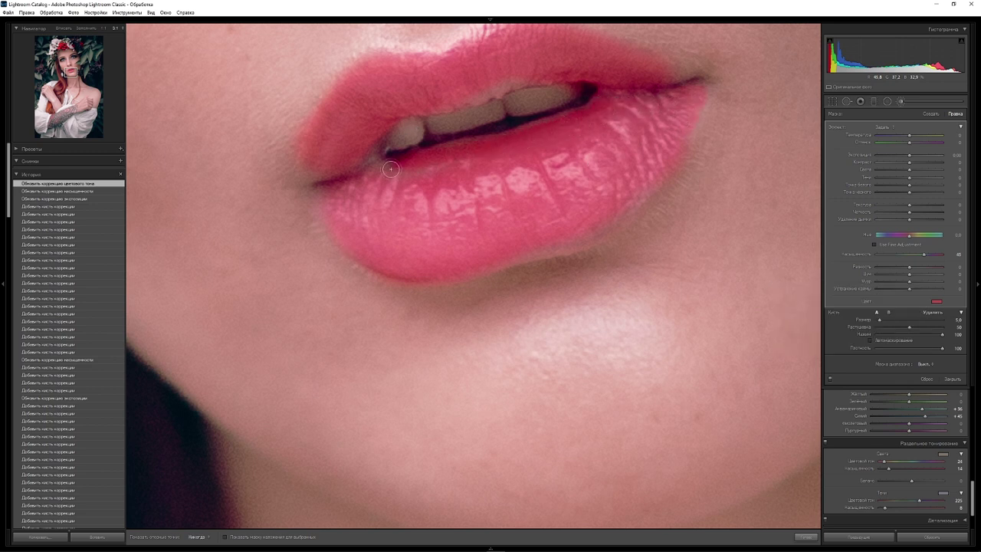
left_click_drag(580, 120, 314, 184)
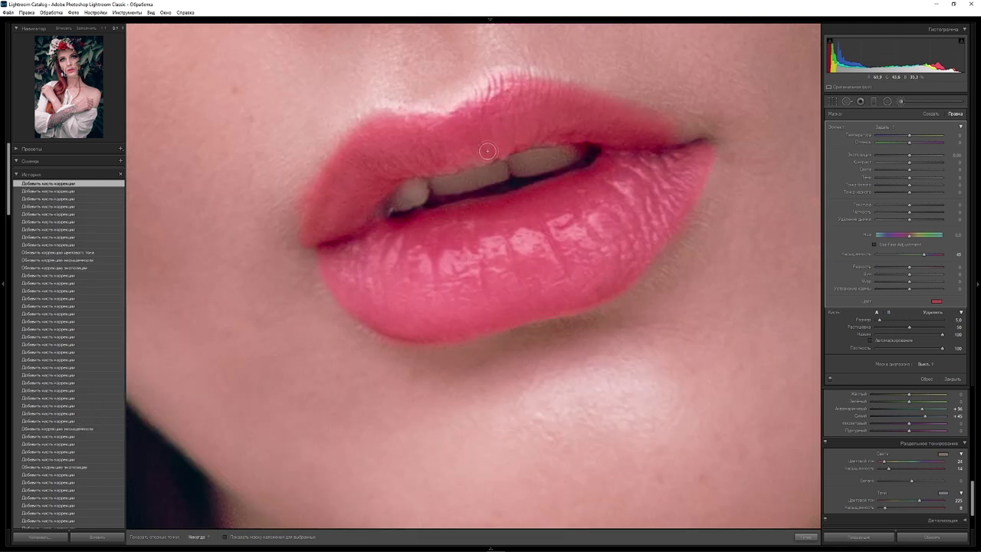
left_click_drag(331, 254, 549, 268)
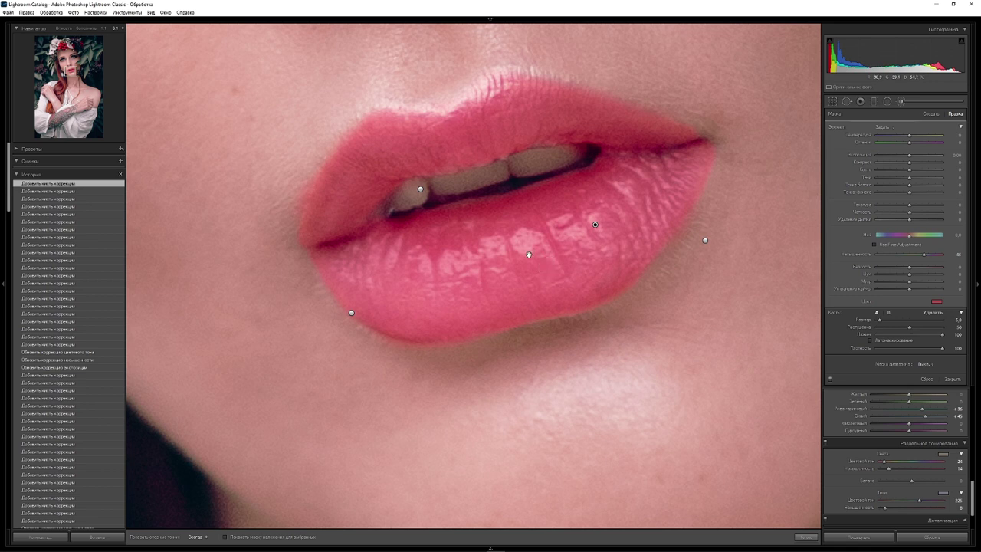
key("z")
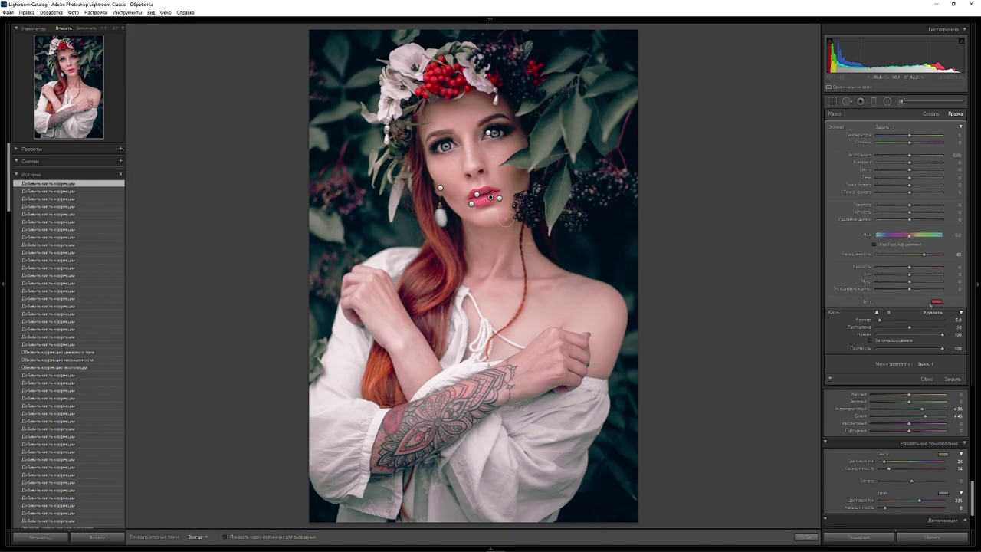
Step: Lower the lip tint's saturation to about 30% and deselect the mask
left_click(936, 302)
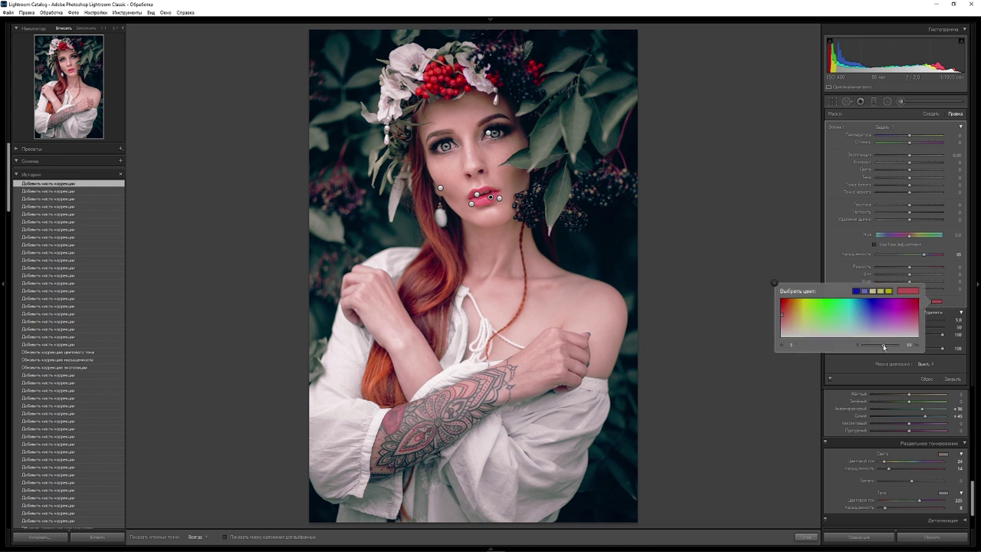
left_click_drag(884, 346, 858, 346)
left_click(874, 344)
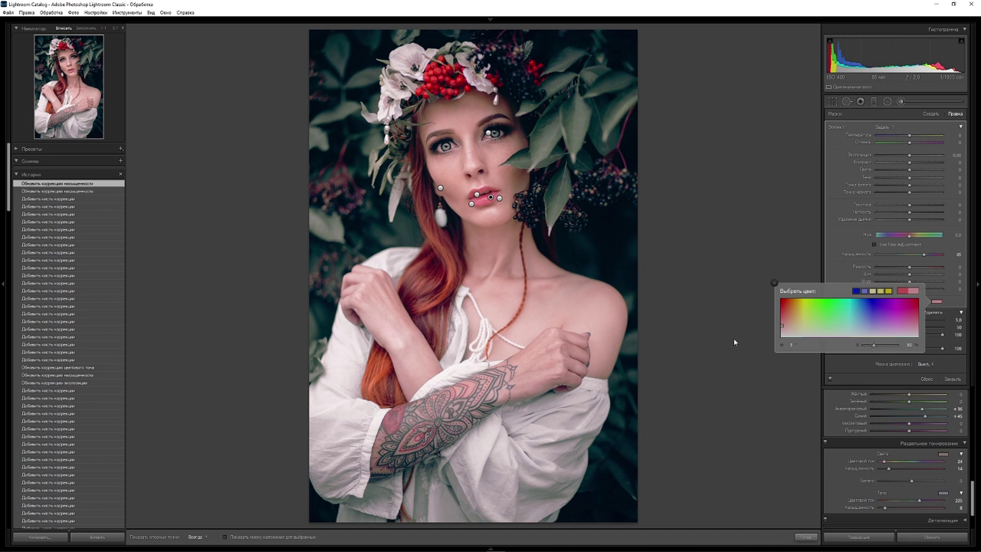
left_click(774, 283)
key("Return")
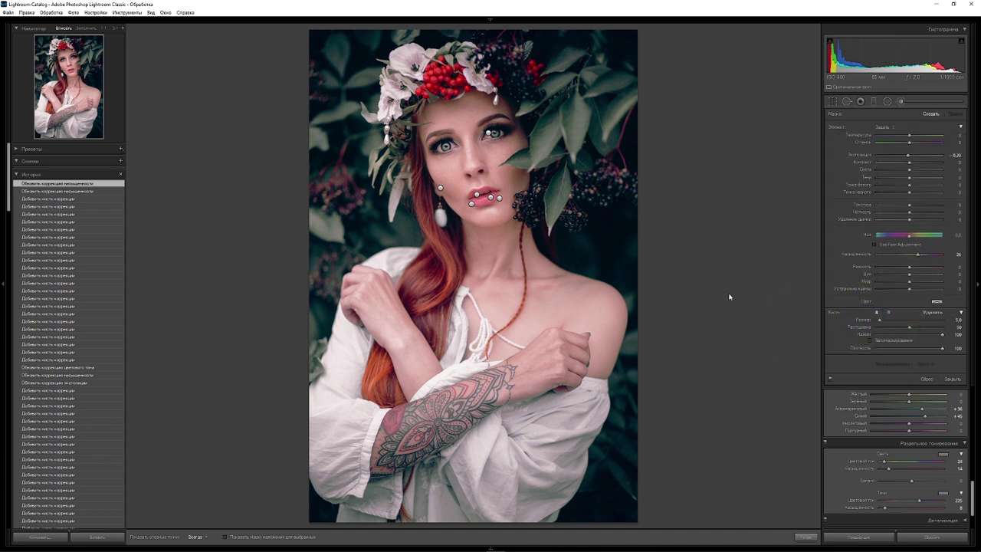
Step: Paint the forearm tattoo with a size-7 brush at exposure 0, contrast 30, texture 10
key("k")
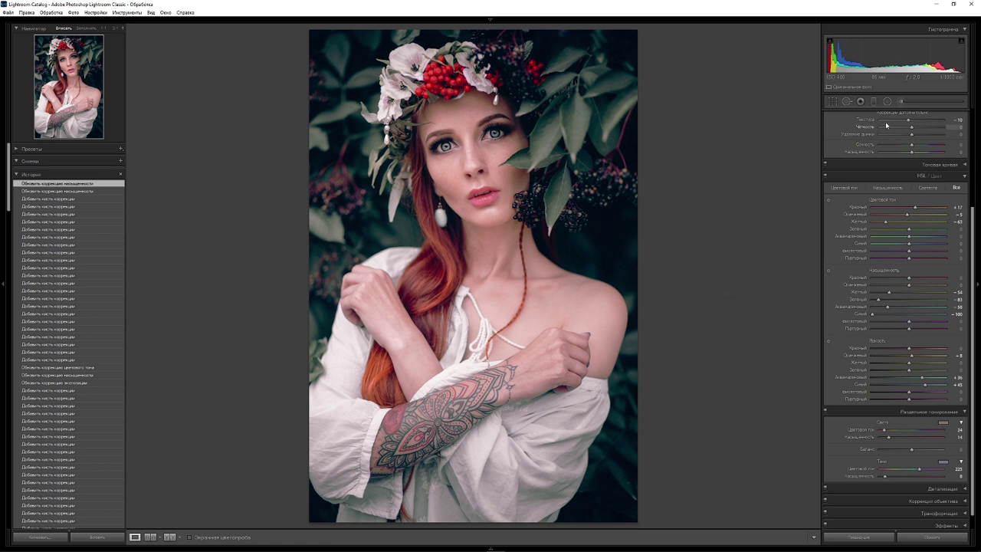
left_click(902, 102)
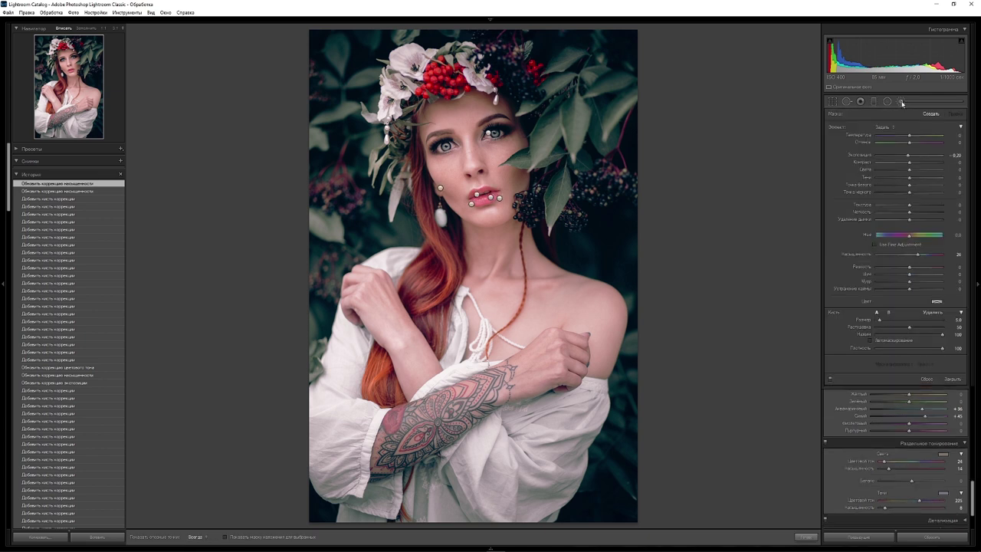
double_click(909, 155)
left_click_drag(909, 164, 917, 163)
left_click_drag(909, 206, 913, 206)
left_click_drag(918, 163, 919, 163)
scroll(440, 427, "up", 2)
key("h")
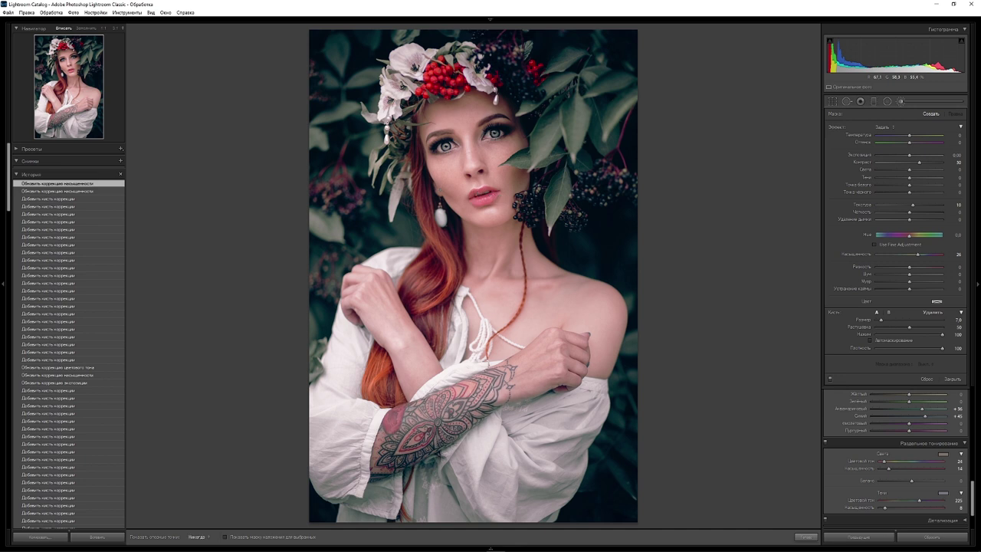
left_click_drag(456, 431, 426, 423)
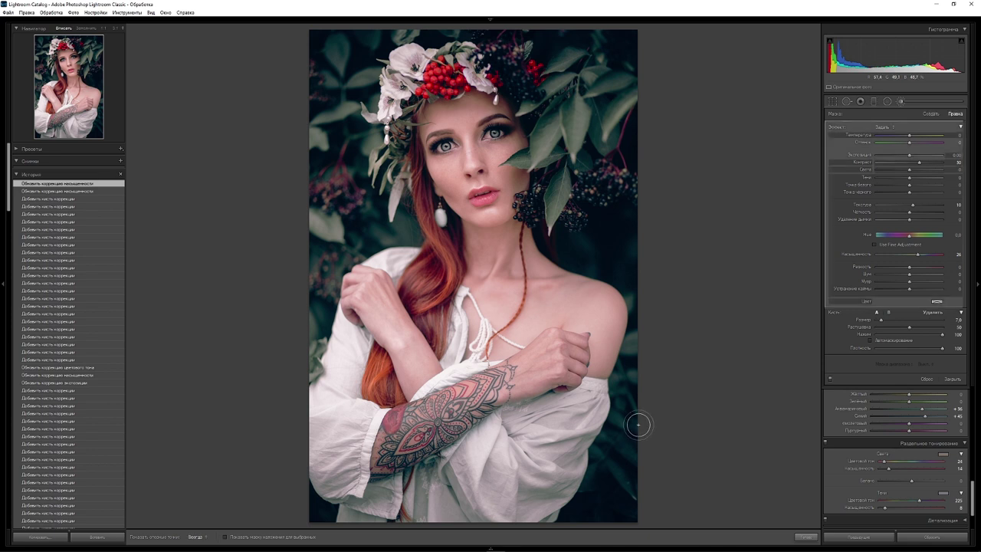
left_click(683, 417)
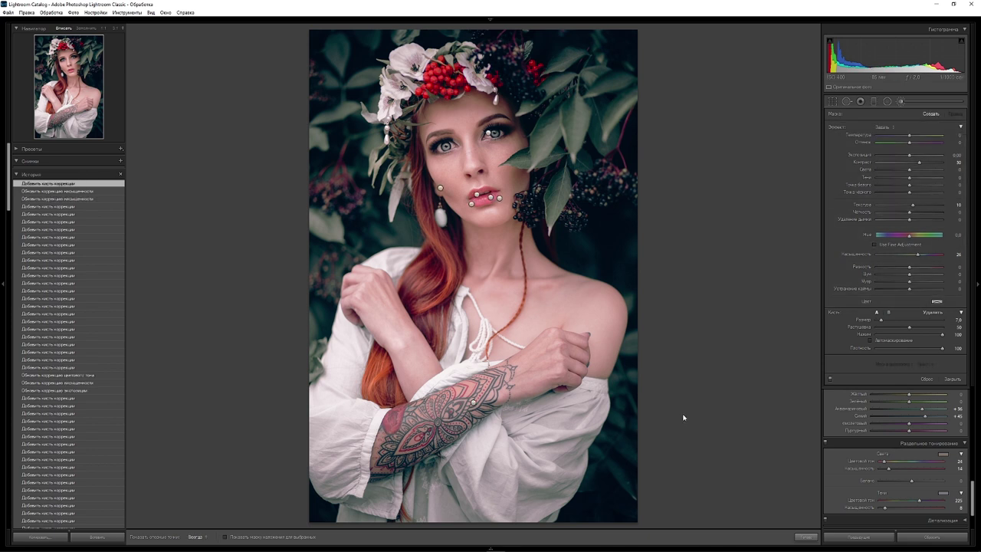
key("k")
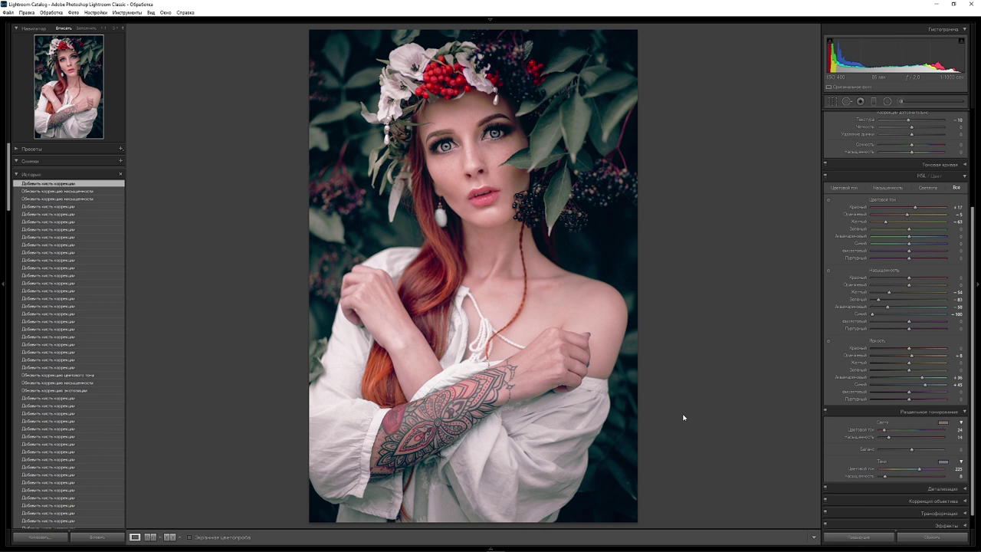
Step: Compare before/after, then set Red Hue to +35, nudge Orange Hue, lower Orange Saturation to -9
key("backslash")
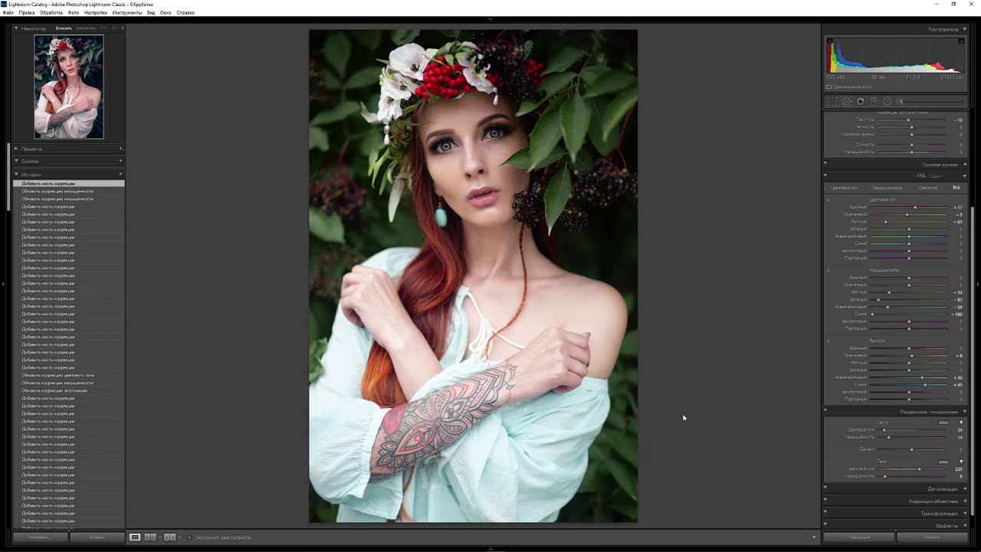
key("backslash")
key("backslash")
key("backslash")
scroll(972, 262, "up", 1)
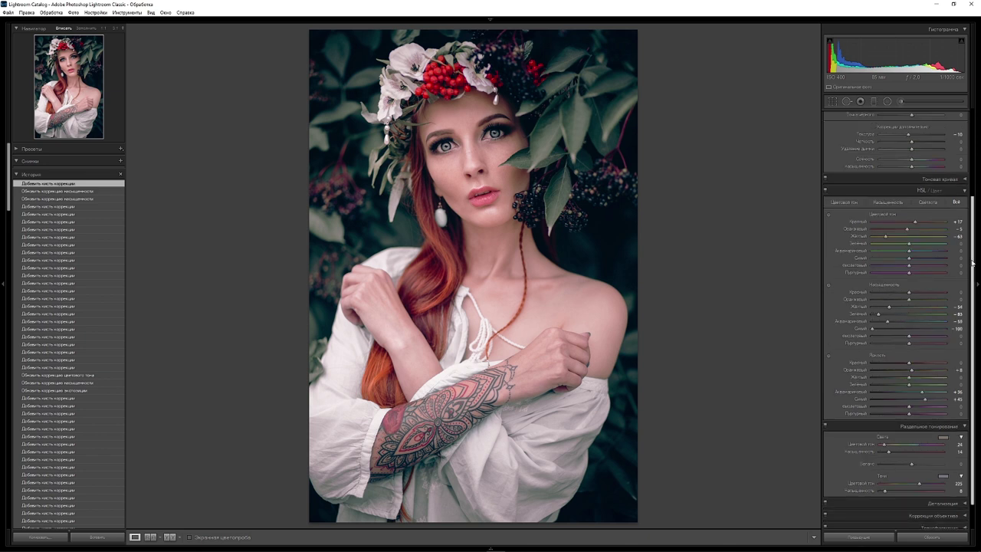
left_click_drag(914, 222, 917, 222)
left_click(908, 229)
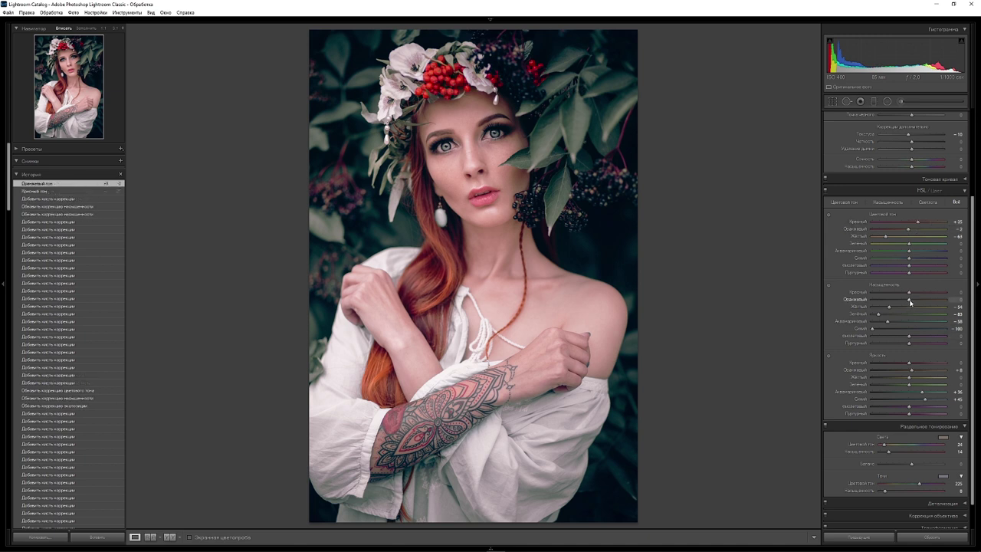
left_click_drag(911, 302, 906, 303)
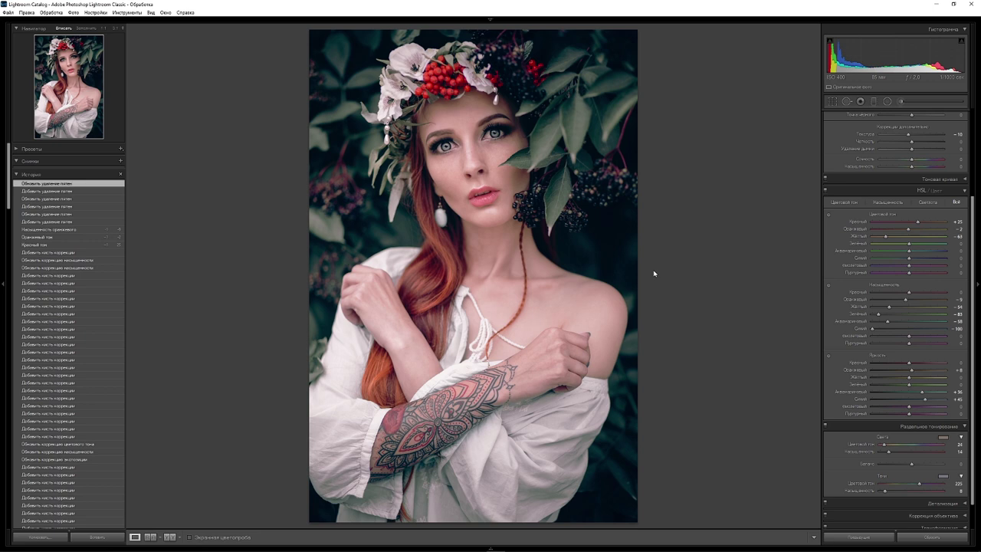
key("backslash")
key("backslash")
key("backslash")
key("backslash")
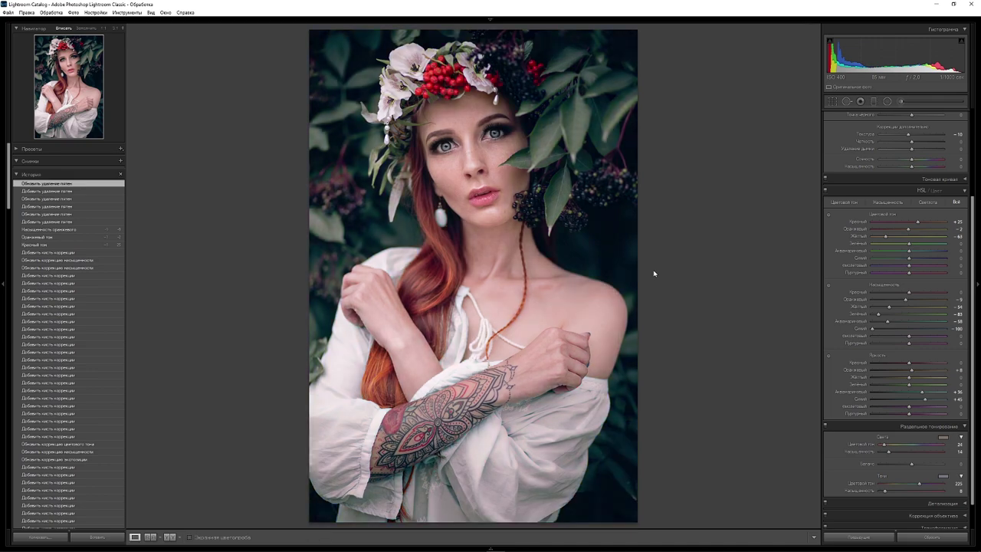